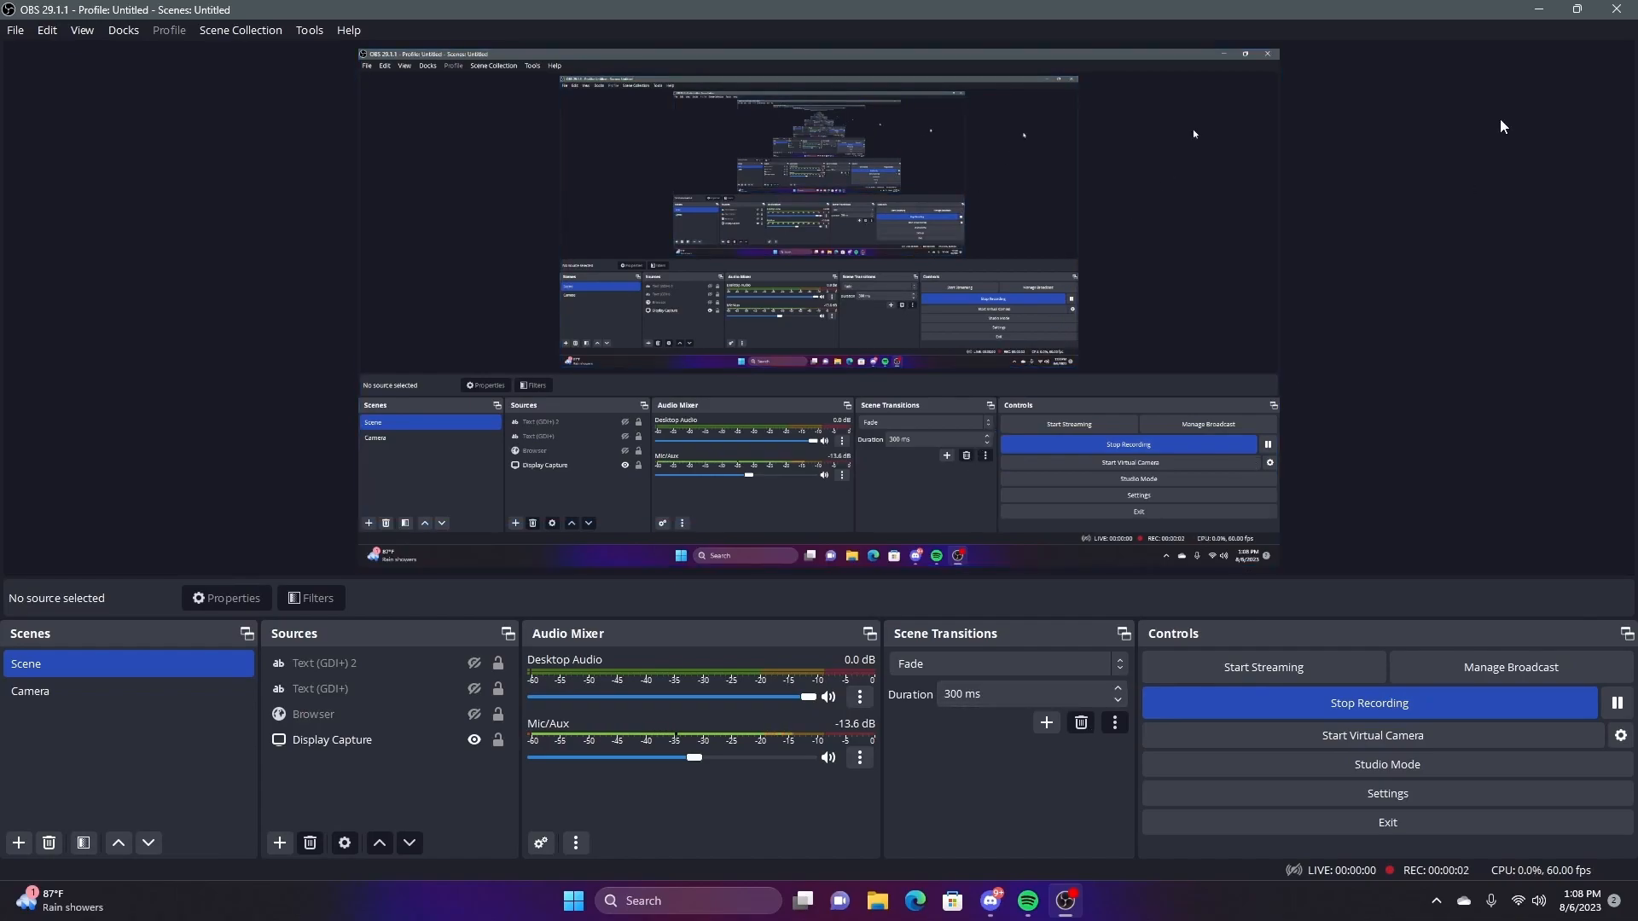
left_click(1533, 9)
left_click(695, 900)
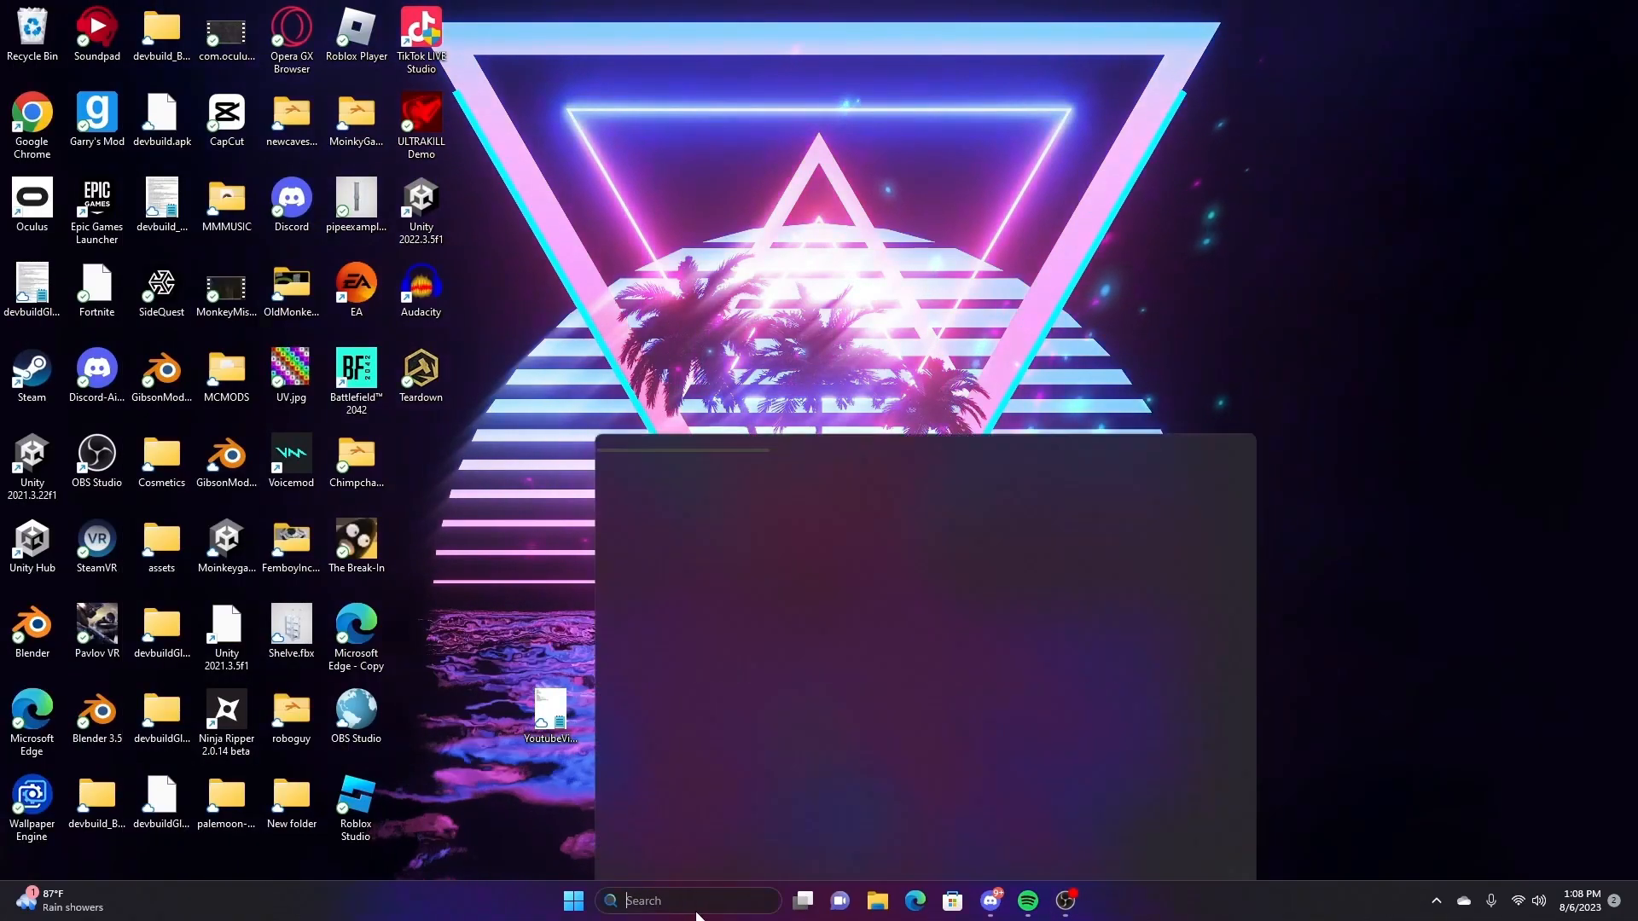
left_click(1064, 902)
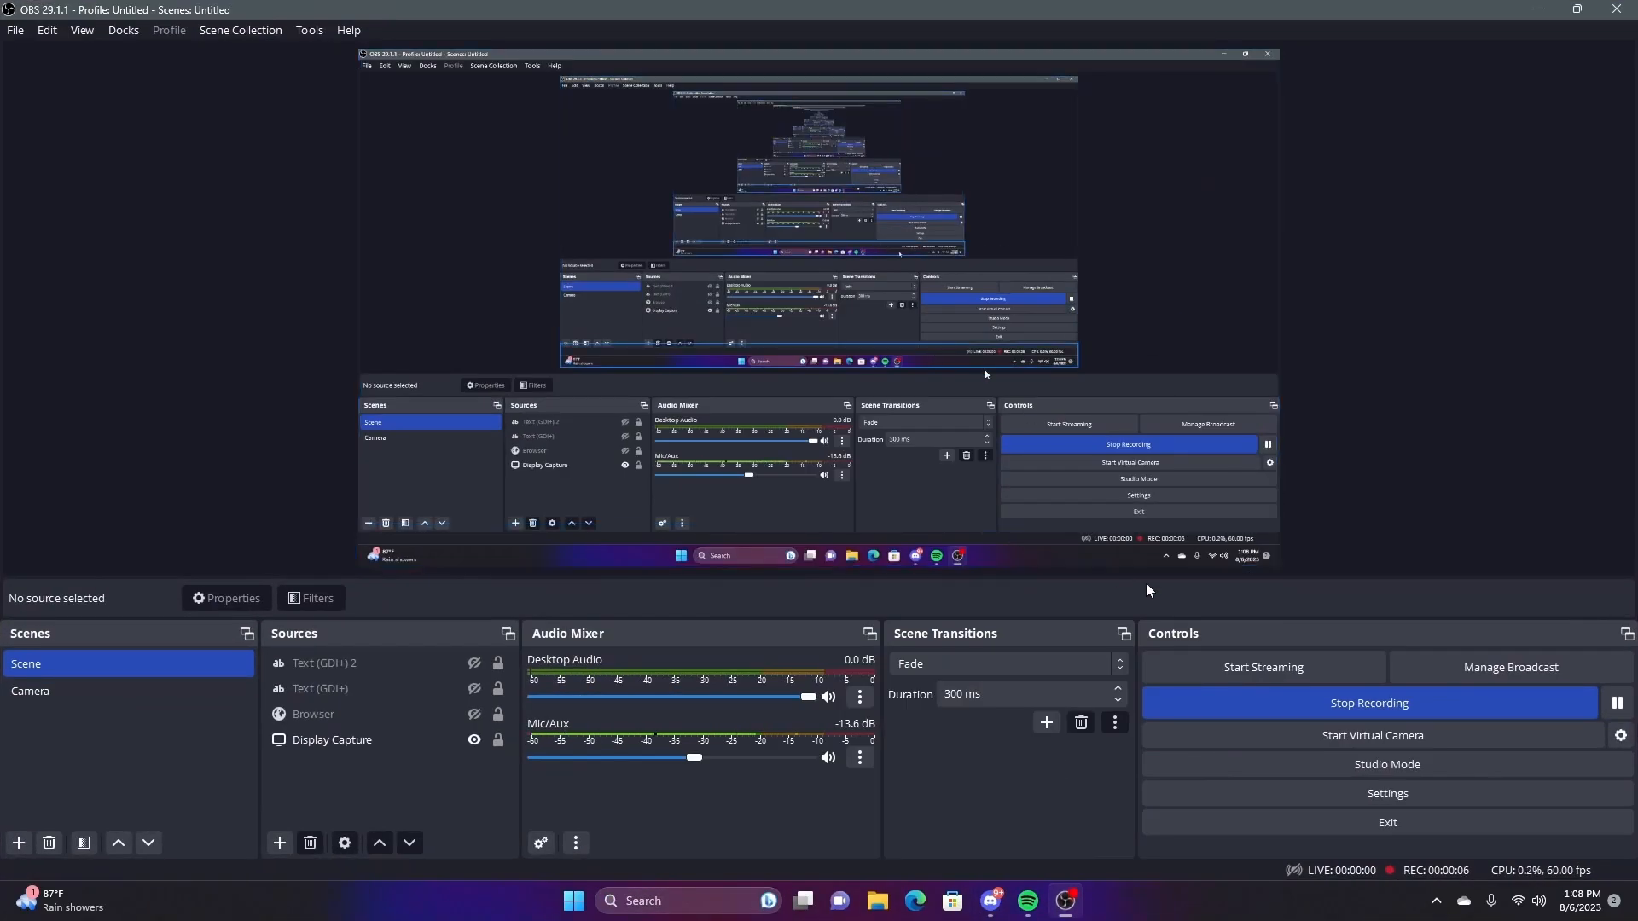
left_click(699, 882)
left_click(618, 918)
Search Windows for blender and launch Blender 3.5
left_click(668, 900)
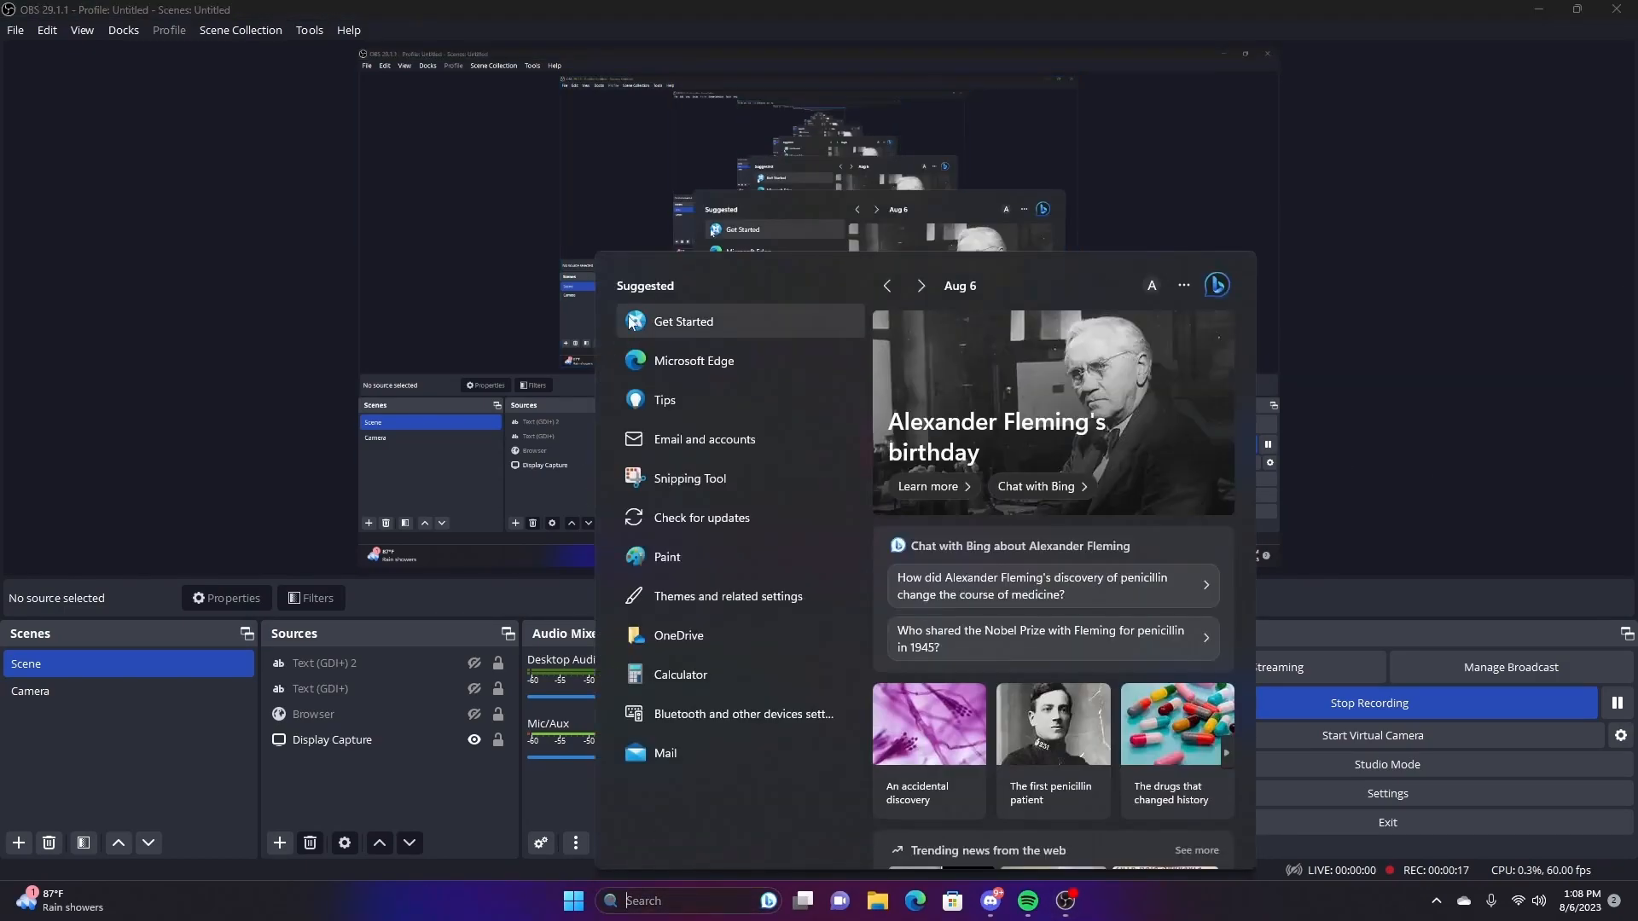
type("blender")
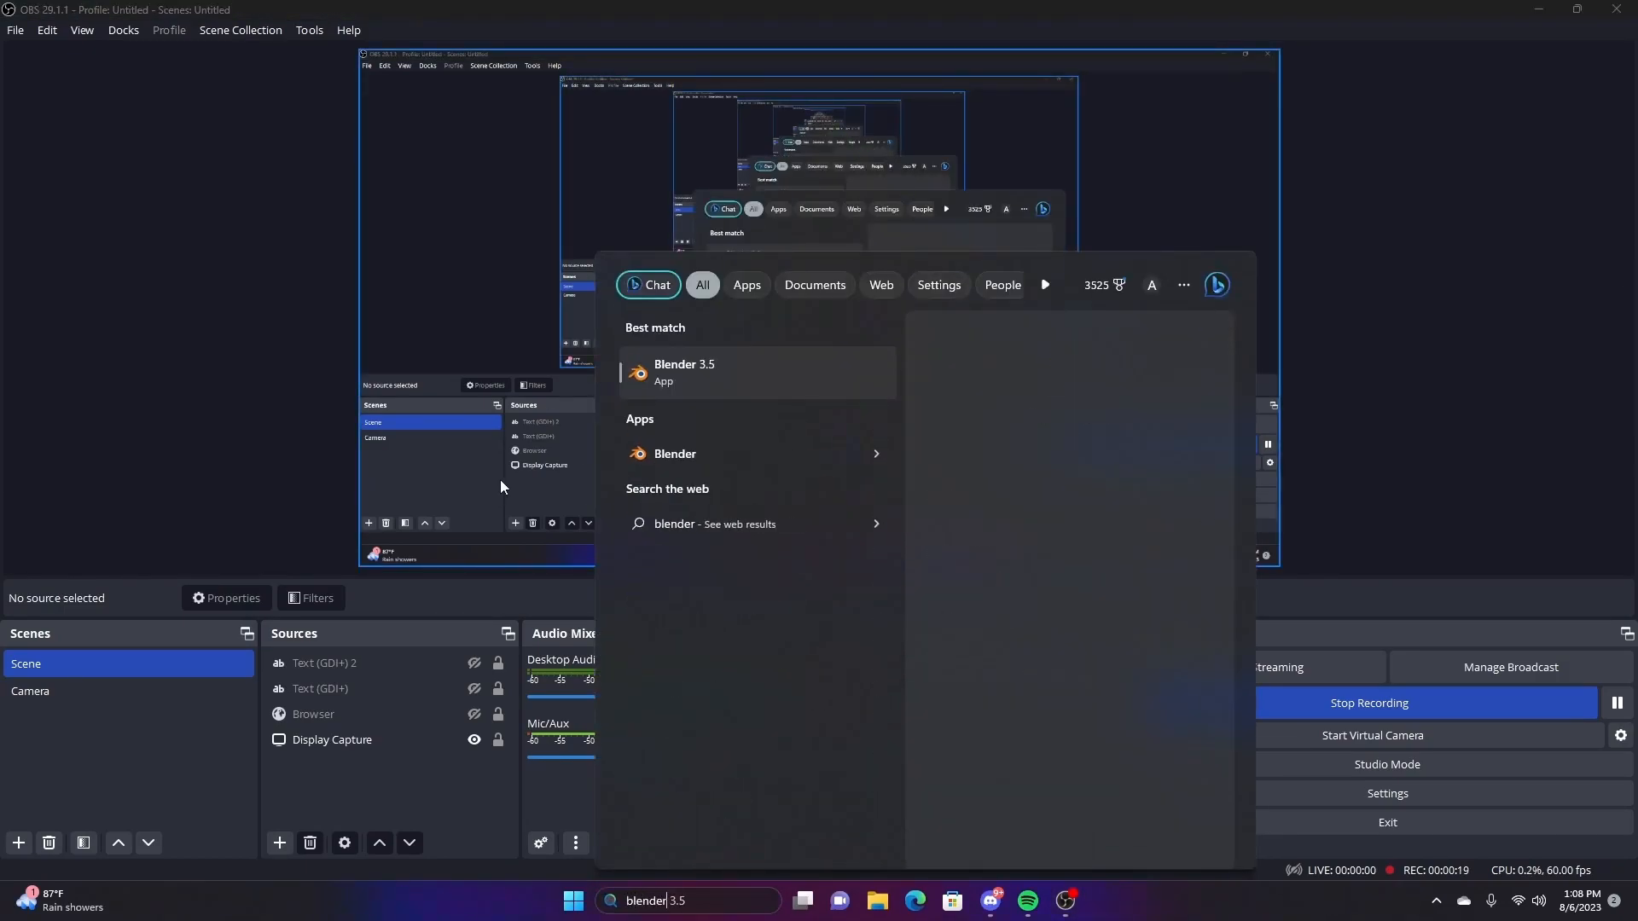
key("Return")
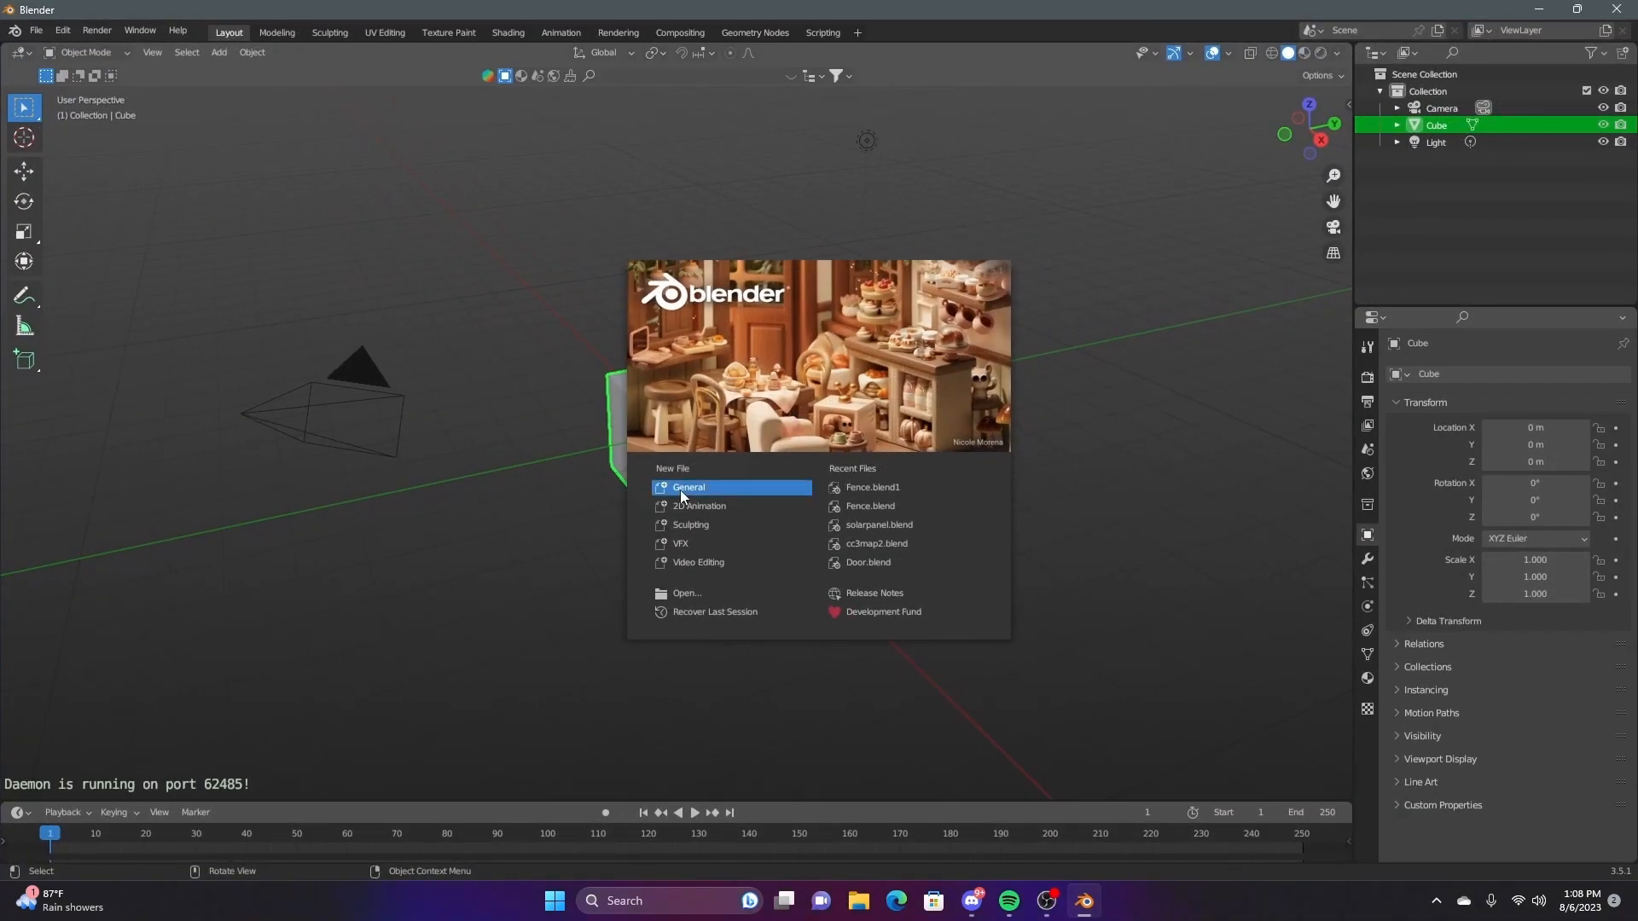
Set up a General scene containing only a plane at the origin, removing the default cube, camera and light
left_click(681, 493)
middle_click_drag(691, 491, 816, 473)
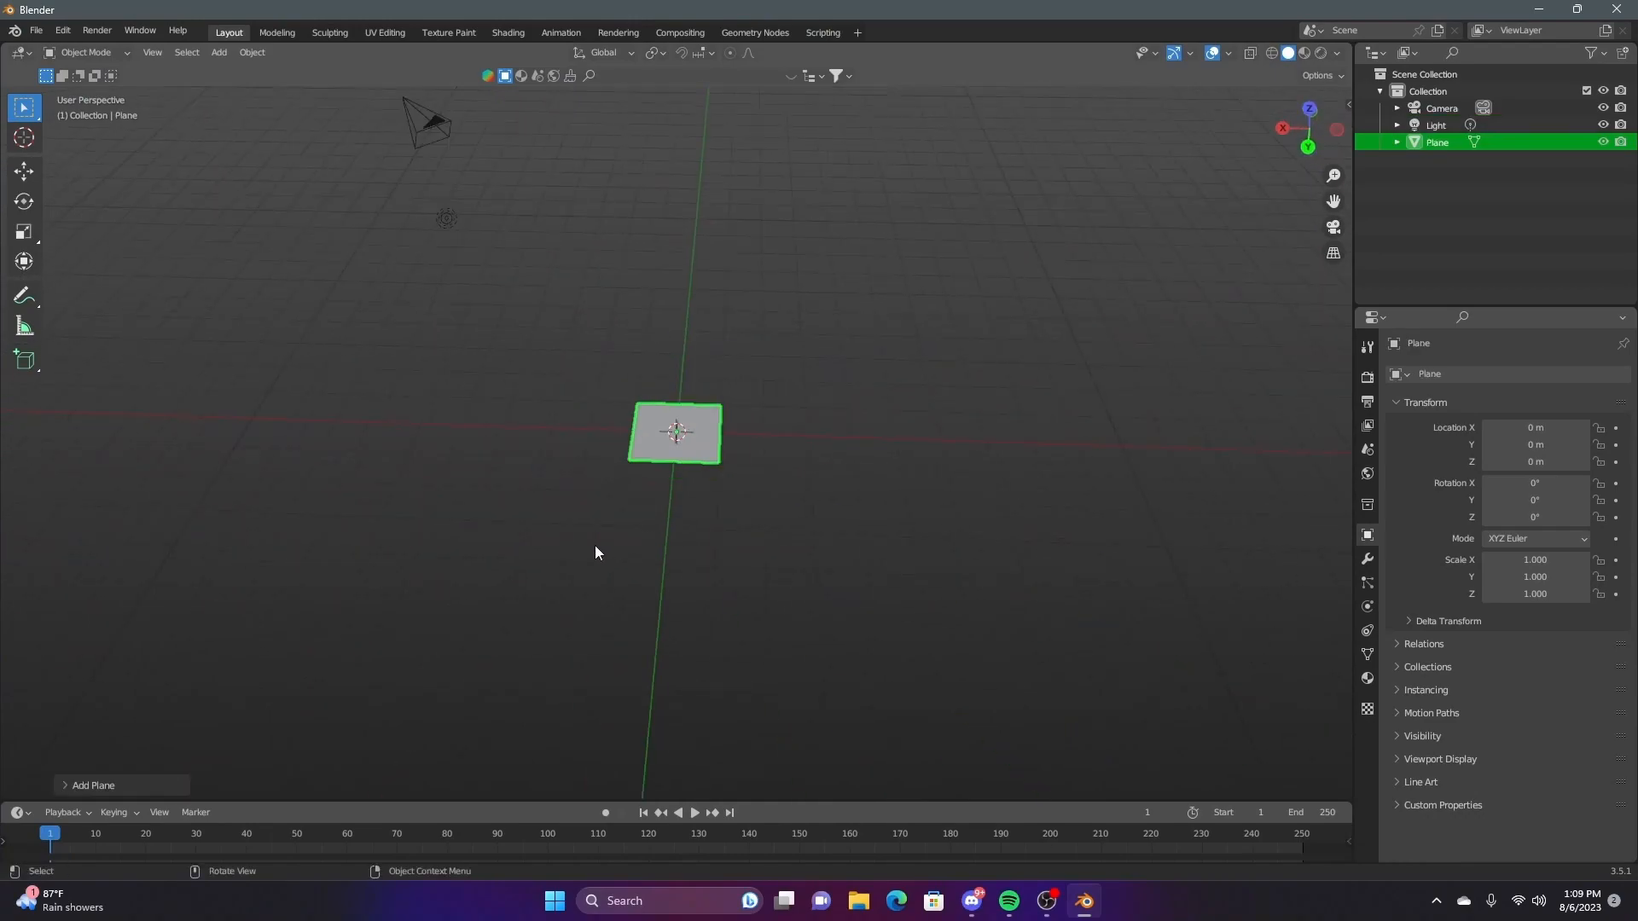
middle_click_drag(596, 552, 481, 330)
left_click_drag(501, 219, 851, 346)
key("Delete")
middle_click_drag(850, 336, 720, 503)
Put the plane in Edit Mode and subdivide the whole mesh once
left_click(710, 447)
key("Tab")
right_click(712, 474)
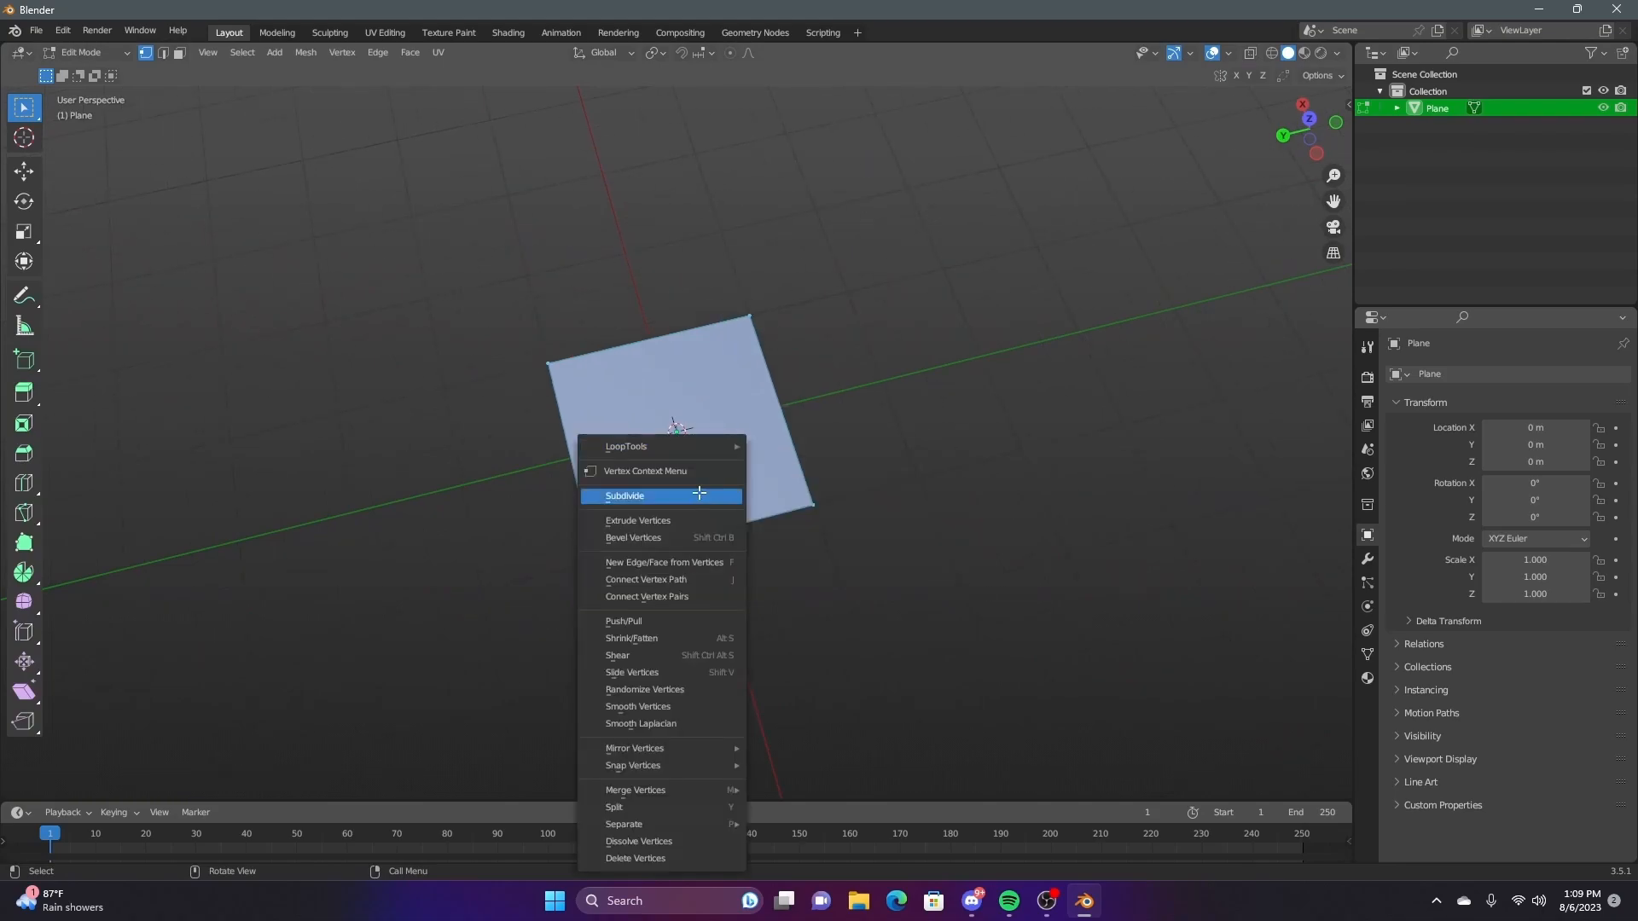
left_click(682, 499)
left_click(160, 783)
key("a")
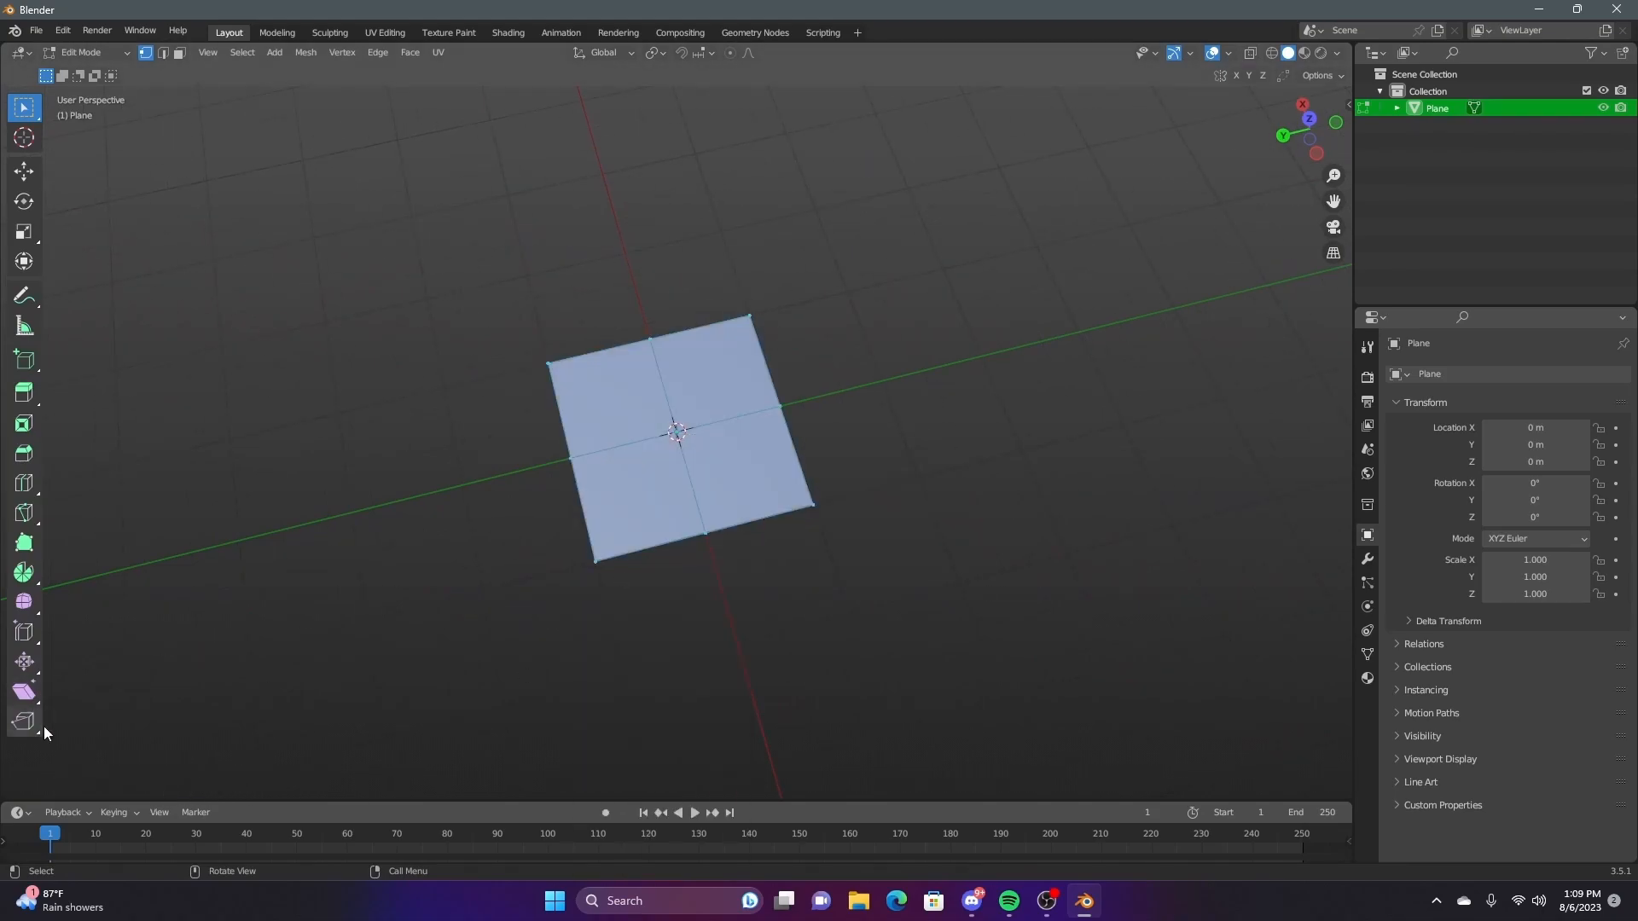
Subdivide the plane's whole mesh again with the number of cuts set to 10
right_click(375, 590)
left_click(358, 498)
left_click(86, 785)
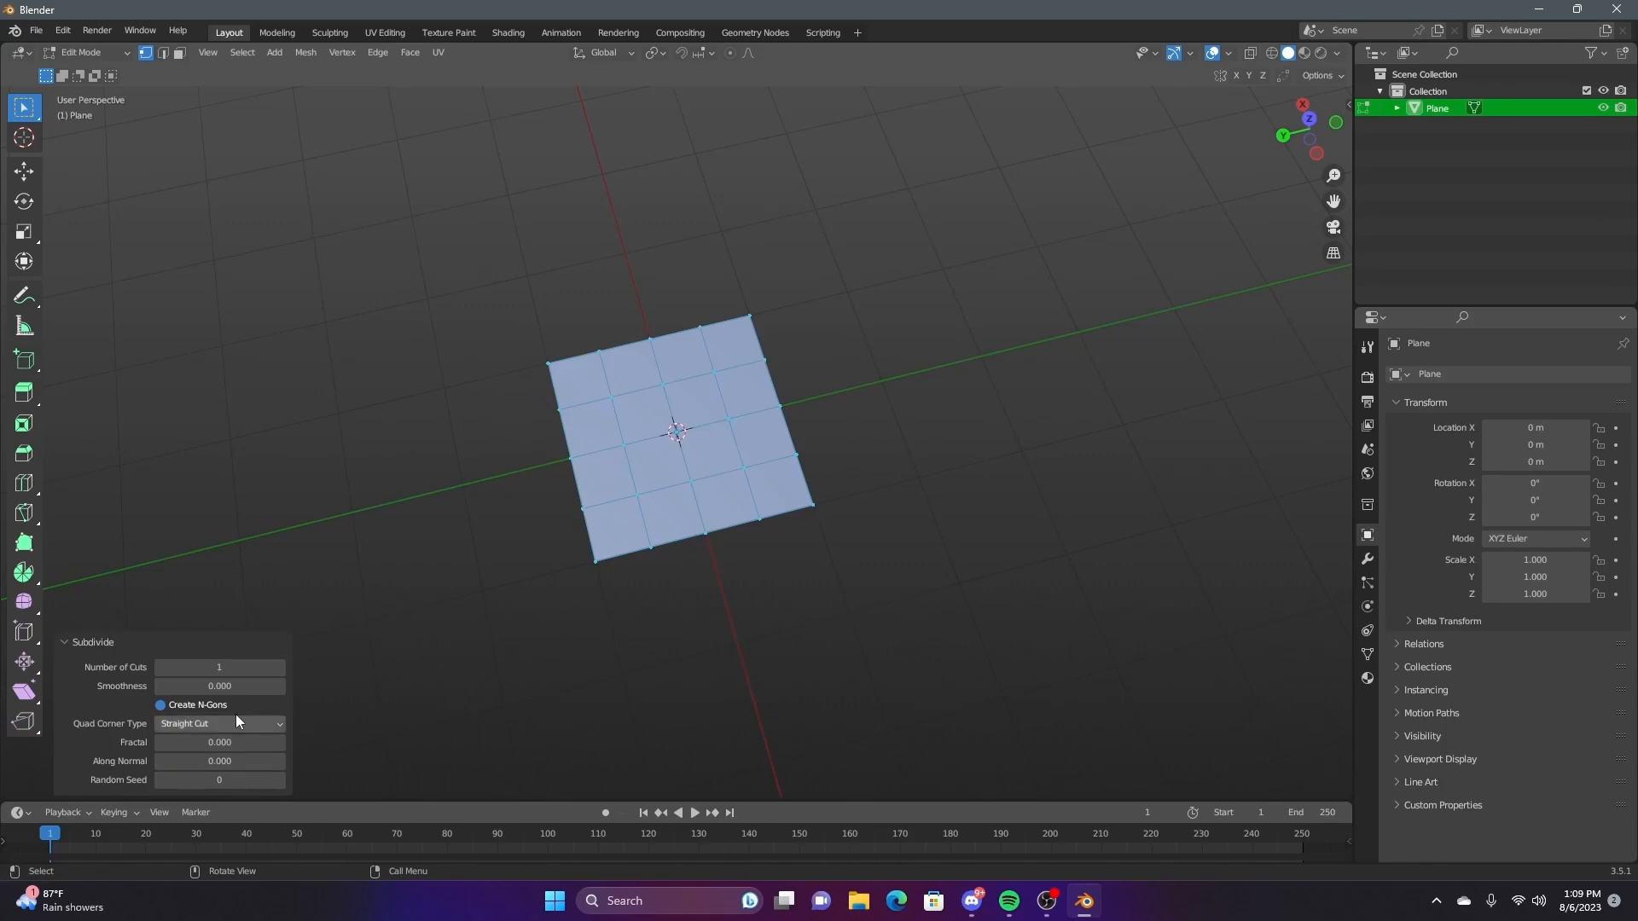
left_click(220, 667)
type("10")
key("Return")
Raise two smooth hills on opposite sides of the plane by moving single vertices upward with proportional editing
key("Tab")
scroll(935, 358, "up", 3)
middle_click_drag(935, 358, 118, 230)
key("Tab")
key("alt+a")
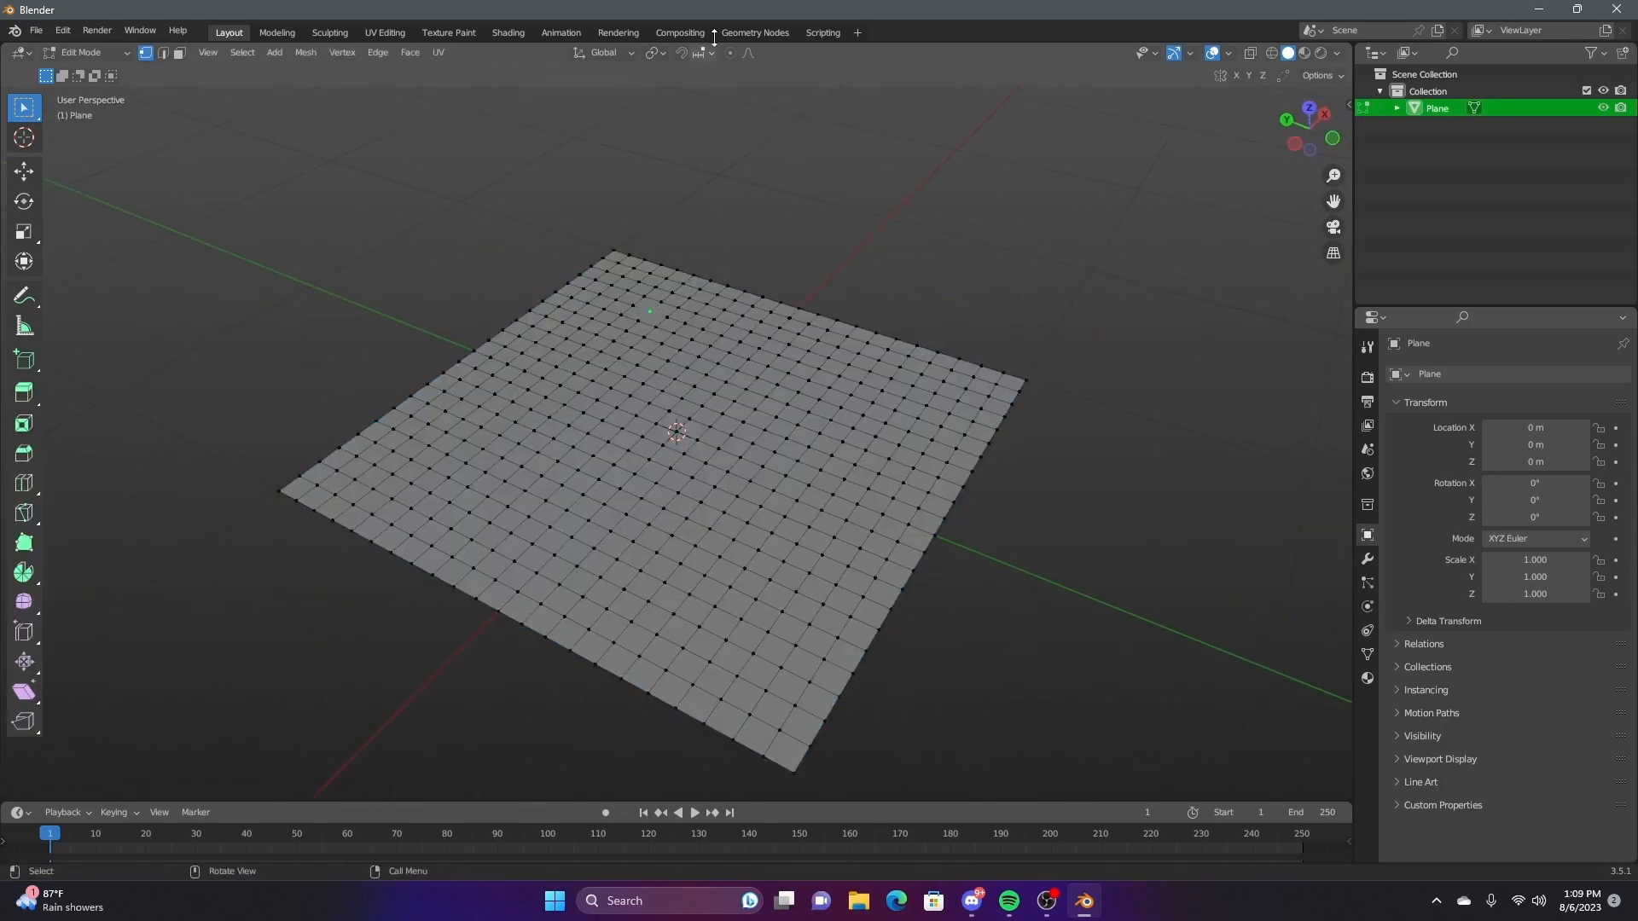
left_click(24, 170)
middle_click_drag(717, 333, 783, 239)
left_click_drag(783, 239, 792, 140)
middle_click_drag(513, 485, 436, 369)
left_click_drag(445, 341, 409, 172)
middle_click_drag(410, 172, 686, 354)
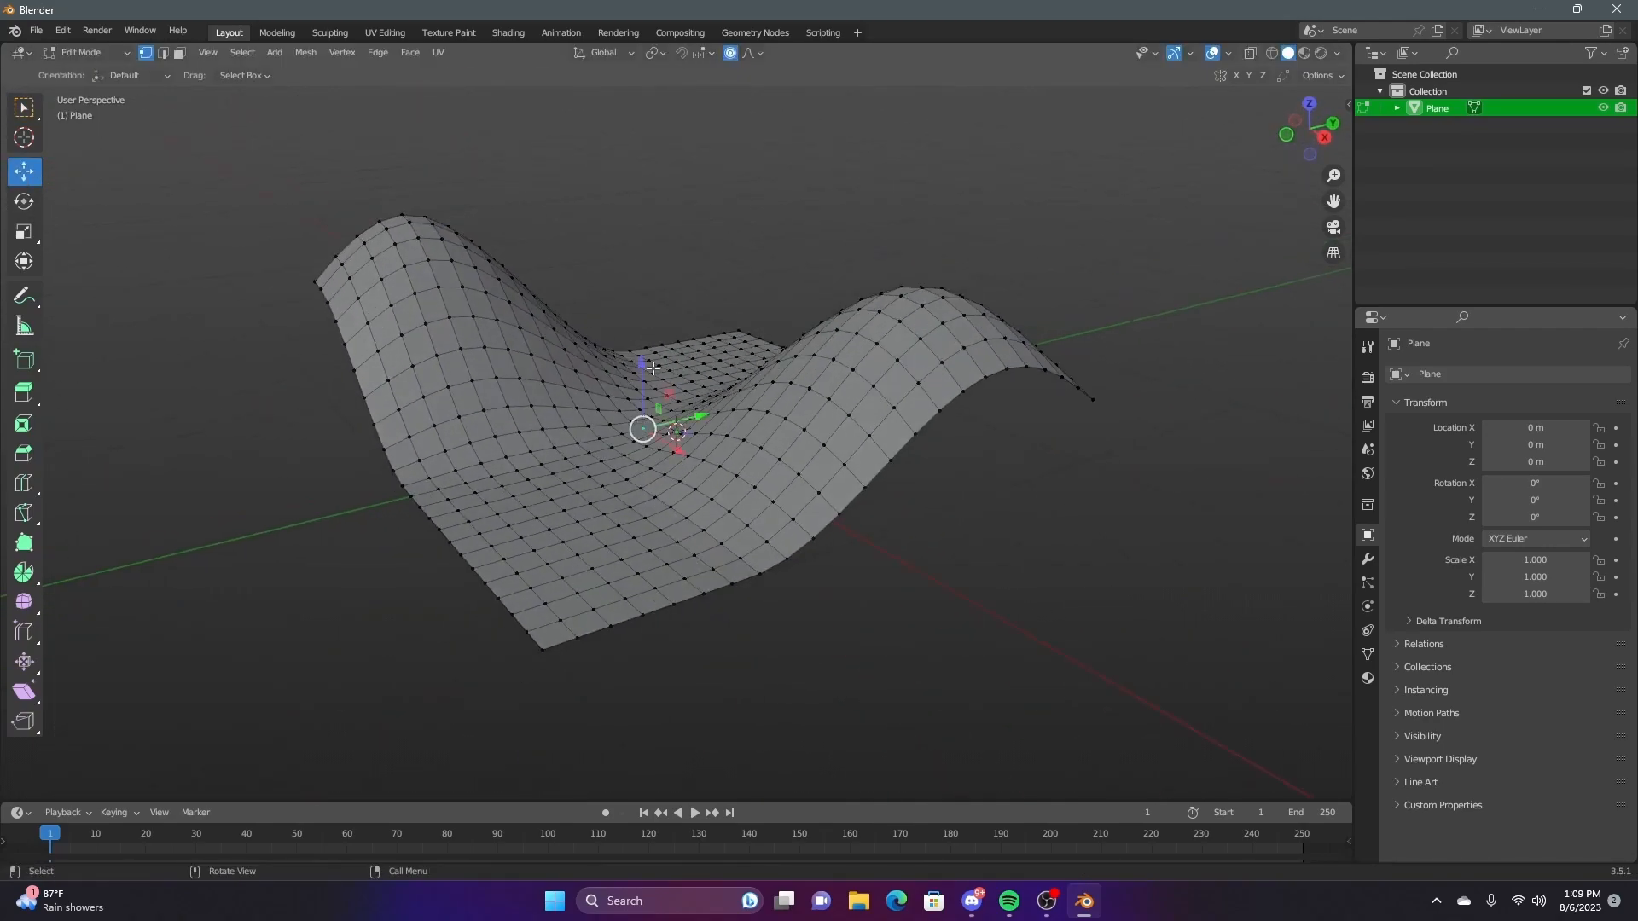
Lower vertices in the middle, front and back of the valley between the two hills with proportional editing
left_click_drag(652, 367, 609, 455)
left_click(546, 563)
left_click_drag(548, 527, 550, 577)
left_click(708, 359)
left_click_drag(719, 301, 592, 387)
left_click(568, 363)
mouse_move(773, 353)
middle_mouse_down()
mouse_move(333, 340)
mouse_move(429, 331)
mouse_move(168, 344)
mouse_move(480, 365)
mouse_move(220, 162)
middle_mouse_up()
Leave Edit Mode and switch the terrain plane to Vertex Paint mode
key("Tab")
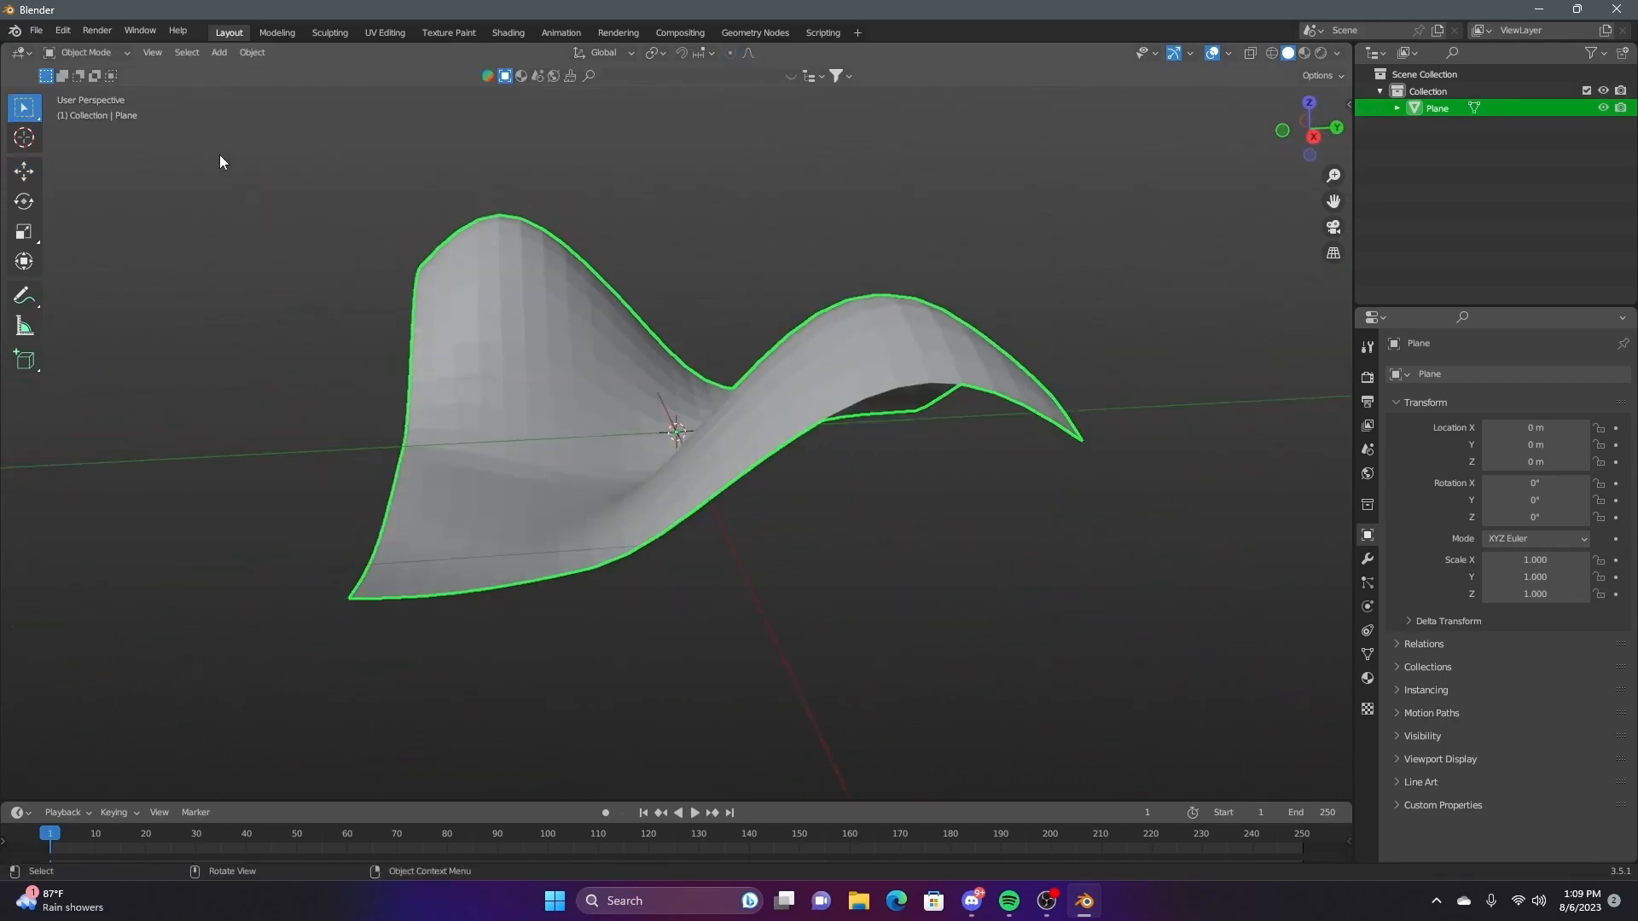
left_click(99, 52)
left_click(100, 128)
mouse_move(707, 261)
middle_mouse_down()
mouse_move(827, 336)
mouse_move(540, 296)
mouse_move(680, 332)
mouse_move(666, 335)
mouse_move(649, 232)
middle_mouse_up()
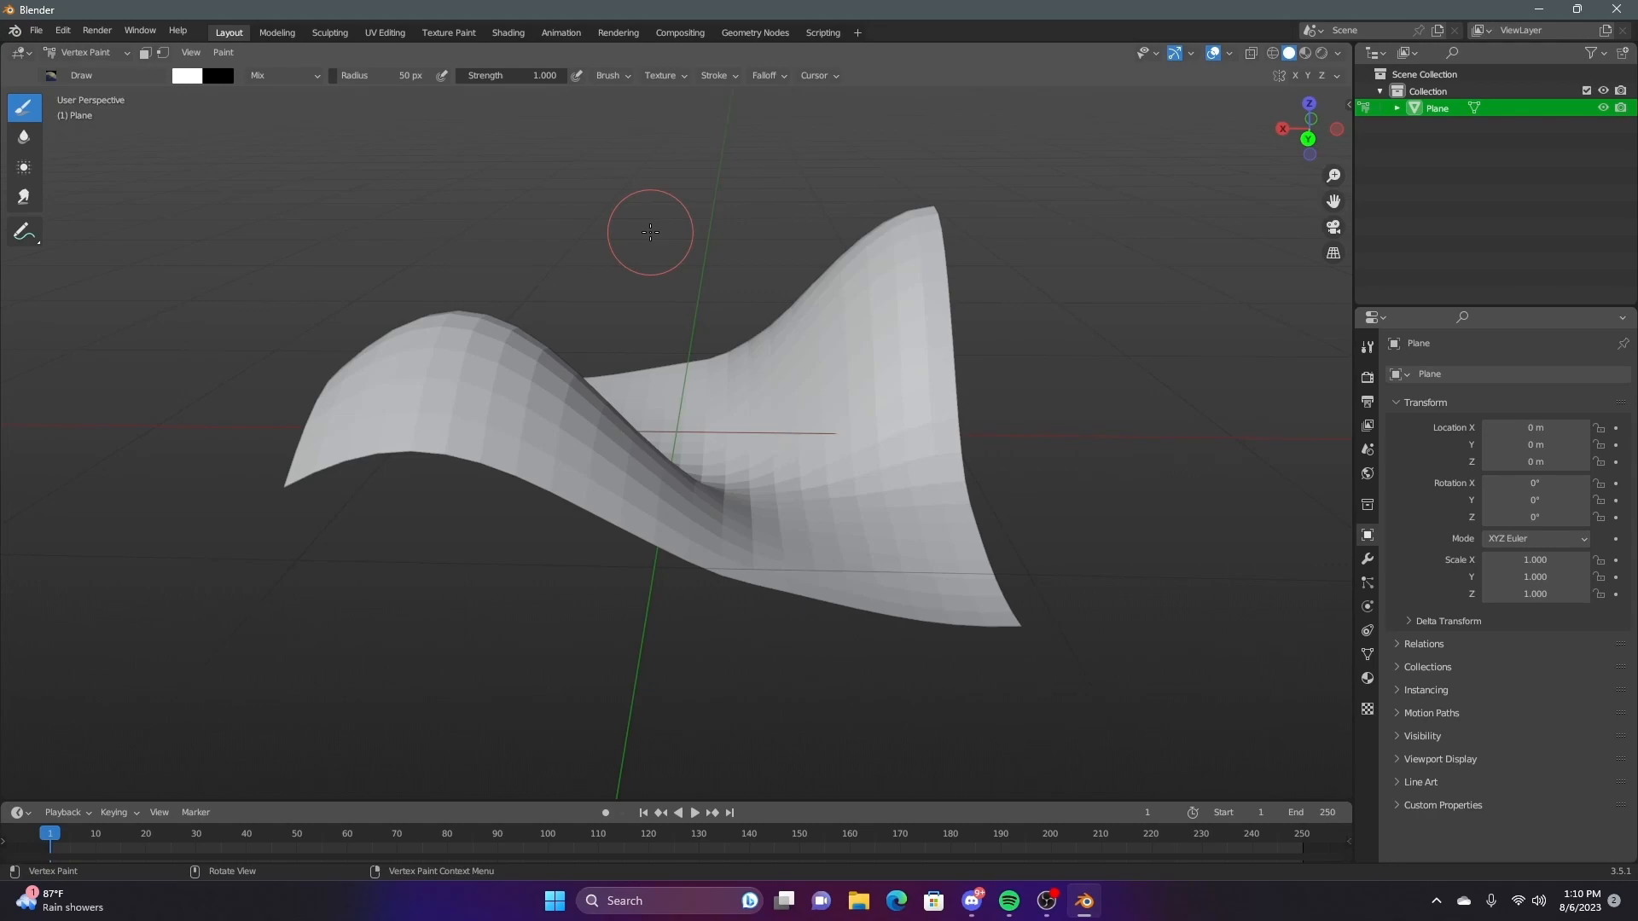
Set the vertex paint brush colour to pure green, with red 0, green 1 and blue 0
left_click(183, 79)
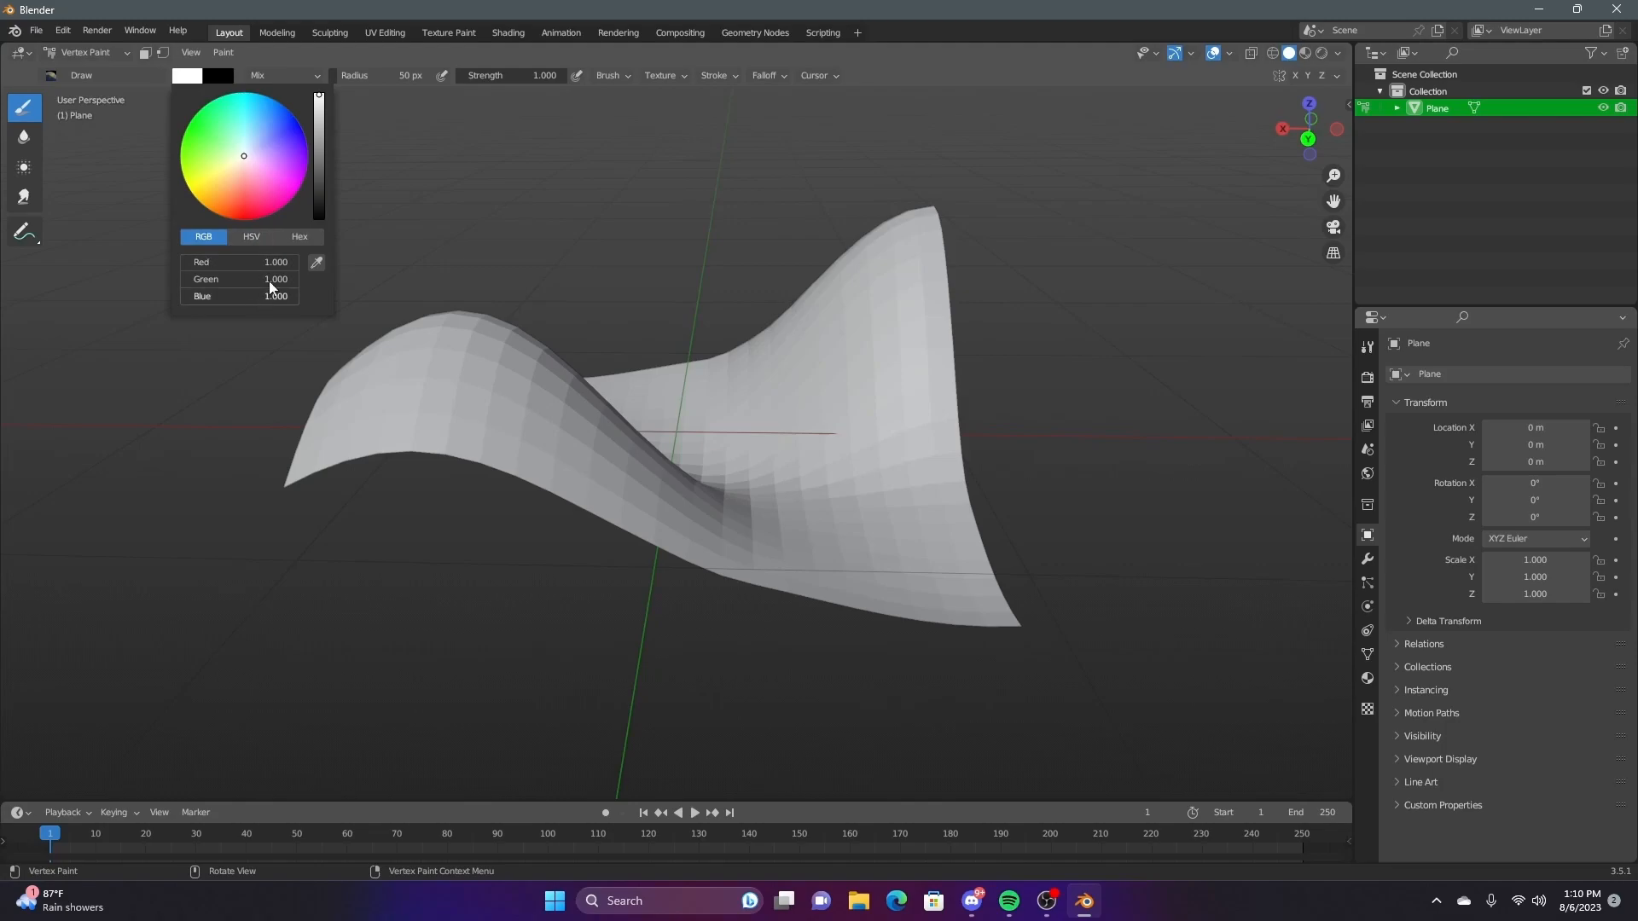
mouse_move(501, 303)
middle_mouse_down()
mouse_move(724, 446)
mouse_move(1045, 480)
mouse_move(512, 458)
mouse_move(786, 541)
mouse_move(1025, 453)
mouse_move(1007, 443)
middle_mouse_up()
left_click(187, 75)
mouse_move(271, 264)
left_mouse_down()
mouse_move(197, 308)
mouse_move(205, 296)
left_mouse_up()
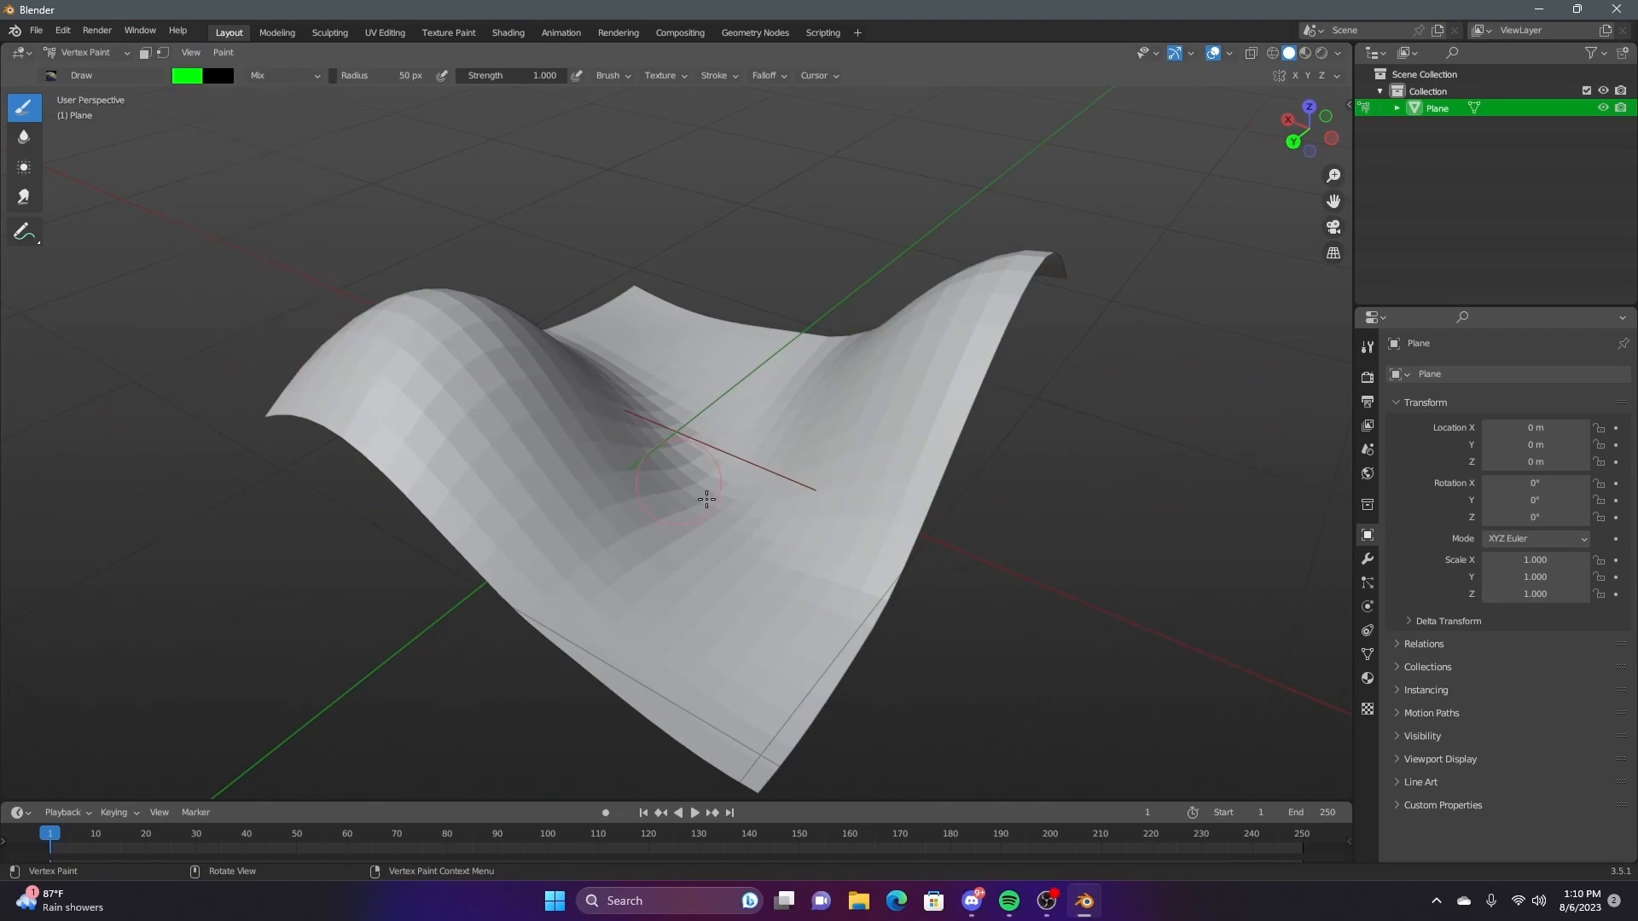
Enlarge the brush radius to 217 px and paint the whole terrain green
middle_click_drag(706, 499, 651, 536)
key("f")
left_click(862, 533)
middle_click_drag(819, 439, 703, 463)
mouse_move(702, 463)
left_mouse_down()
mouse_move(722, 382)
mouse_move(768, 393)
left_mouse_up()
mouse_move(905, 356)
middle_mouse_down()
mouse_move(761, 384)
mouse_move(879, 491)
middle_mouse_up()
scroll(761, 384, "up", 5)
Paint a pure blue patch on the inner slope of the taller hill with a 63 px brush
left_click(195, 78)
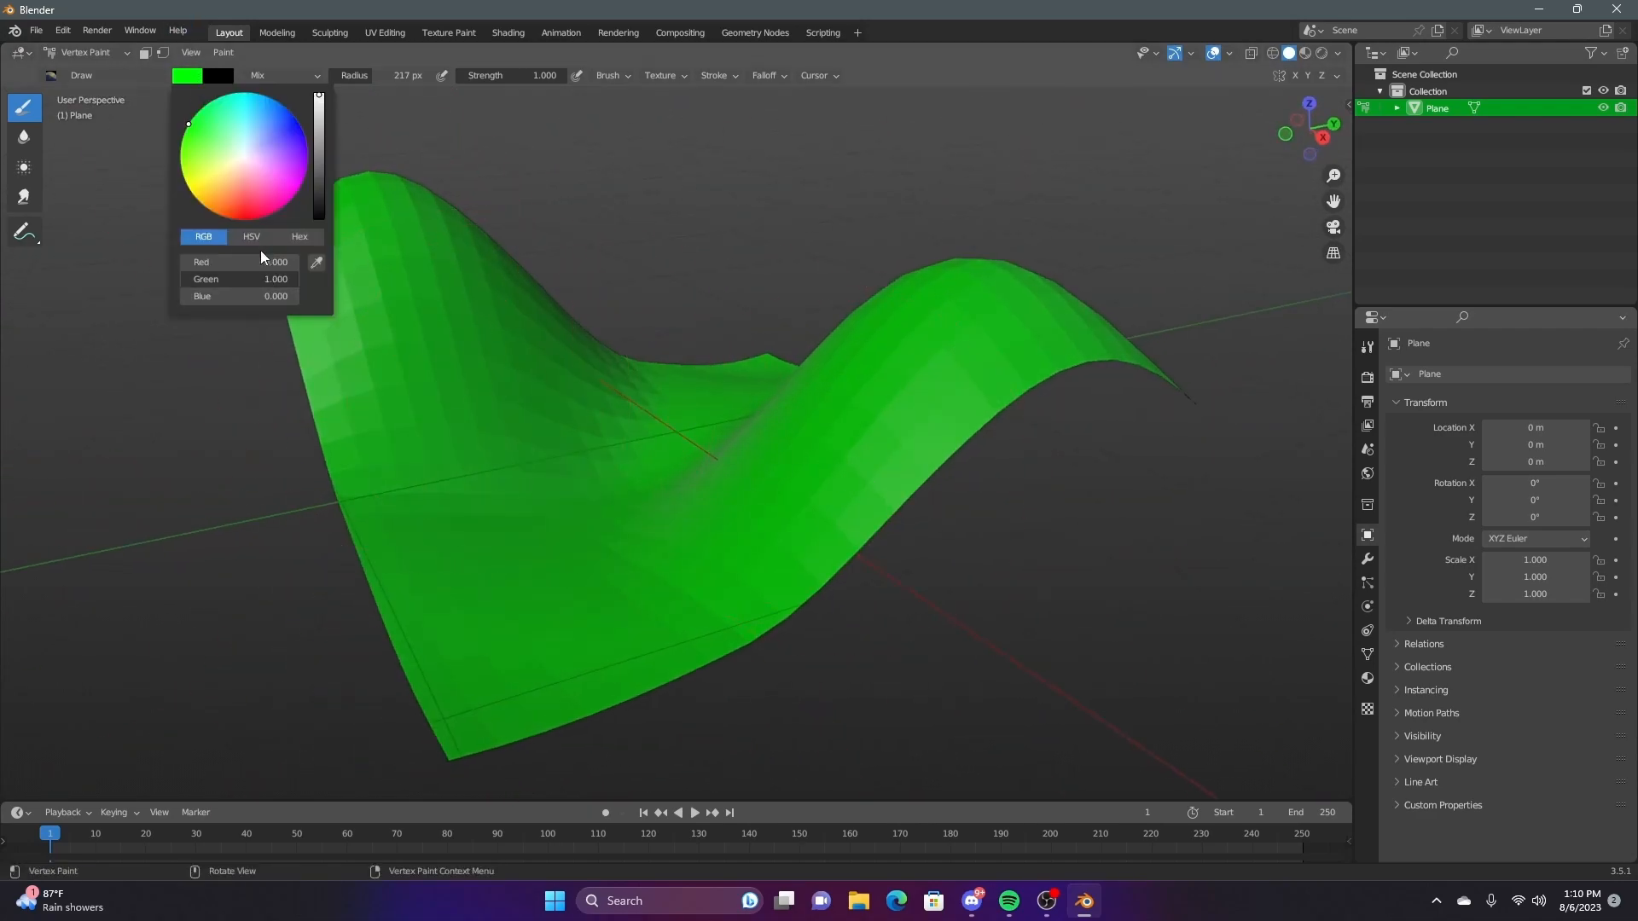
mouse_move(289, 280)
left_mouse_down()
mouse_move(188, 280)
mouse_move(294, 295)
left_mouse_up()
mouse_move(341, 281)
middle_mouse_down()
mouse_move(401, 200)
mouse_move(564, 333)
mouse_move(705, 358)
middle_mouse_up()
key("f")
left_click(695, 341)
mouse_move(495, 267)
left_mouse_down()
mouse_move(449, 505)
mouse_move(674, 426)
mouse_move(512, 367)
mouse_move(597, 332)
mouse_move(541, 316)
mouse_move(601, 333)
left_mouse_up()
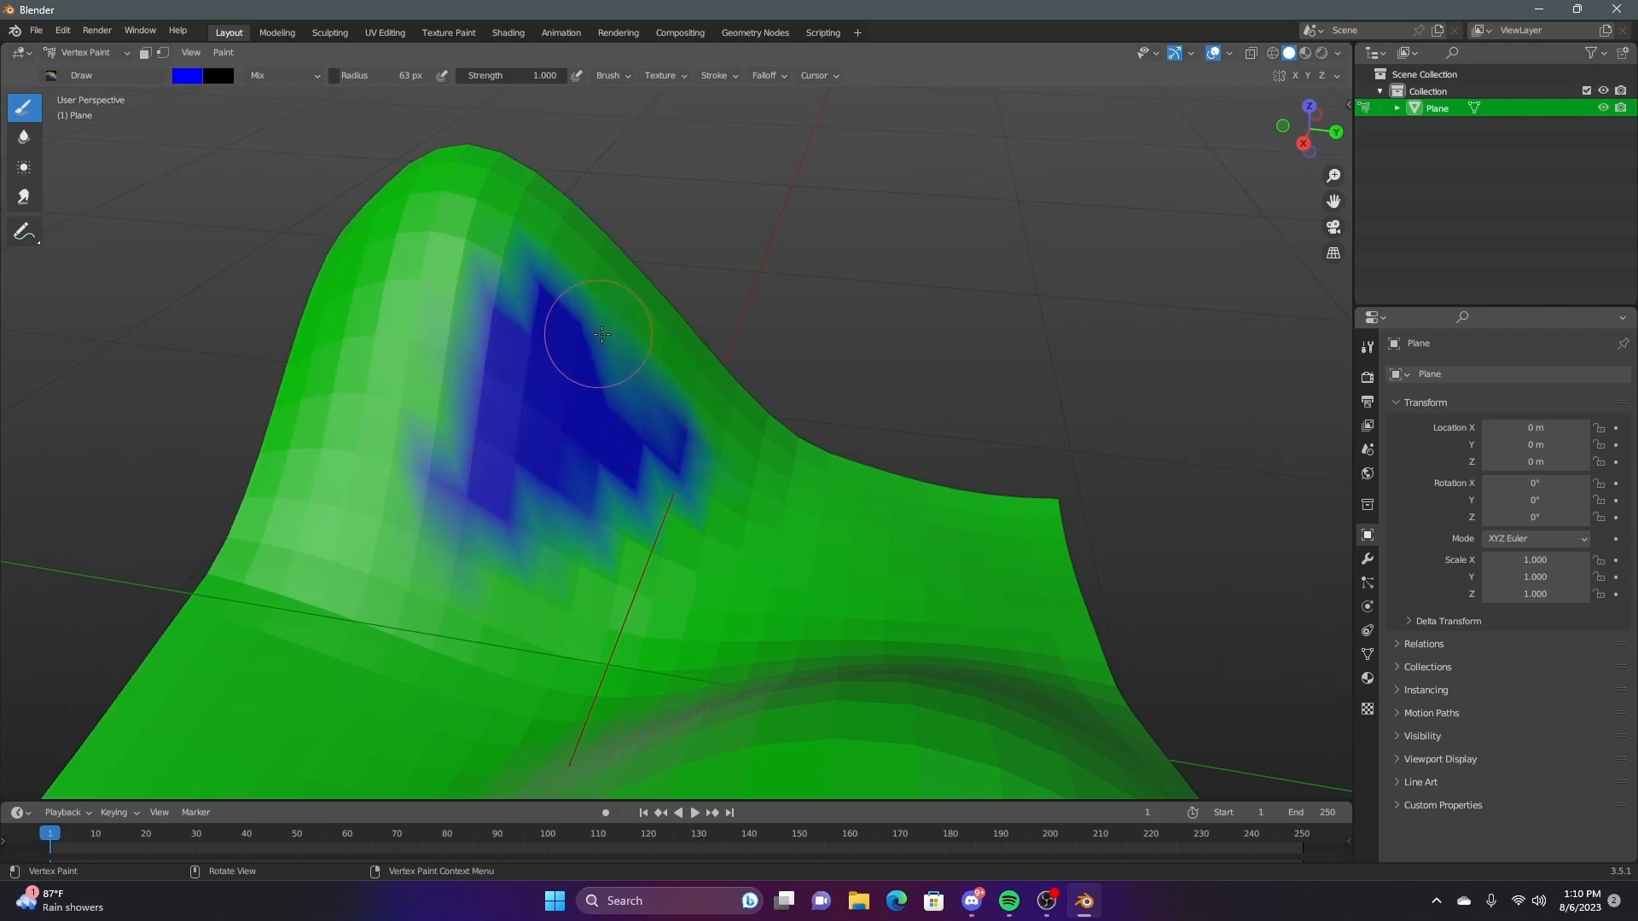
left_click_drag(494, 409, 495, 523)
Reduce the brush radius to 38 px and refine the lower edge of the blue patch
middle_click_drag(577, 487, 648, 477)
scroll(667, 480, "up", 4)
scroll(667, 480, "up", 3)
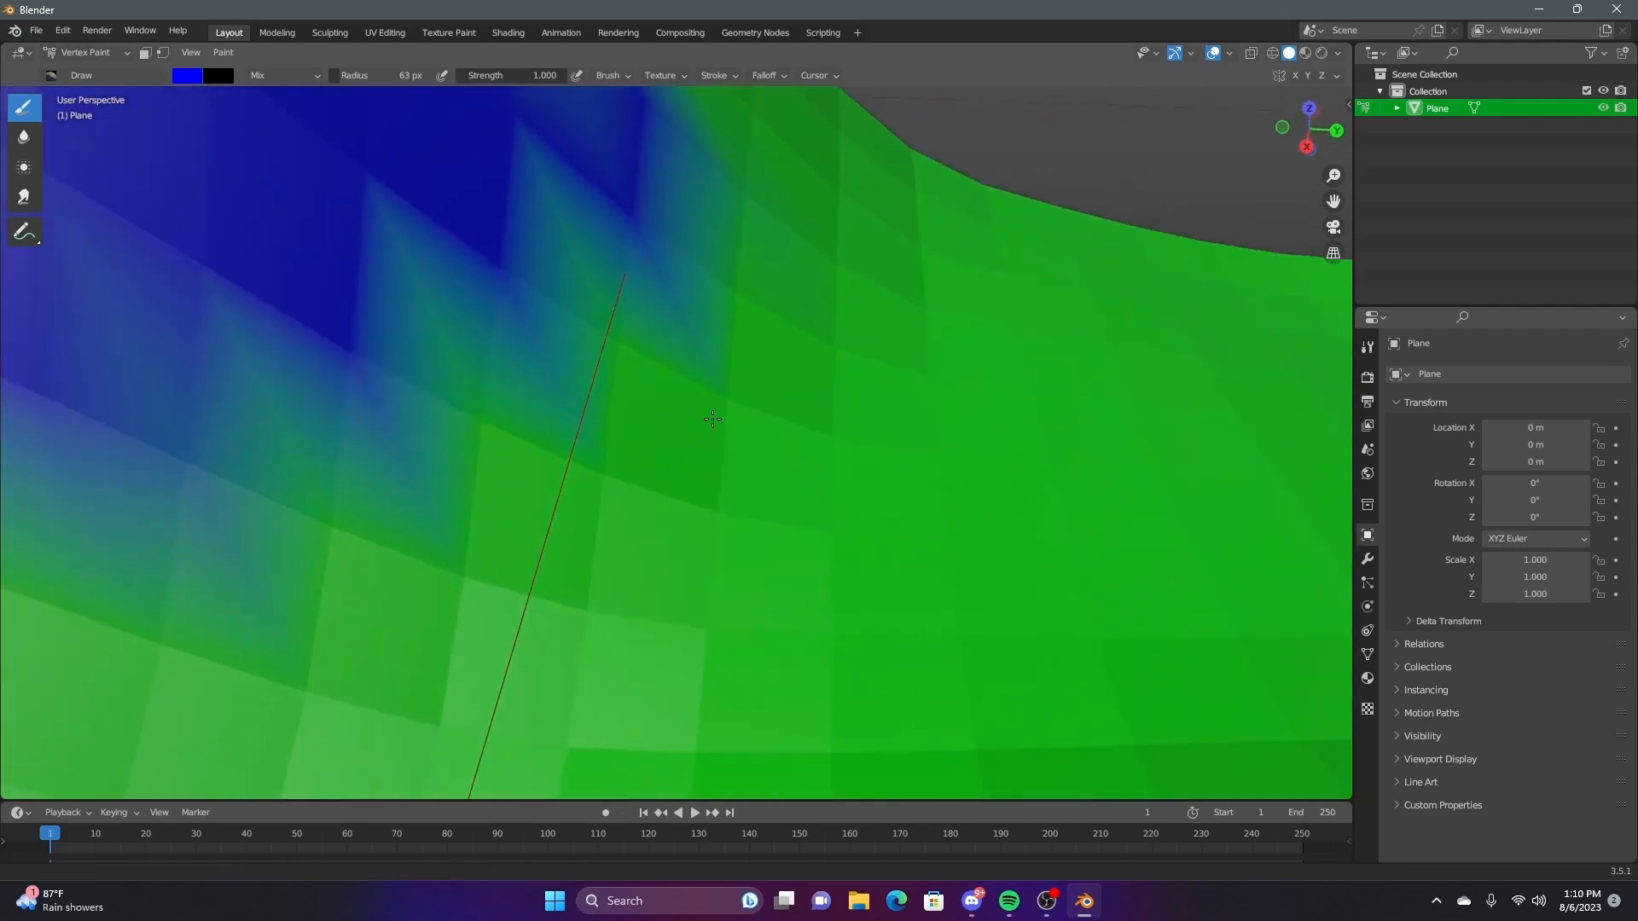
key("f")
left_click(692, 401)
left_click_drag(649, 348, 511, 410)
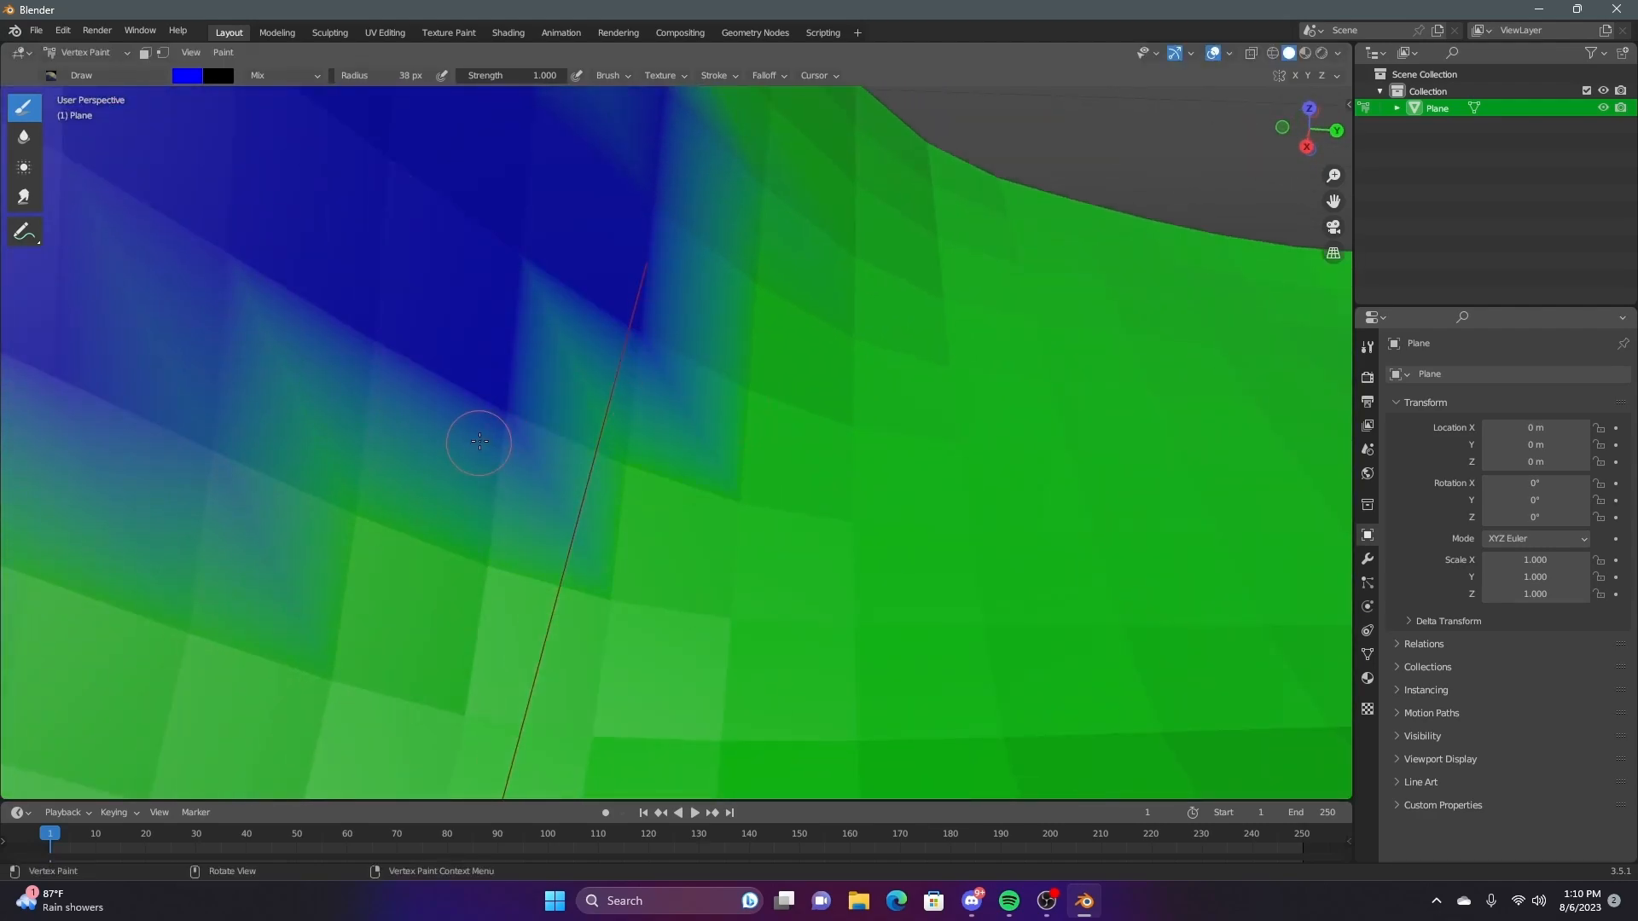
Paint more blue on the terrain so that both facing hill slopes carry a blue patch
mouse_move(622, 457)
middle_mouse_down()
mouse_move(424, 426)
mouse_move(523, 381)
mouse_move(644, 439)
mouse_move(683, 479)
middle_mouse_up()
mouse_move(683, 478)
left_mouse_down()
mouse_move(549, 300)
mouse_move(684, 355)
left_mouse_up()
mouse_move(684, 354)
middle_mouse_down()
mouse_move(597, 361)
mouse_move(774, 457)
middle_mouse_up()
left_click_drag(774, 457, 669, 464)
mouse_move(669, 464)
middle_mouse_down()
mouse_move(779, 475)
mouse_move(665, 446)
mouse_move(702, 366)
middle_mouse_up()
mouse_move(636, 273)
left_mouse_down()
mouse_move(550, 403)
mouse_move(699, 256)
mouse_move(649, 384)
left_mouse_up()
Paint the valley between the two blue patches pure red with a 47 px brush
middle_click_drag(648, 384, 699, 478)
left_click(193, 75)
left_click_drag(261, 264, 328, 264)
left_click_drag(284, 294, 179, 294)
mouse_move(598, 342)
middle_mouse_down()
mouse_move(666, 478)
mouse_move(682, 358)
mouse_move(772, 196)
middle_mouse_up()
scroll(683, 358, "up", 3)
scroll(740, 230, "down", 4)
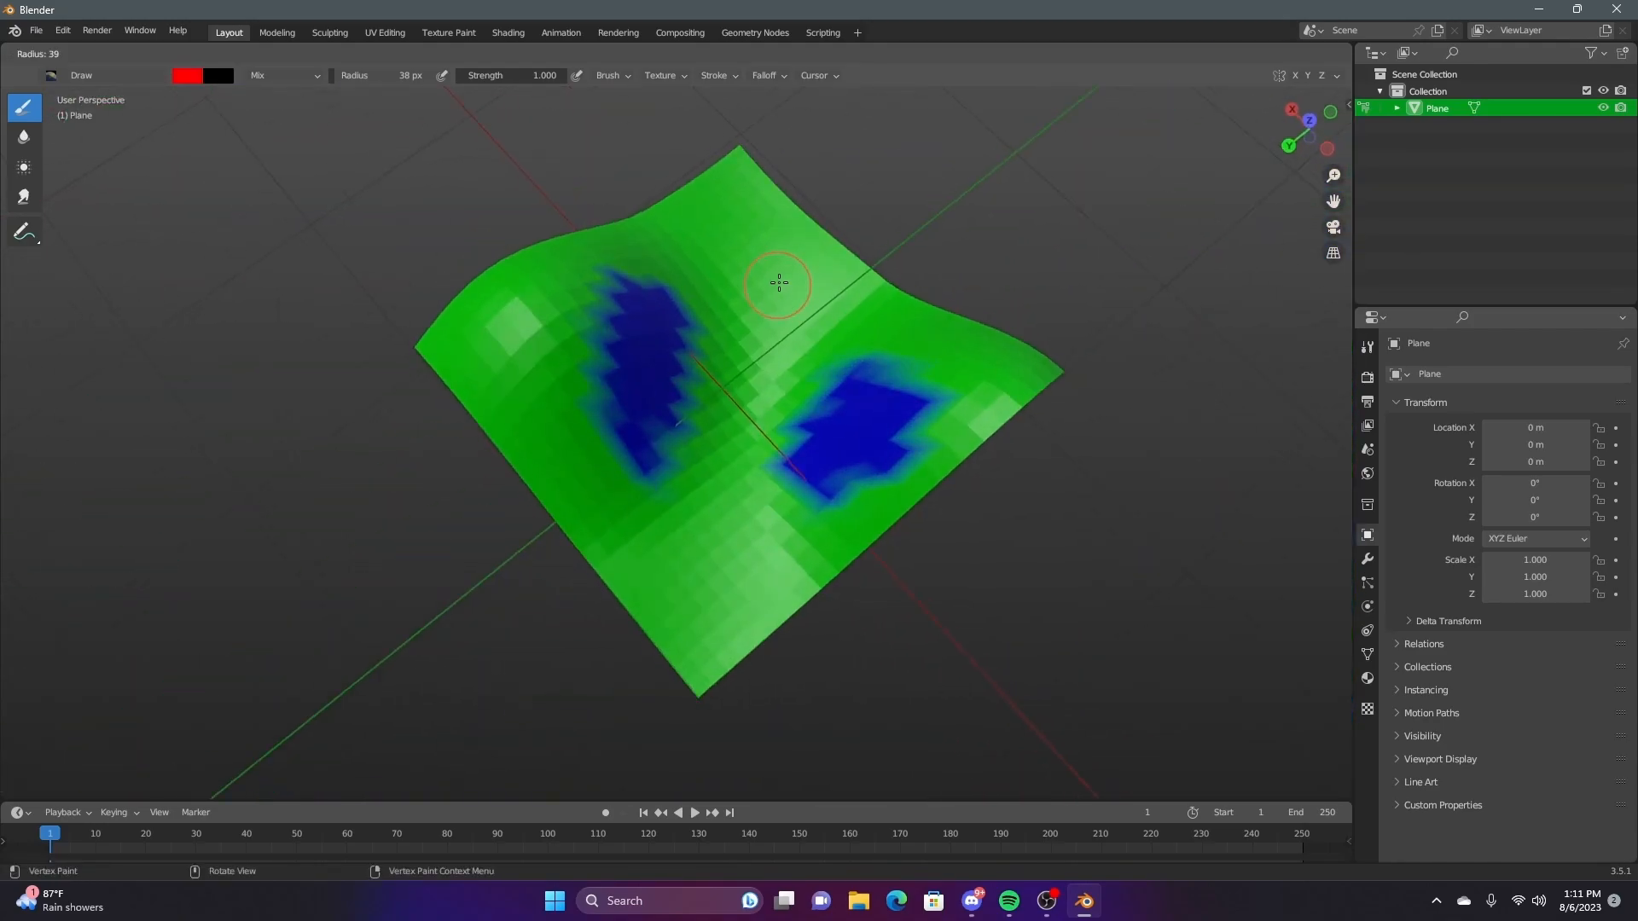
mouse_move(738, 155)
left_mouse_down()
mouse_move(705, 610)
mouse_move(767, 196)
mouse_move(823, 256)
left_mouse_up()
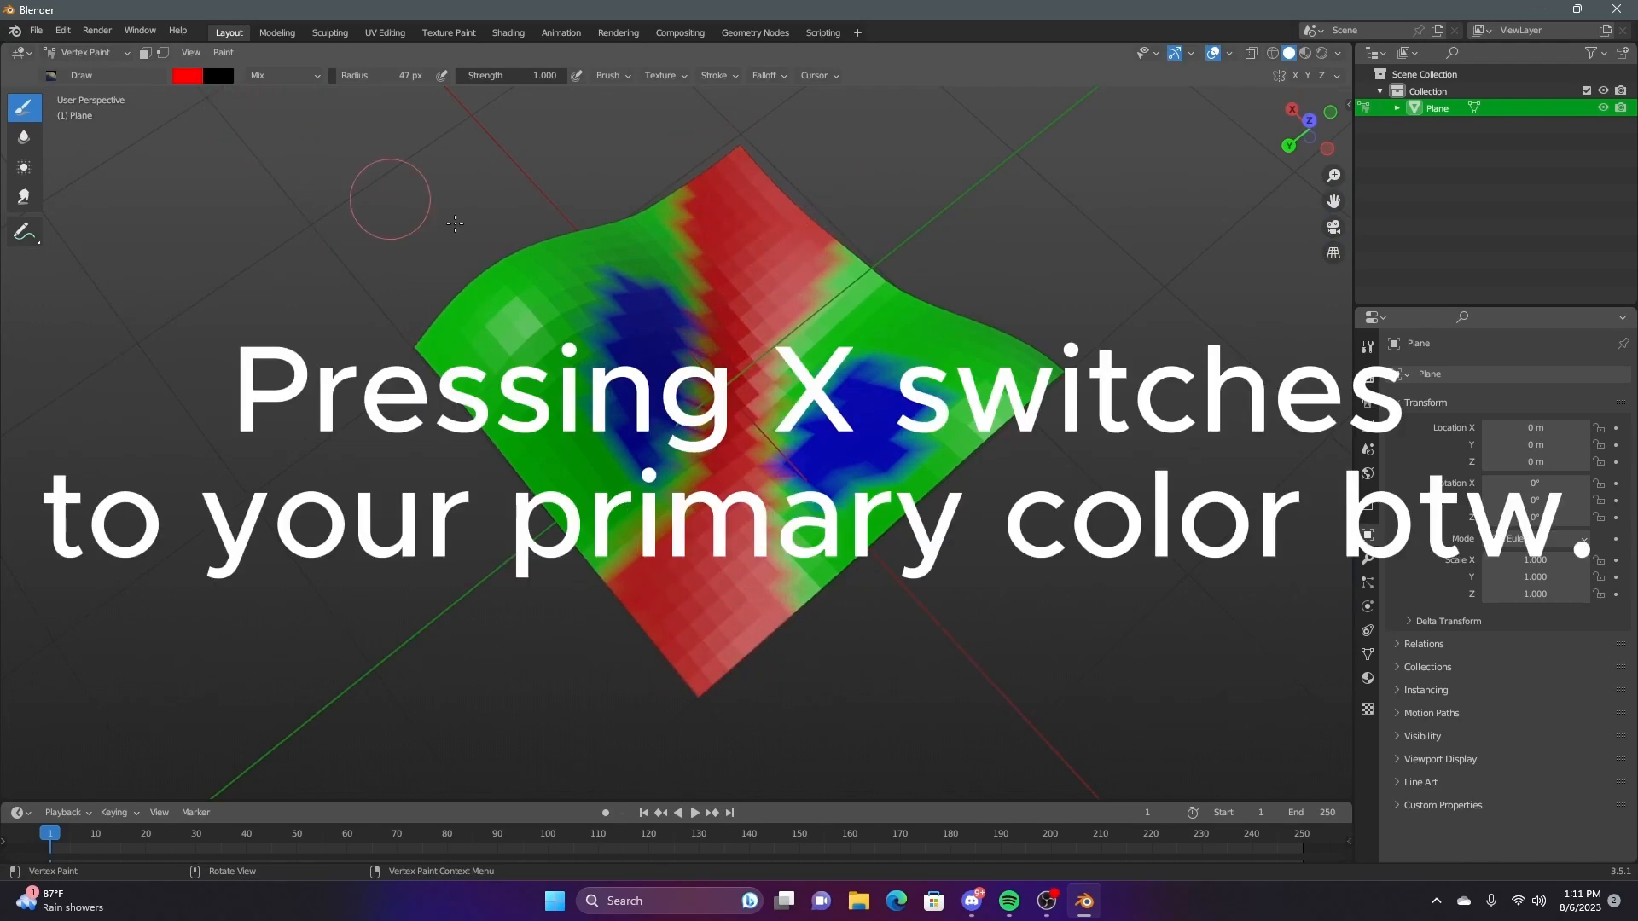
Swap the brush colour to black, reduce the radius to 17 px, and paint borders along the red valley strip
key("f")
left_click(645, 261)
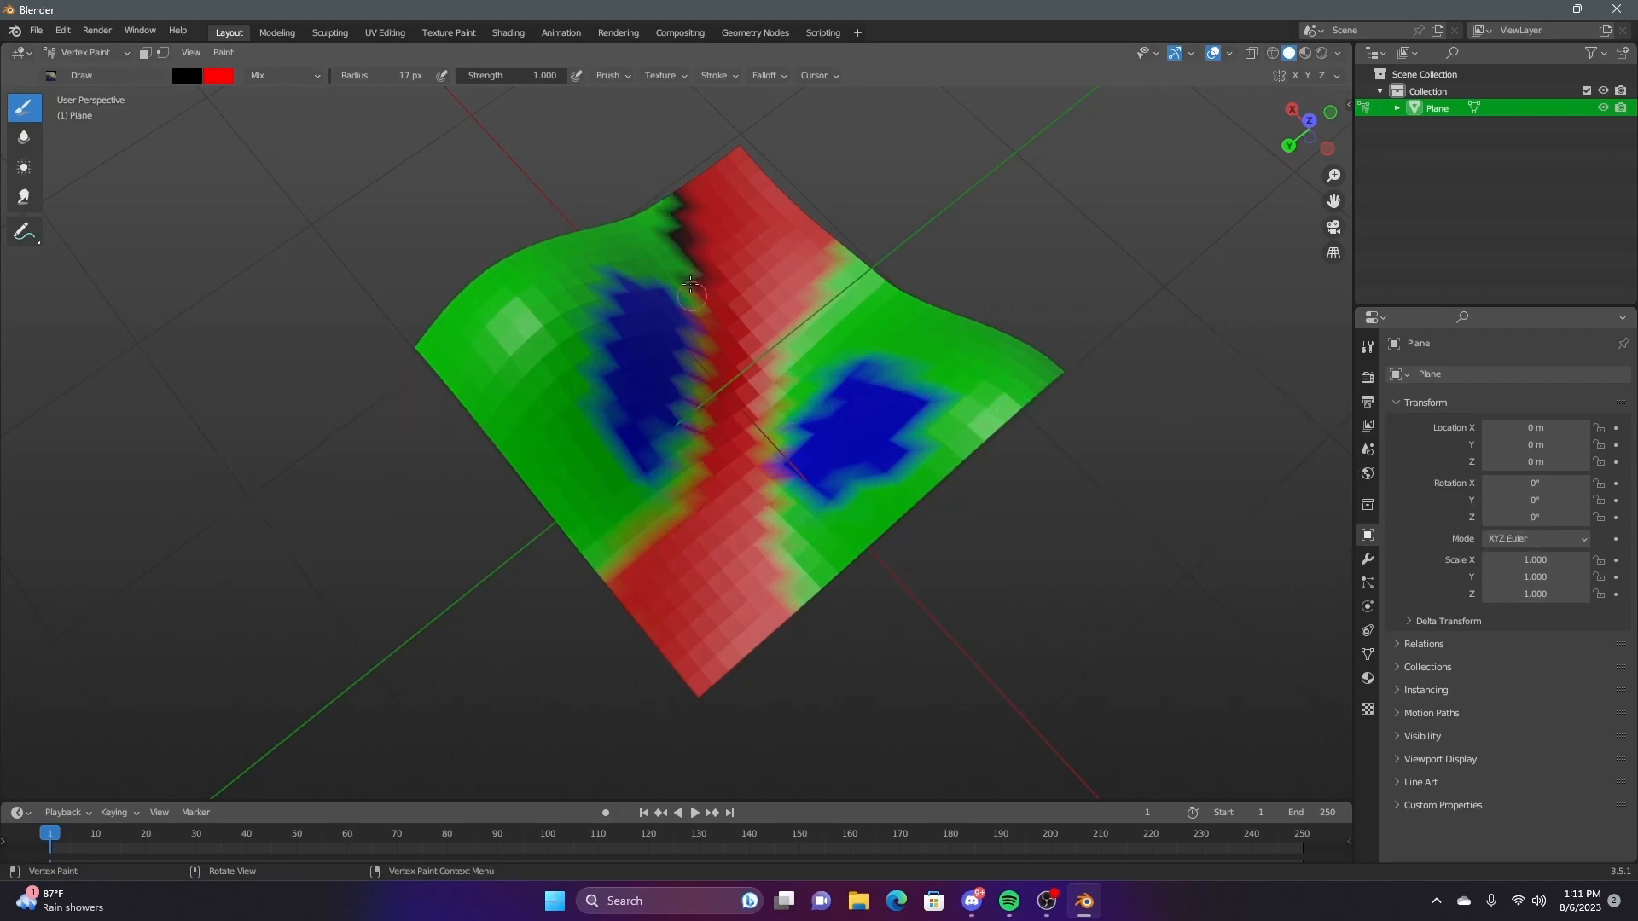
mouse_move(688, 363)
left_mouse_down()
mouse_move(691, 418)
mouse_move(656, 512)
mouse_move(580, 563)
left_mouse_up()
mouse_move(858, 243)
left_mouse_down()
mouse_move(787, 361)
mouse_move(772, 448)
mouse_move(794, 584)
mouse_move(798, 486)
left_mouse_up()
left_click_drag(782, 397, 686, 442)
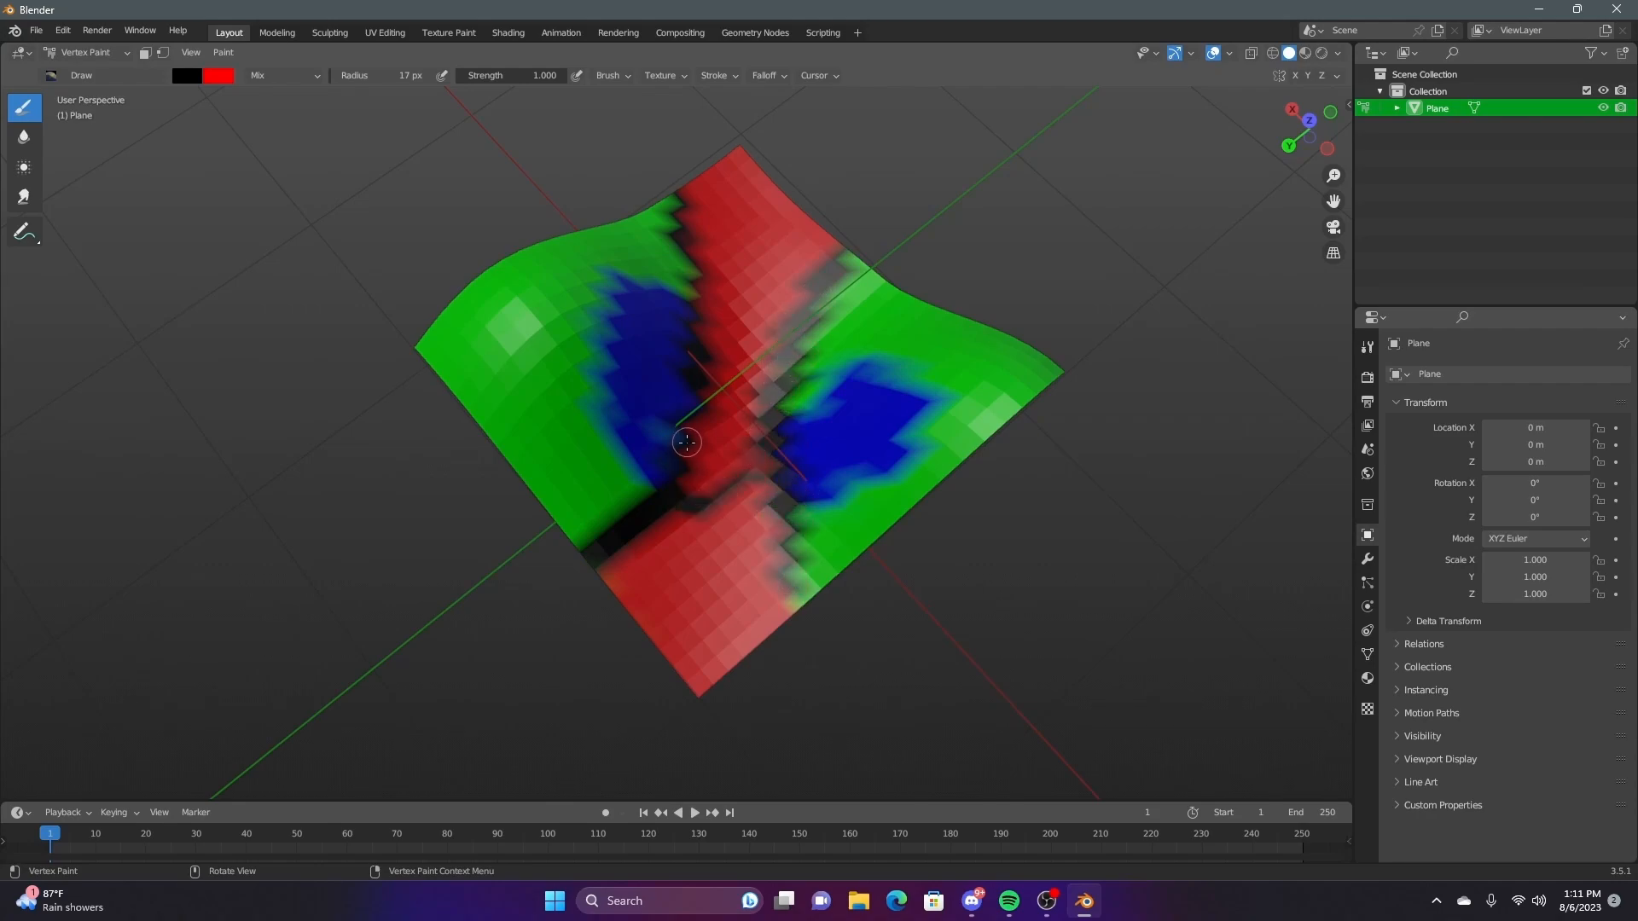
Undo the last black stroke and repaint the black border between the red strip and the second blue patch
key("ctrl+z")
mouse_move(838, 245)
left_mouse_down()
mouse_move(781, 371)
mouse_move(767, 458)
left_mouse_up()
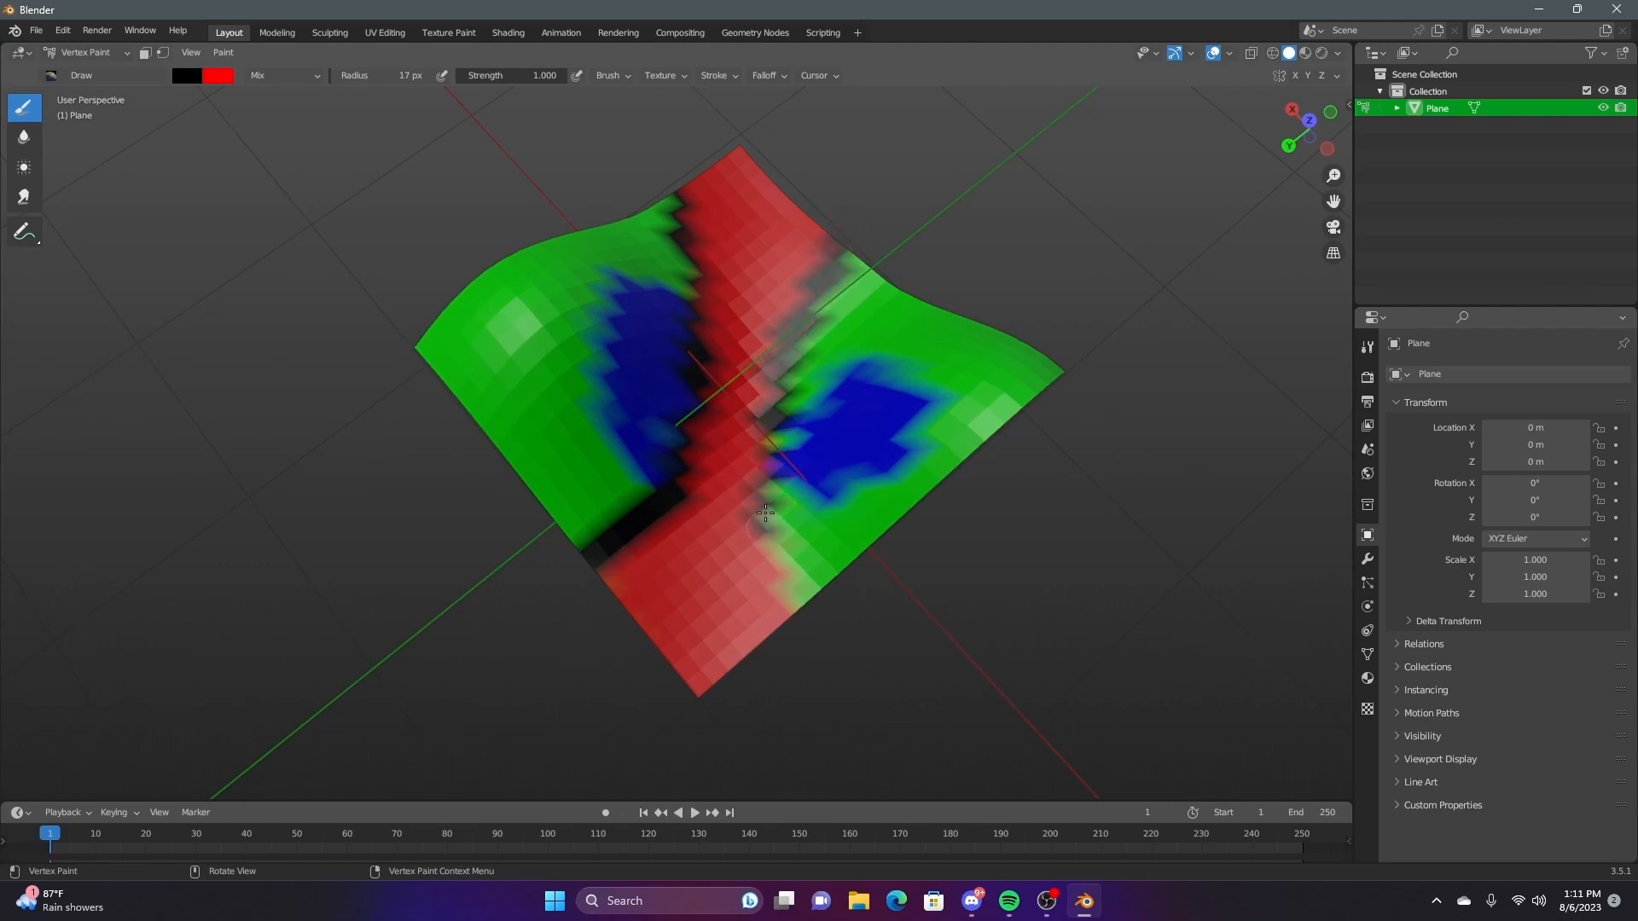
left_click_drag(760, 530, 773, 492)
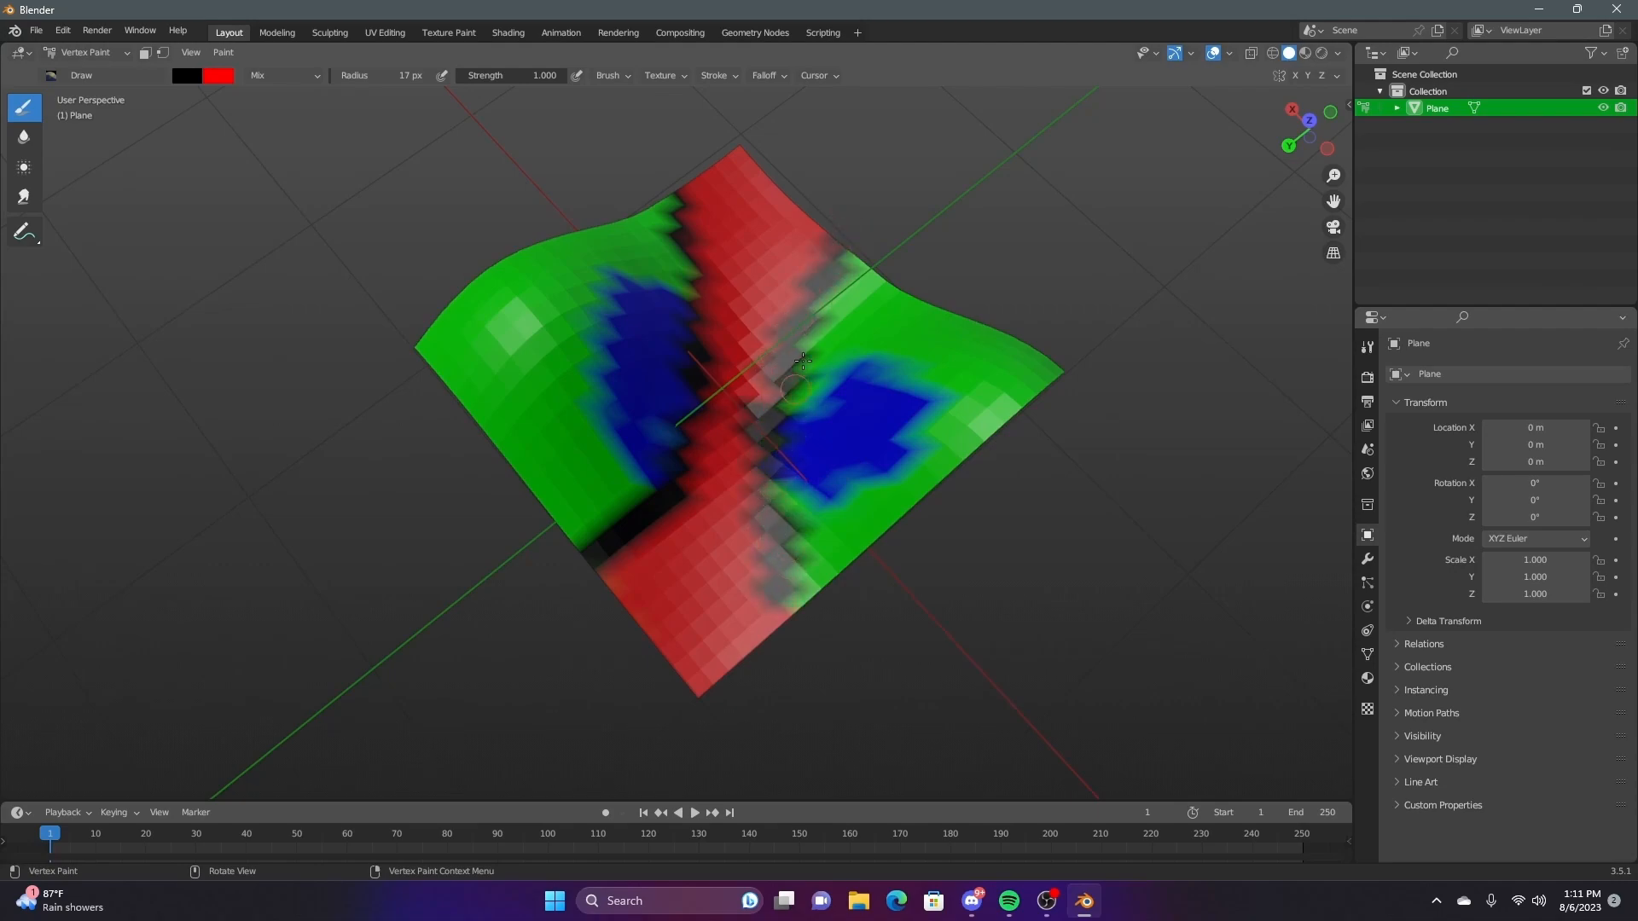
Examine the terrain's mesh density up close, switching between Edit Mode and Vertex Paint mode
mouse_move(832, 316)
middle_mouse_down()
mouse_move(768, 255)
mouse_move(694, 231)
middle_mouse_up()
key("Tab")
scroll(704, 313, "up", 3)
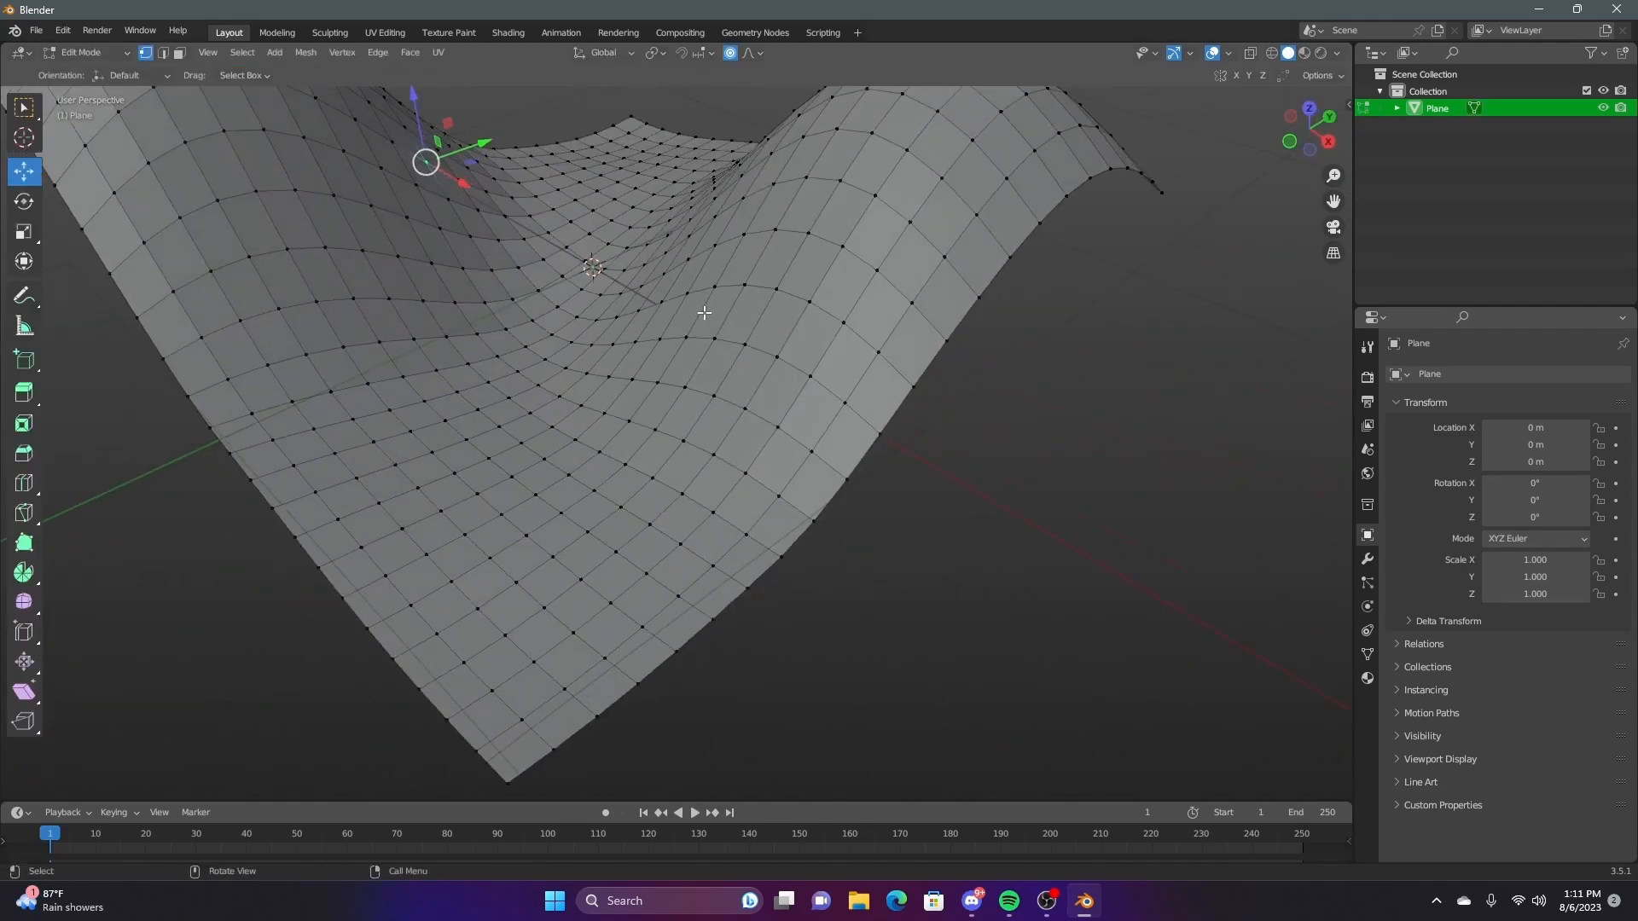
key("Tab")
left_click(123, 58)
left_click(111, 71)
mouse_move(598, 359)
middle_mouse_down()
mouse_move(806, 411)
mouse_move(288, 215)
middle_mouse_up()
left_click(67, 49)
left_click(82, 126)
middle_click_drag(463, 338, 812, 396)
scroll(812, 396, "down", 4)
mouse_move(631, 362)
middle_mouse_down()
mouse_move(671, 427)
mouse_move(608, 463)
mouse_move(649, 371)
mouse_move(658, 387)
middle_mouse_up()
scroll(672, 428, "up", 4)
key("Tab")
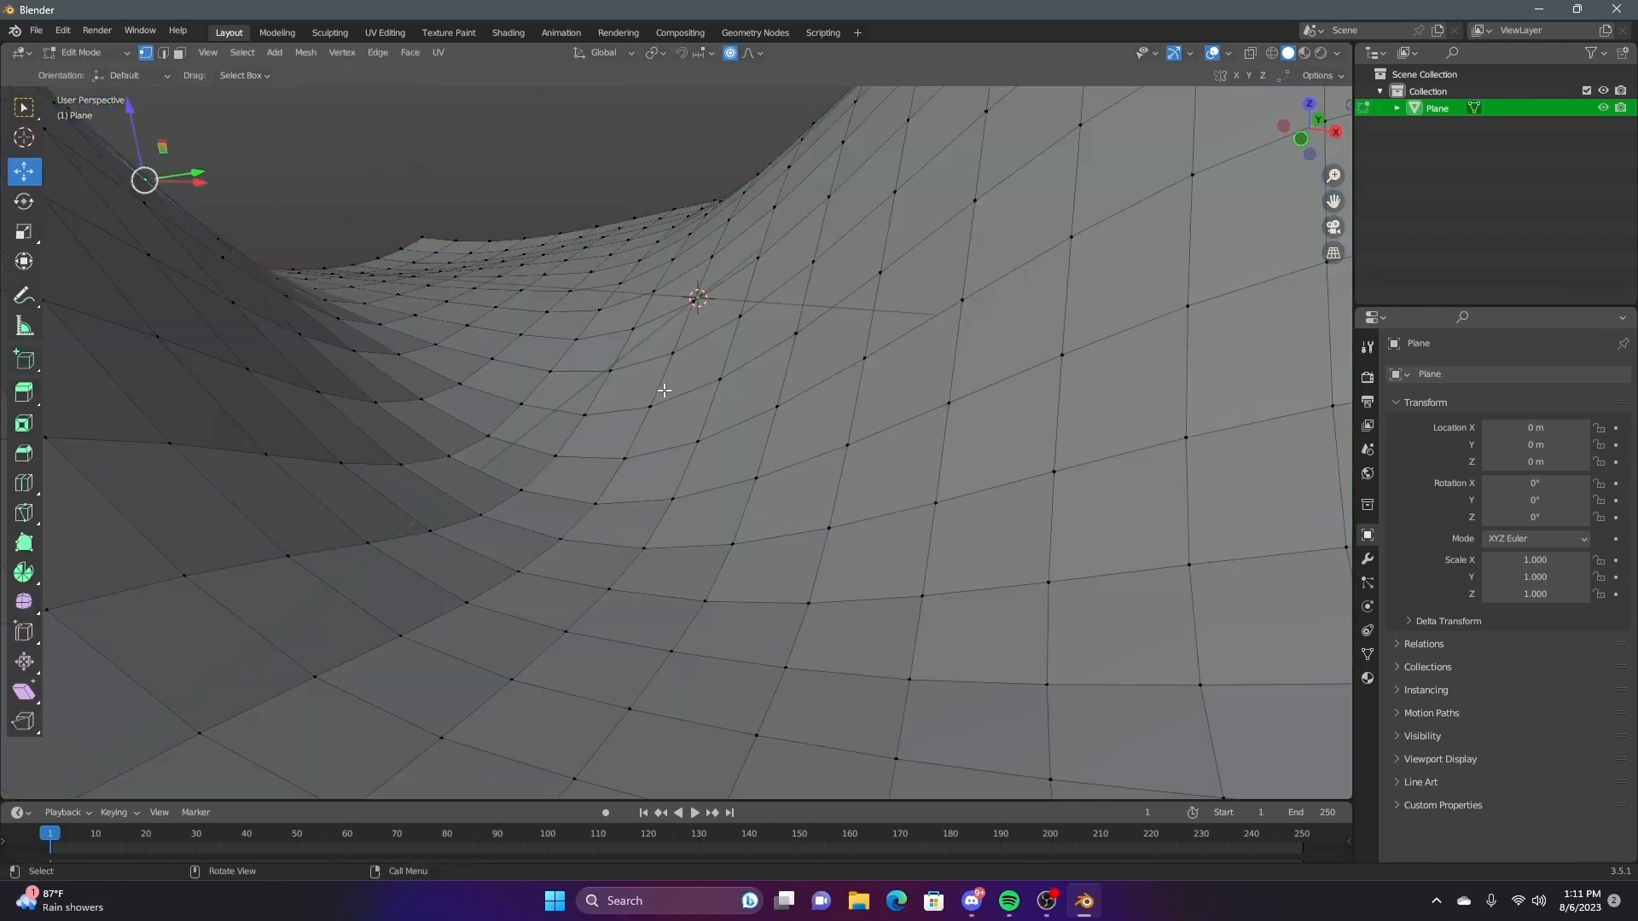
scroll(683, 391, "down", 6)
right_click(717, 395)
Return the terrain to Object Mode and apply smooth shading to it
key("Tab")
left_click(74, 50)
left_click(82, 72)
right_click(629, 360)
left_click(629, 360)
mouse_move(630, 360)
middle_mouse_down()
mouse_move(715, 239)
mouse_move(650, 284)
middle_mouse_up()
Select the terrain's whole mesh in Edit Mode and unwrap its UVs
key("Tab")
scroll(650, 284, "up", 5)
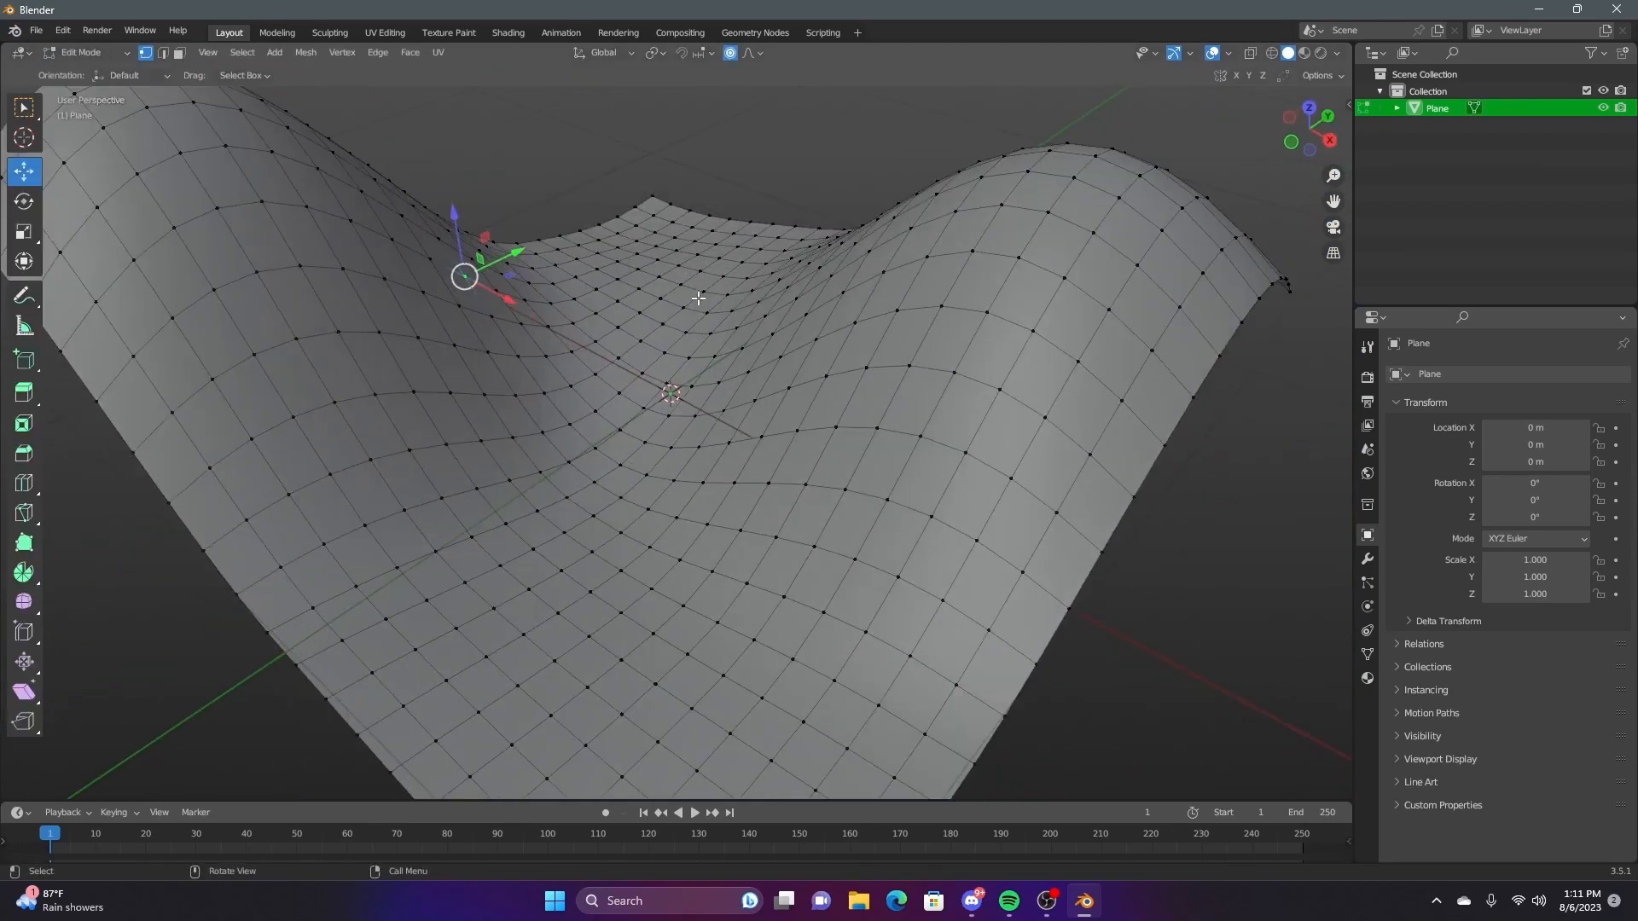
key("Tab")
scroll(766, 310, "down", 8)
key("Tab")
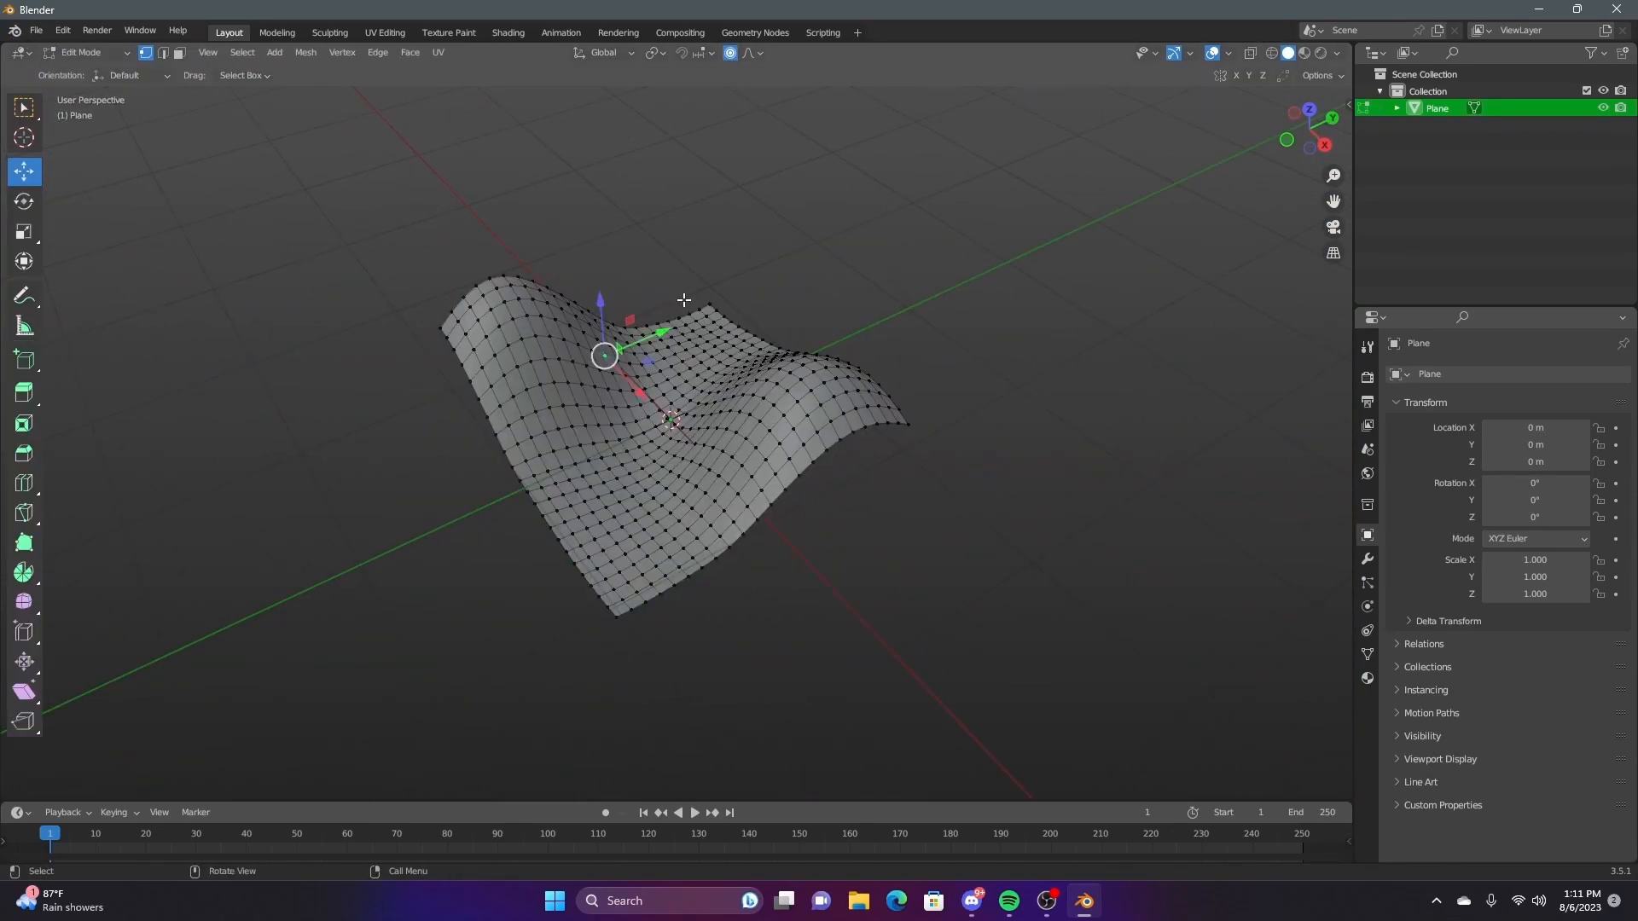
key("a")
key("u")
left_click(674, 298)
Check the unwrapped UV layout in the UV Editing and Texture Paint workspaces, including overlapping UVs, and return to Layout
left_click(388, 32)
scroll(461, 555, "down", 3)
scroll(320, 453, "up", 6)
left_click(213, 52)
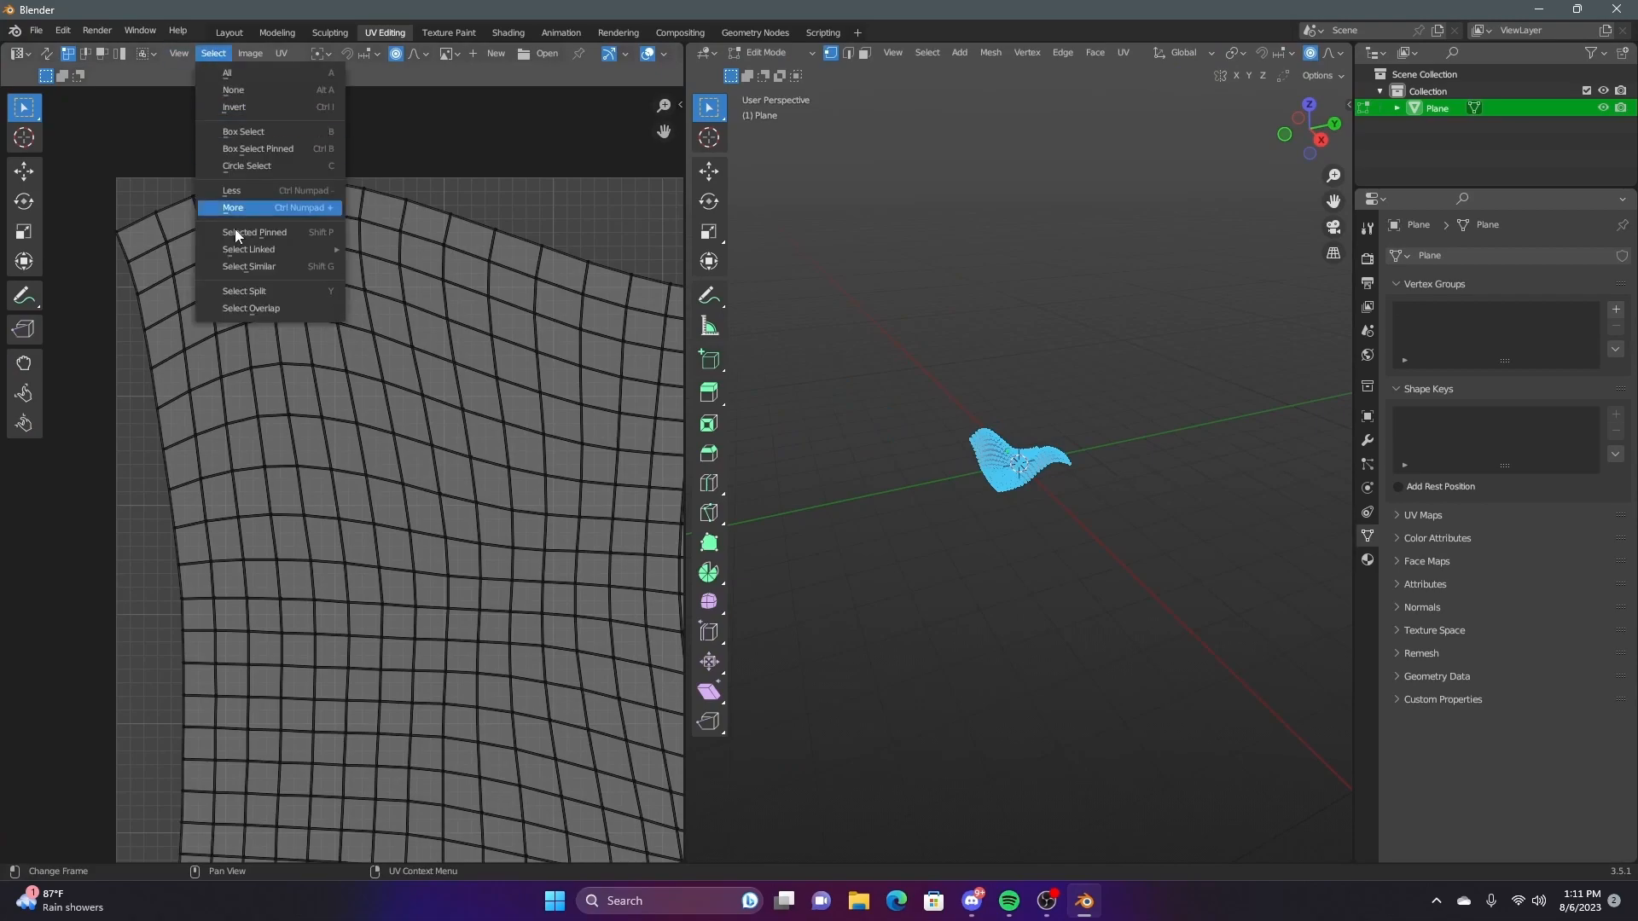
left_click(254, 306)
left_click(448, 32)
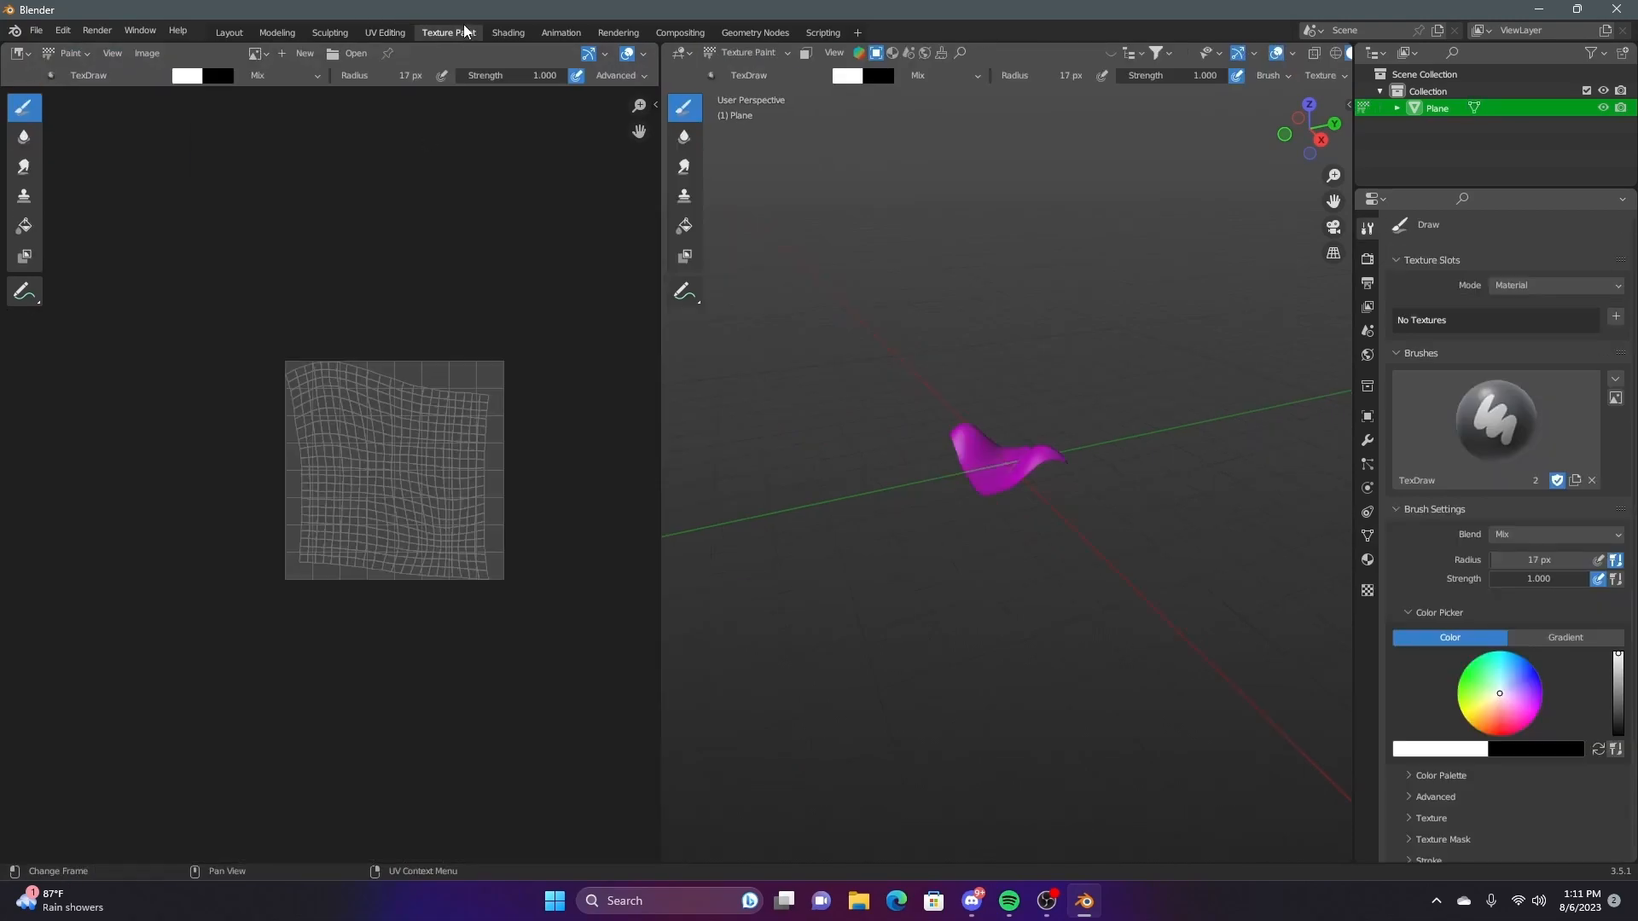
left_click(230, 33)
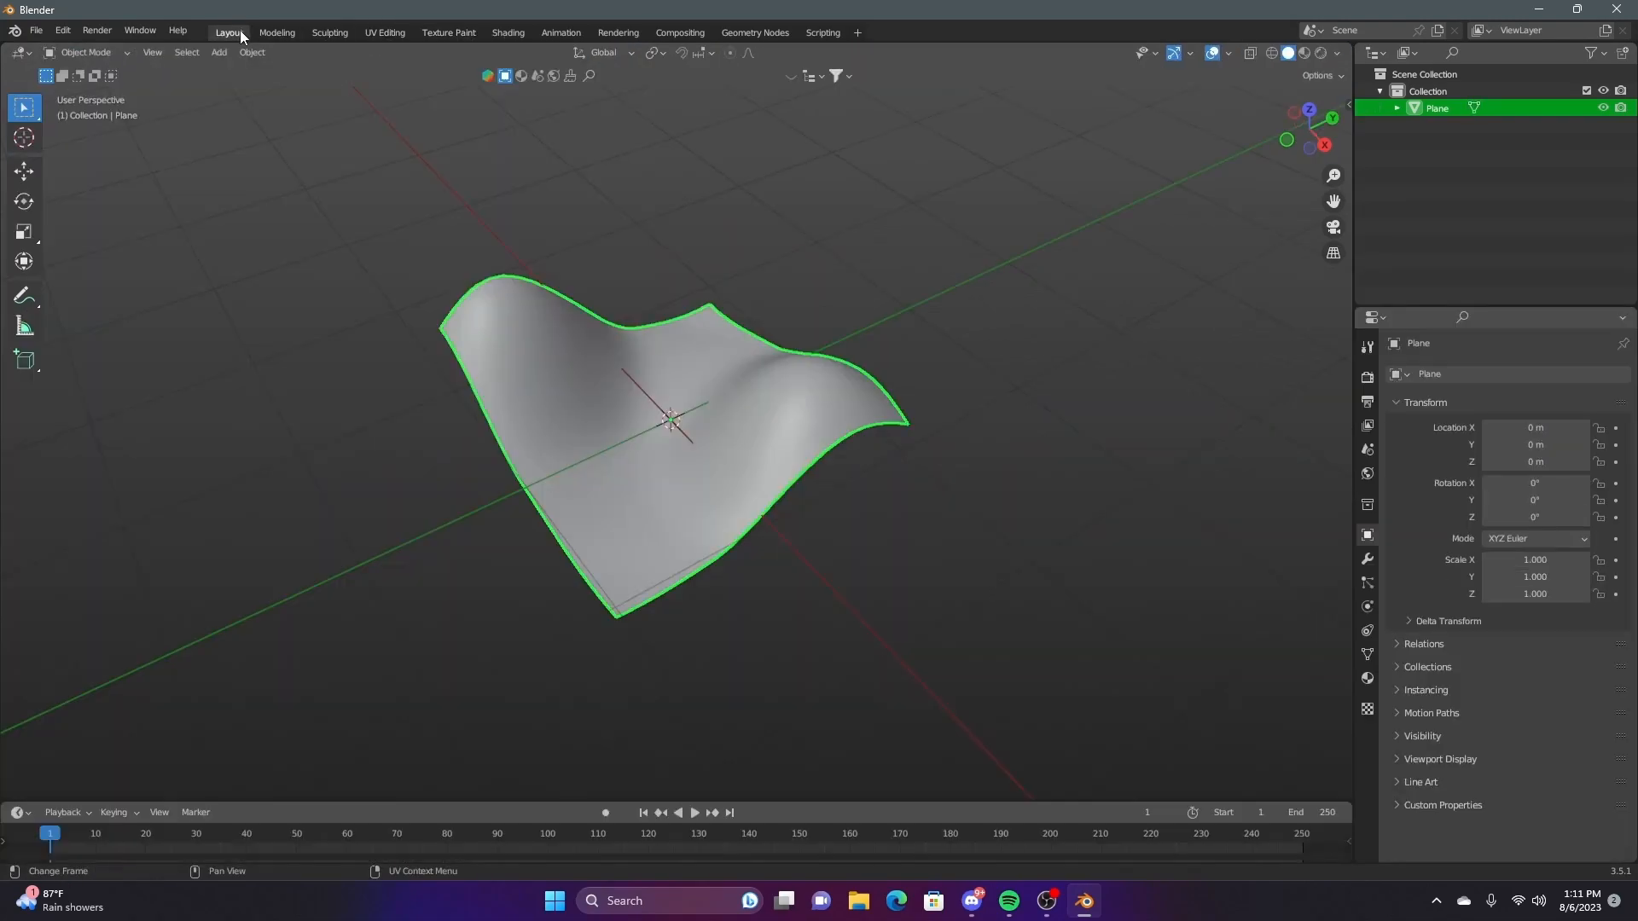
Add a second UV map to the terrain plane in its object data properties
left_click(1368, 654)
left_click(1422, 635)
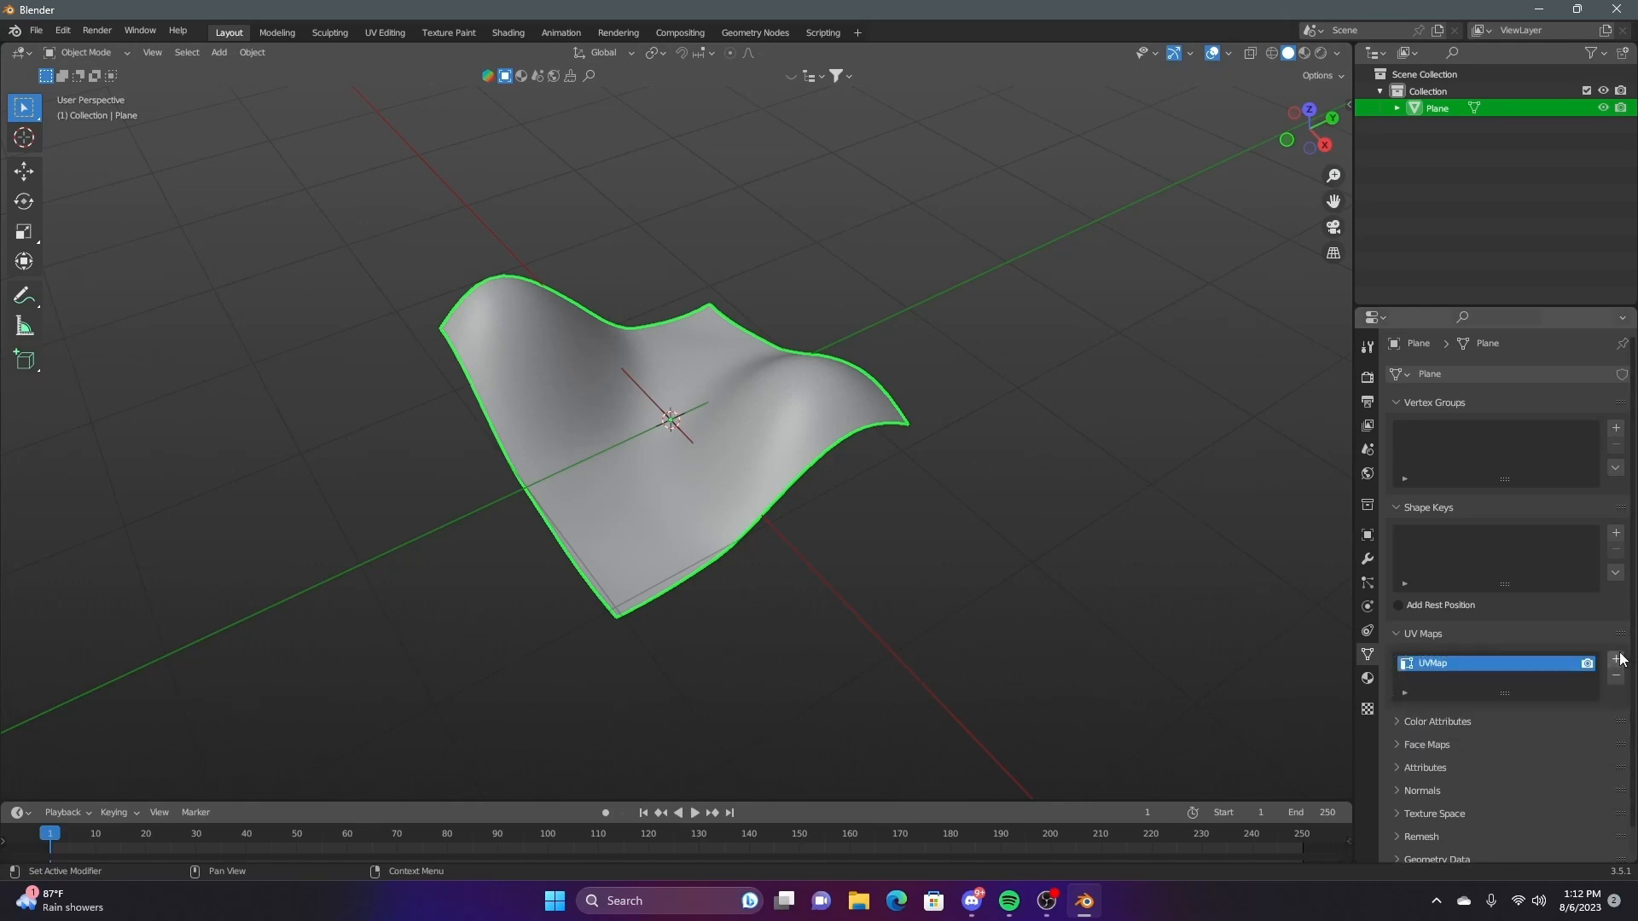
left_click(1617, 659)
Apply a Smart UV Project to the terrain's whole mesh on the second UV map, UVMap.001
scroll(898, 515, "up", 5)
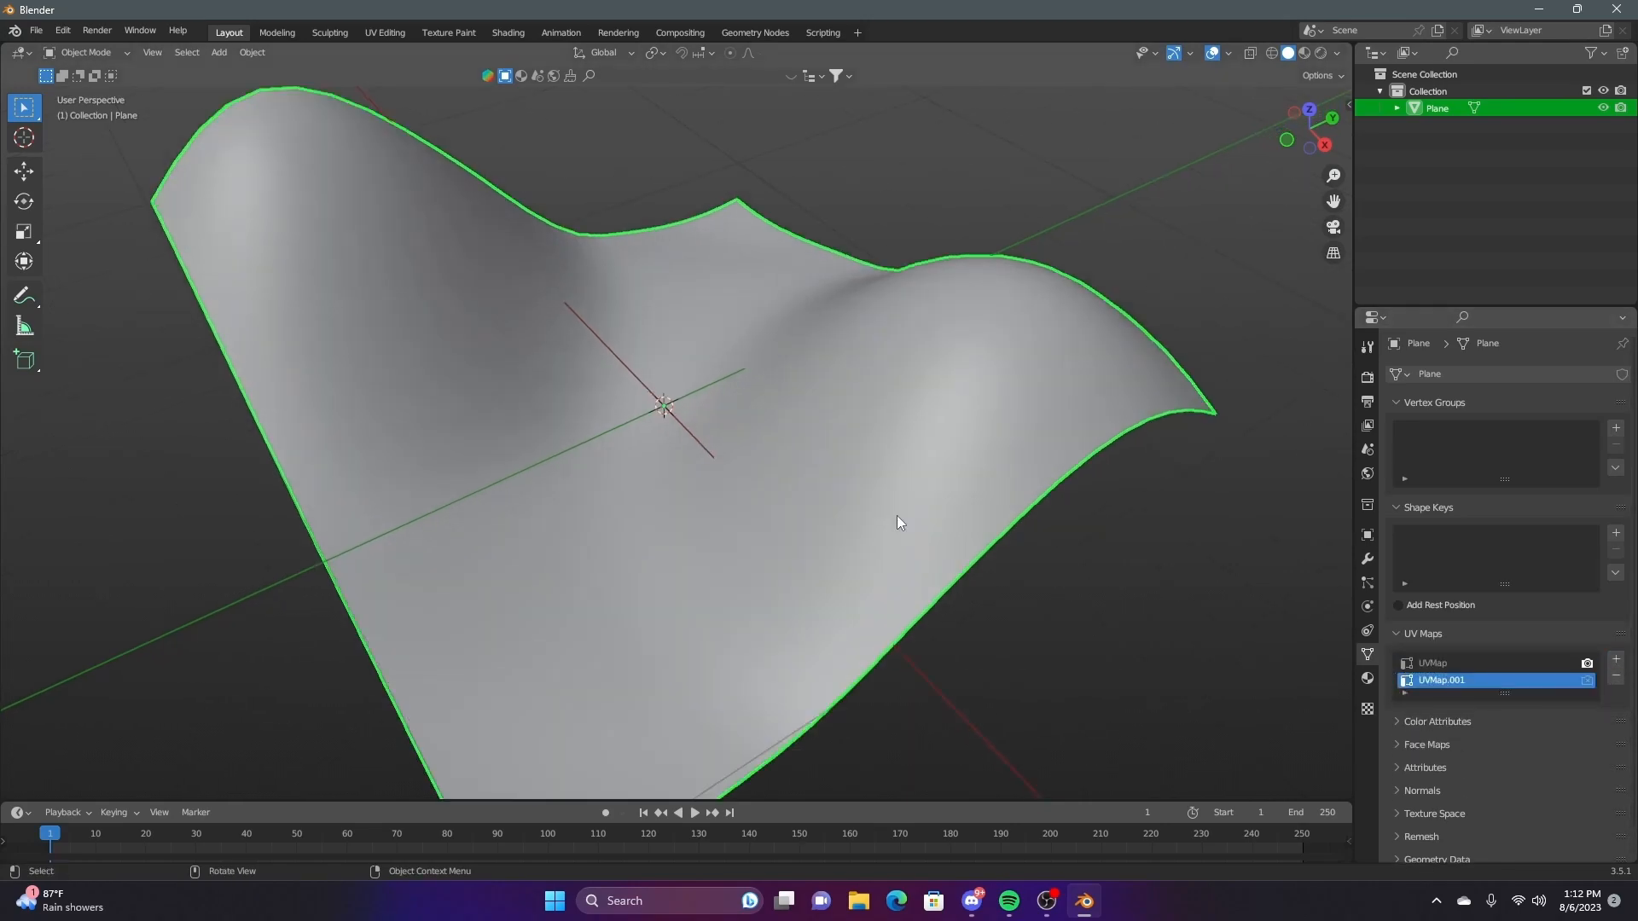
key("Tab")
key("u")
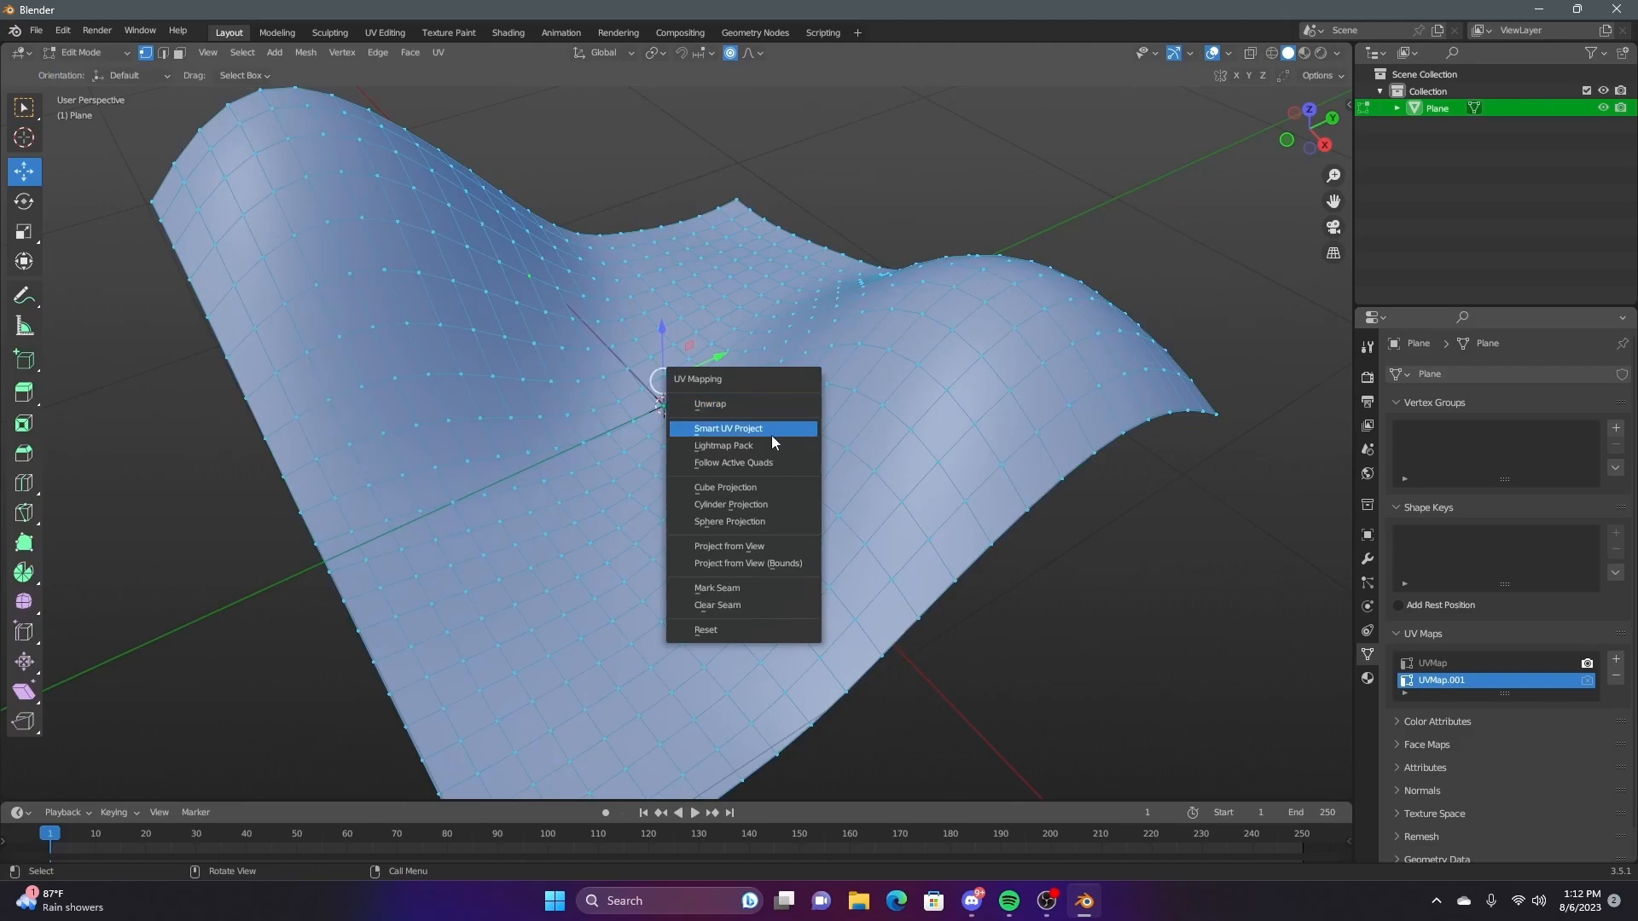
left_click(772, 432)
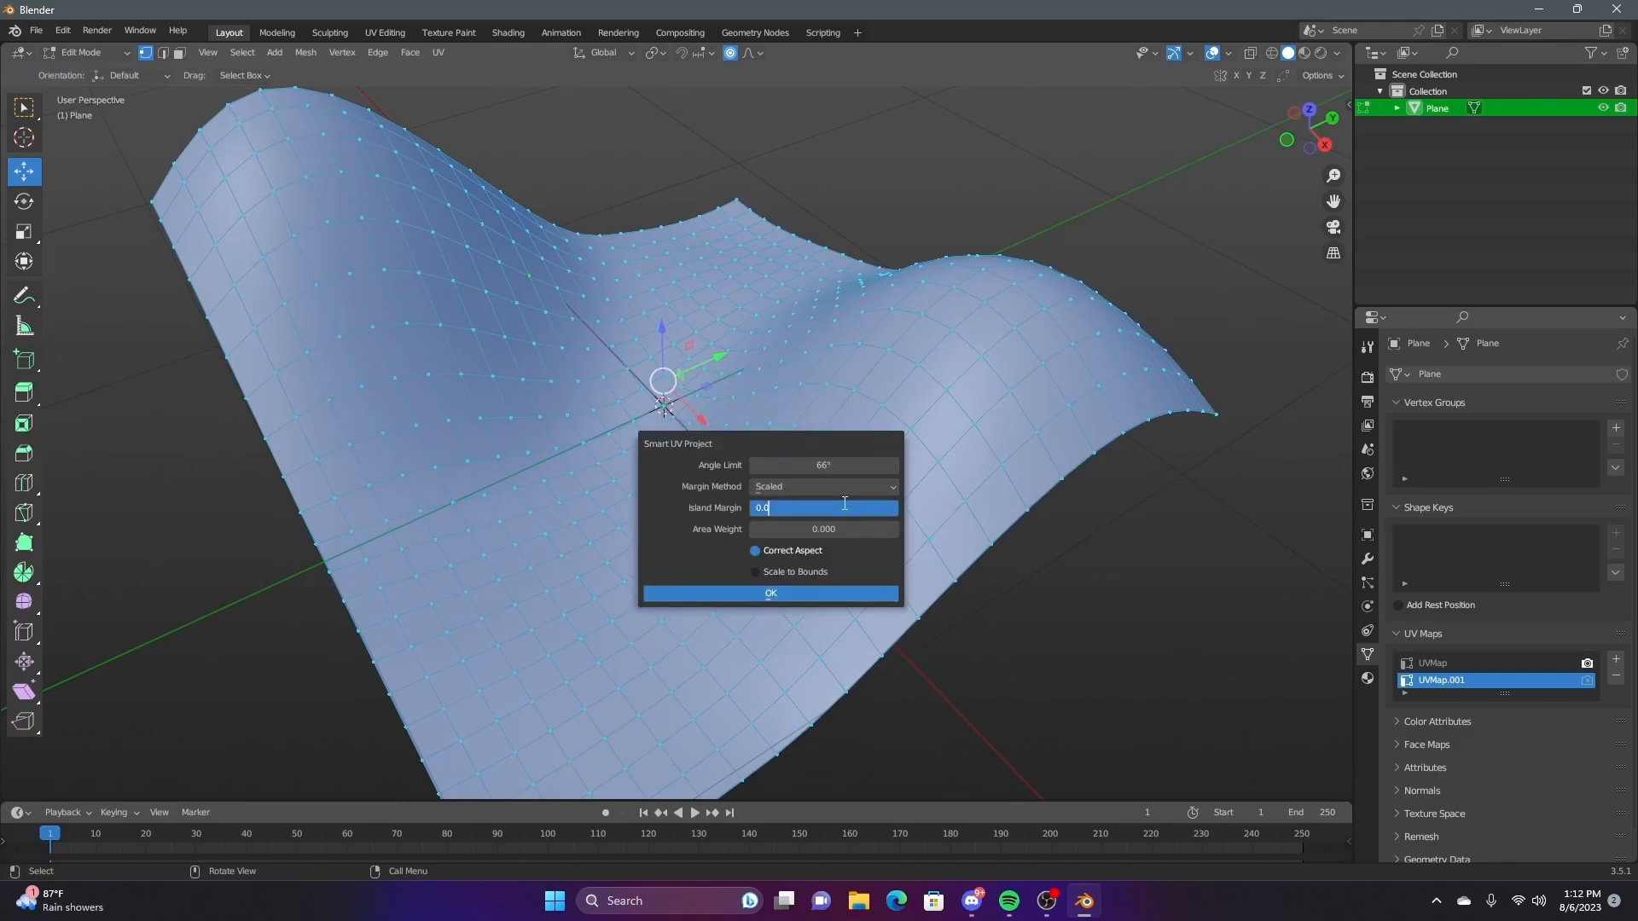
left_click(713, 595)
Examine the Smart UV Project layout in the UV Editing workspace and return to the Layout workspace
left_click(378, 52)
left_click(376, 33)
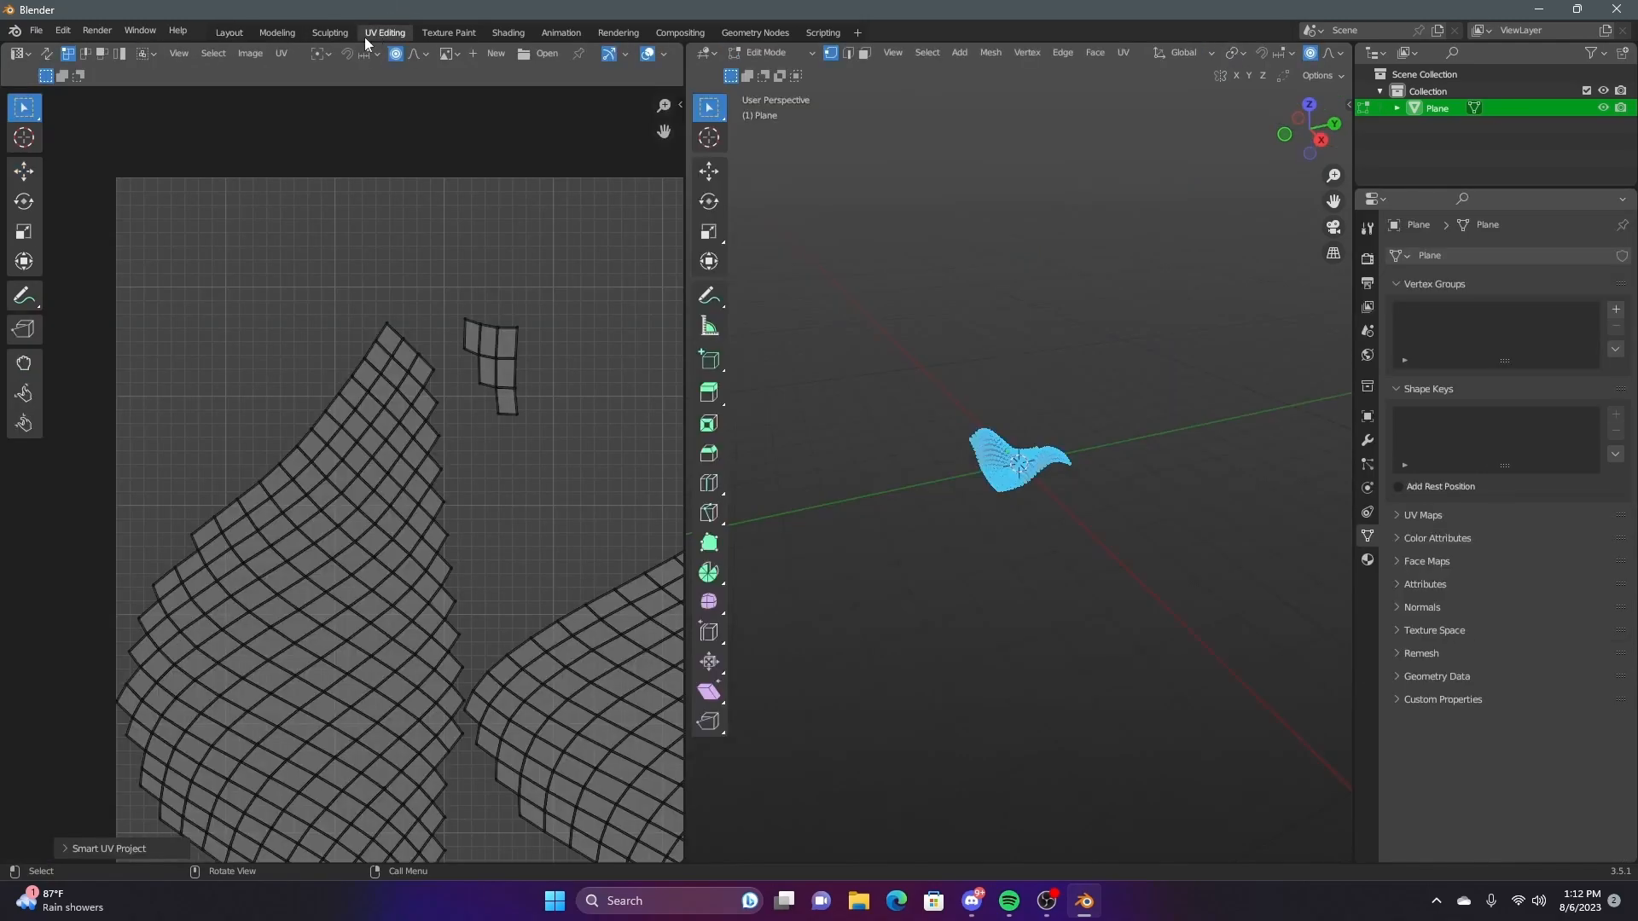
scroll(280, 379, "down", 4)
scroll(280, 379, "up", 5)
left_click(230, 32)
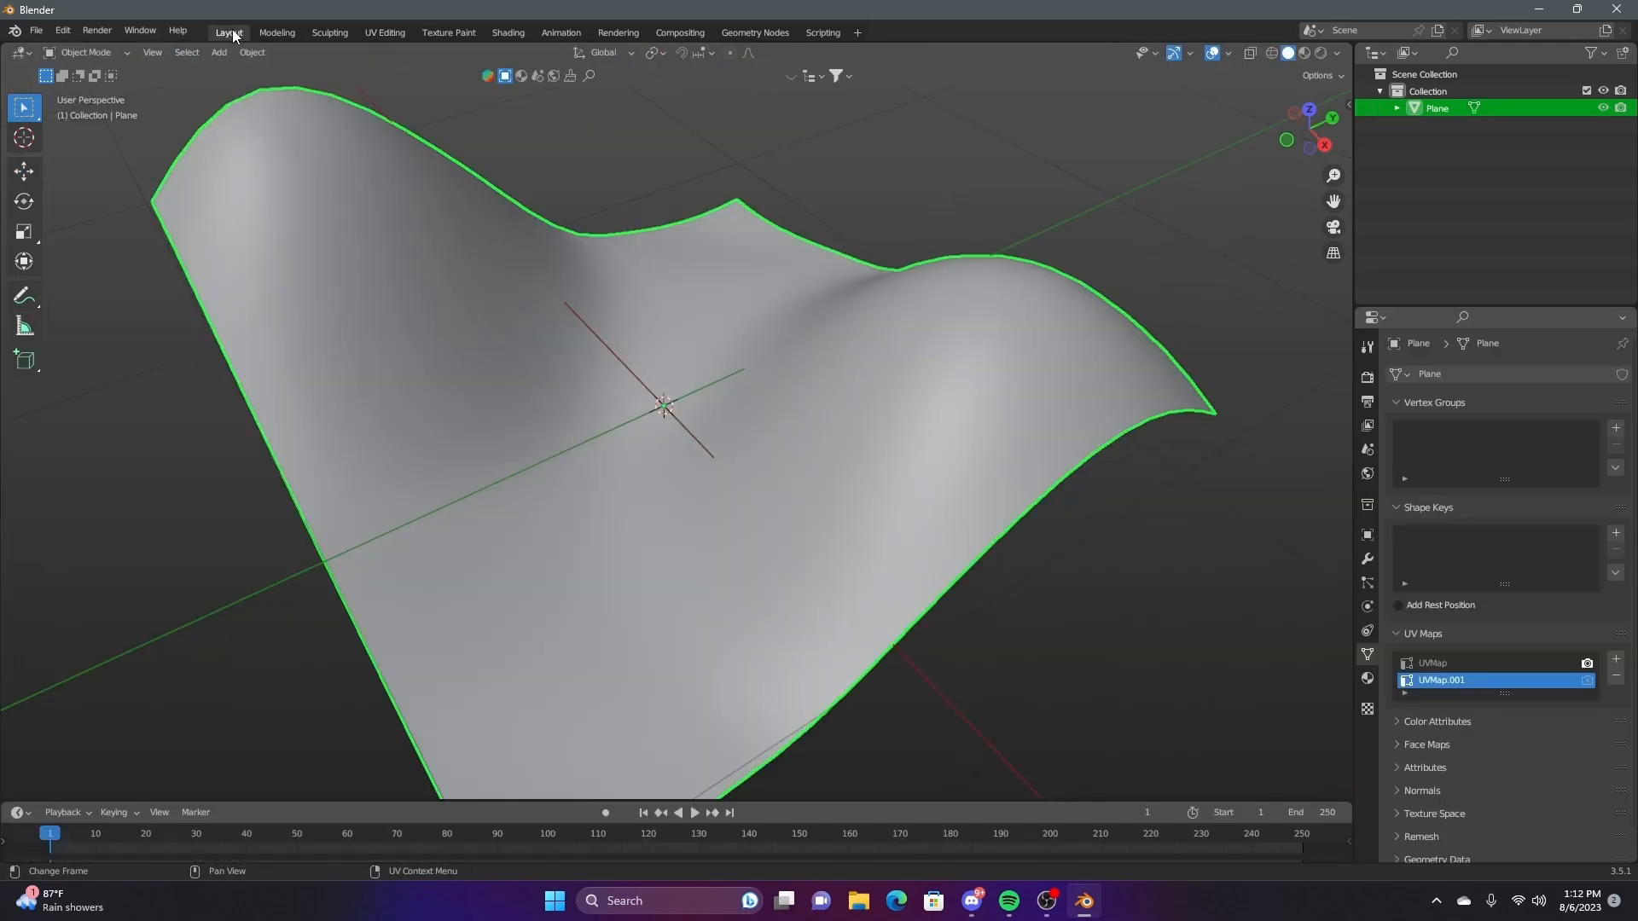
Remove the second UV map, UVMap.001, from the plane and rename the object to Terrain
left_click(1614, 680)
middle_click_drag(694, 384, 1462, 109)
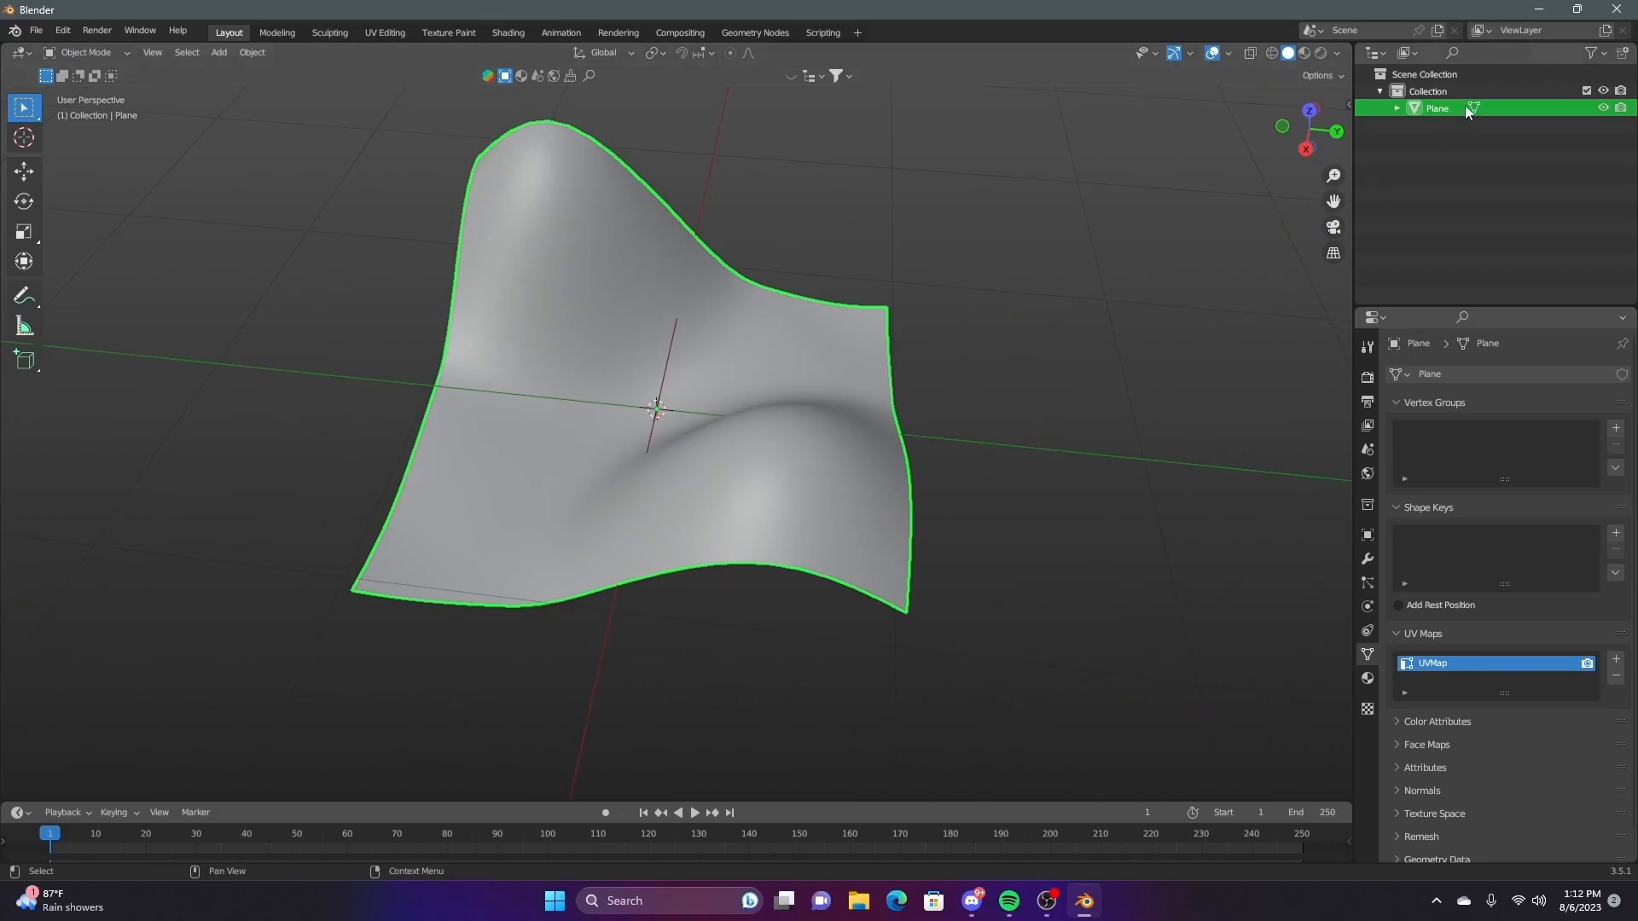
middle_click_drag(426, 484, 512, 455)
key("F2")
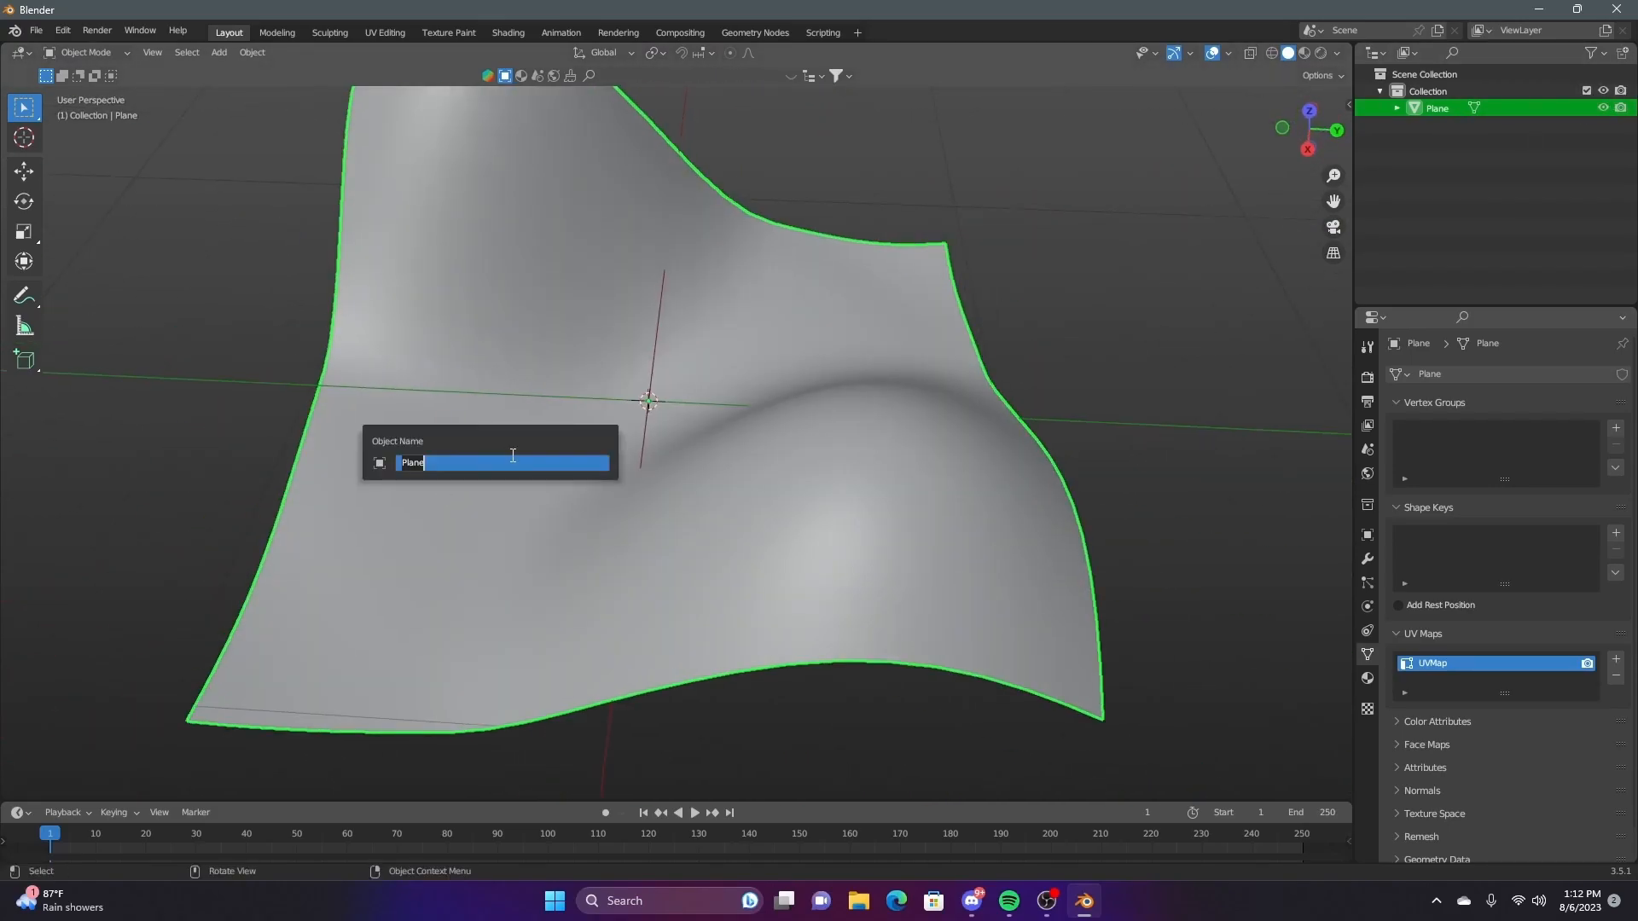
type("Terrain")
key("Return")
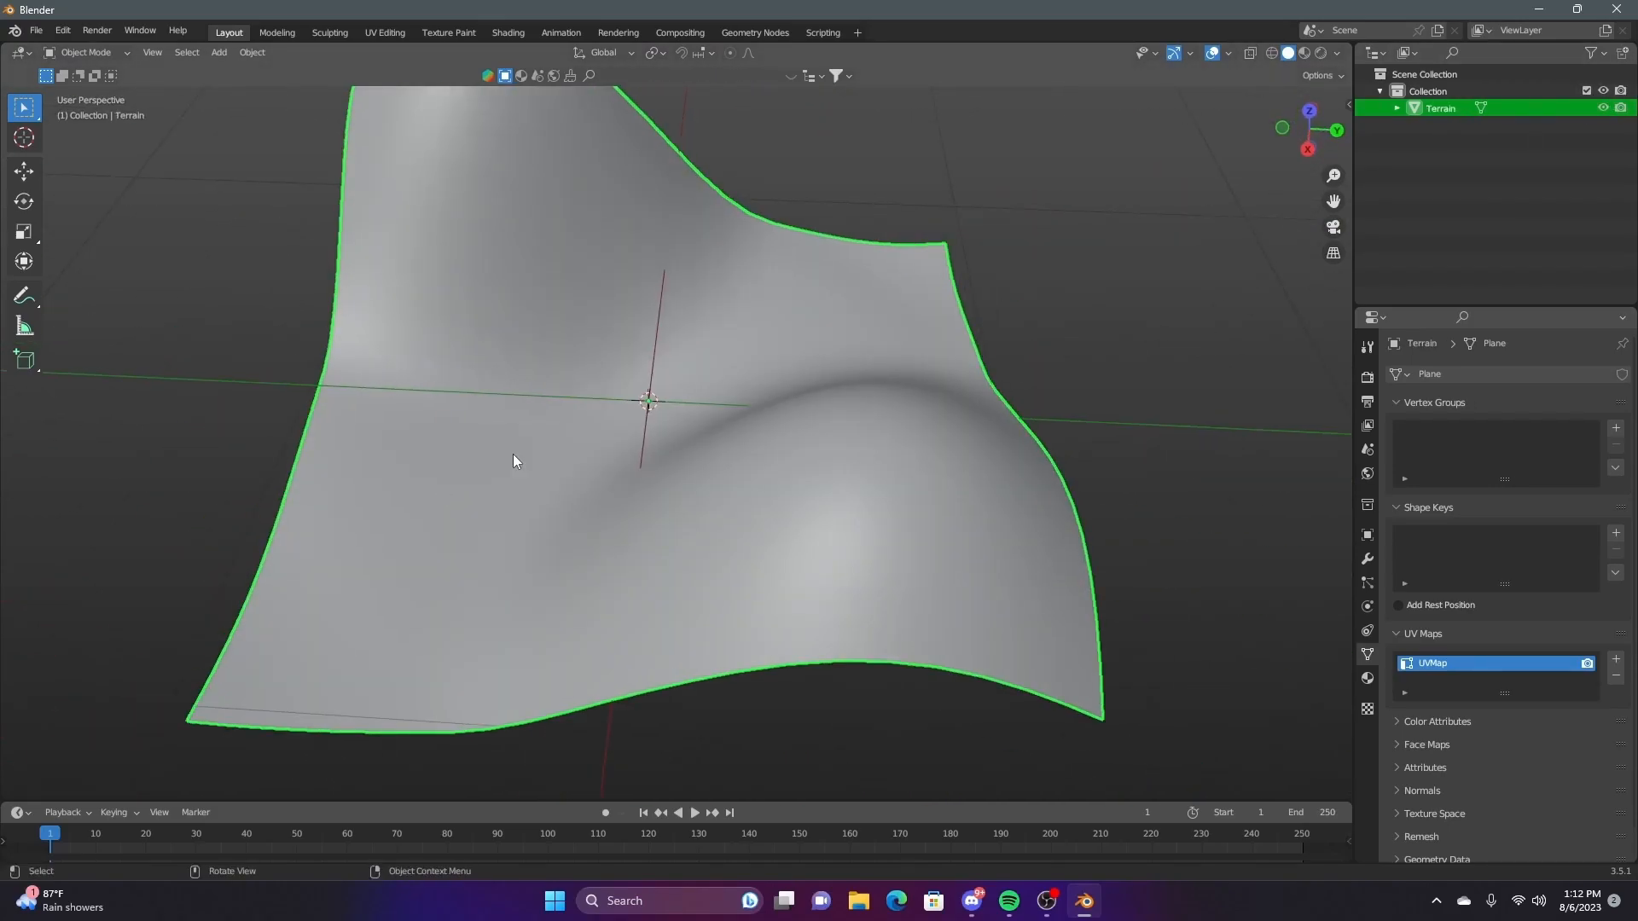
Export the terrain to the Desktop as an FBX file named TerrainVideoStuff
left_click(1366, 679)
middle_click_drag(642, 304, 522, 349)
left_click(33, 33)
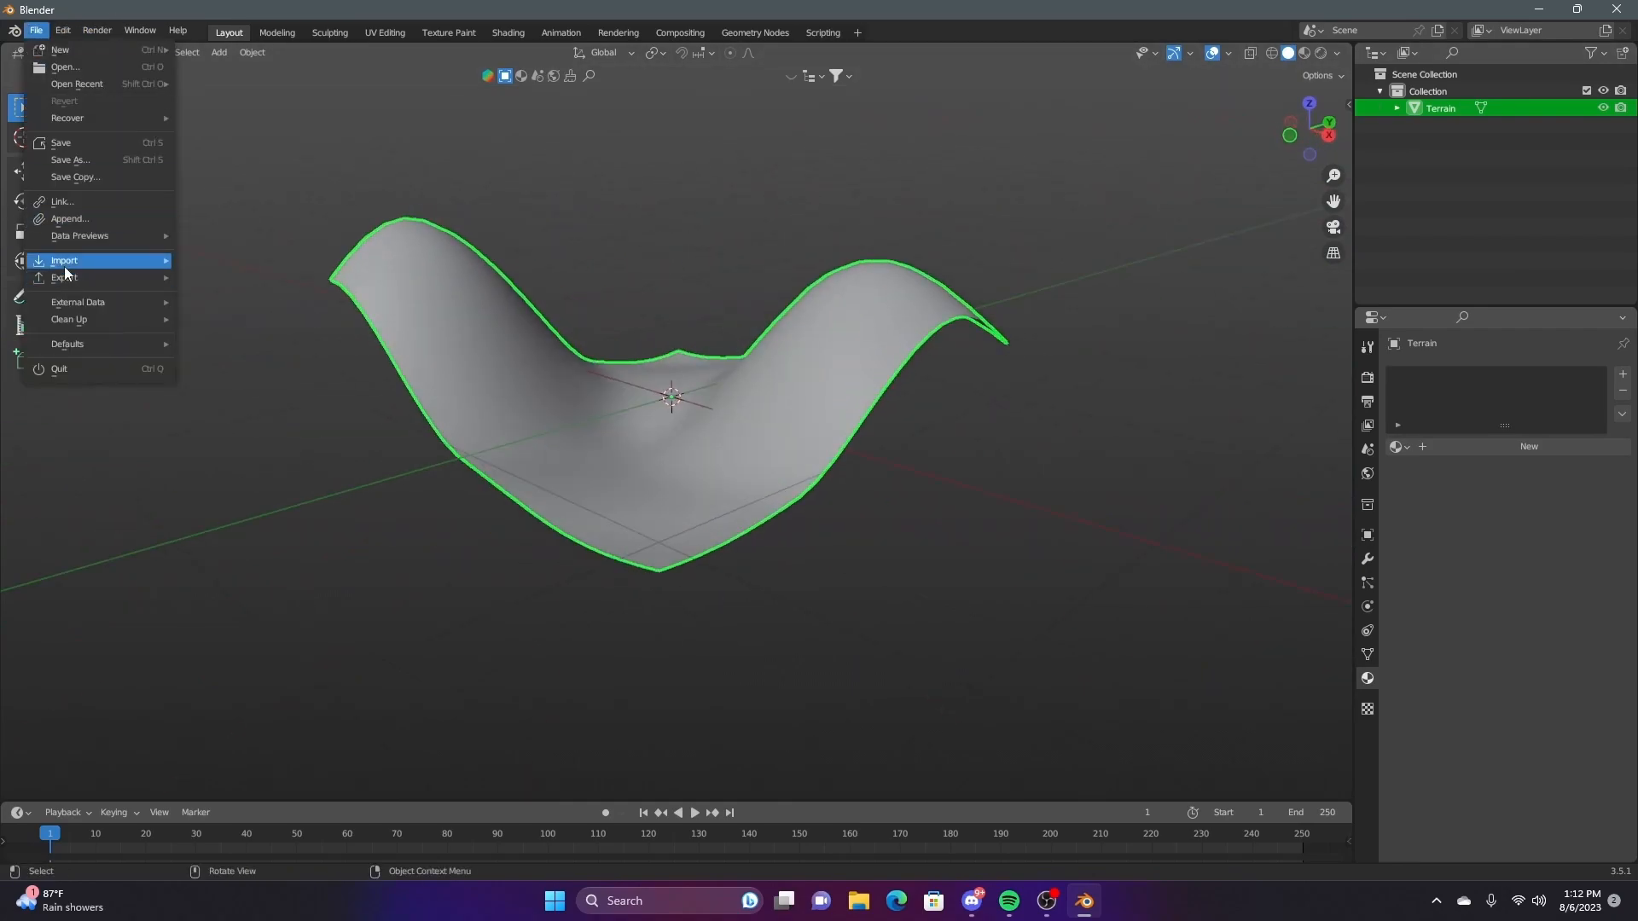
mouse_move(64, 277)
left_click(243, 426)
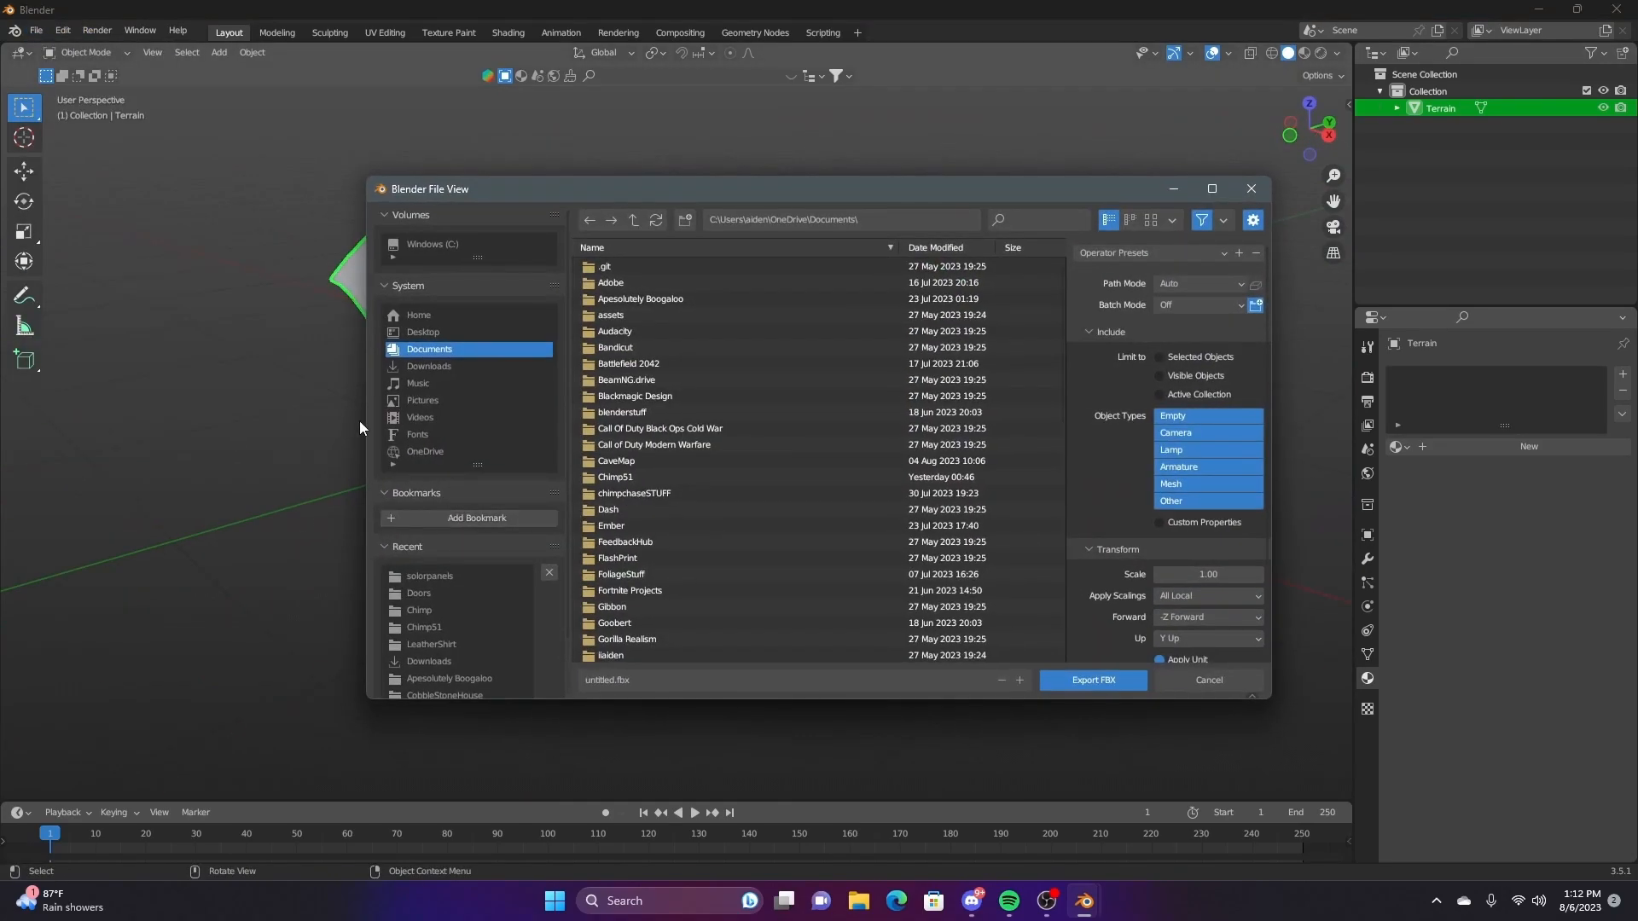
left_click(442, 332)
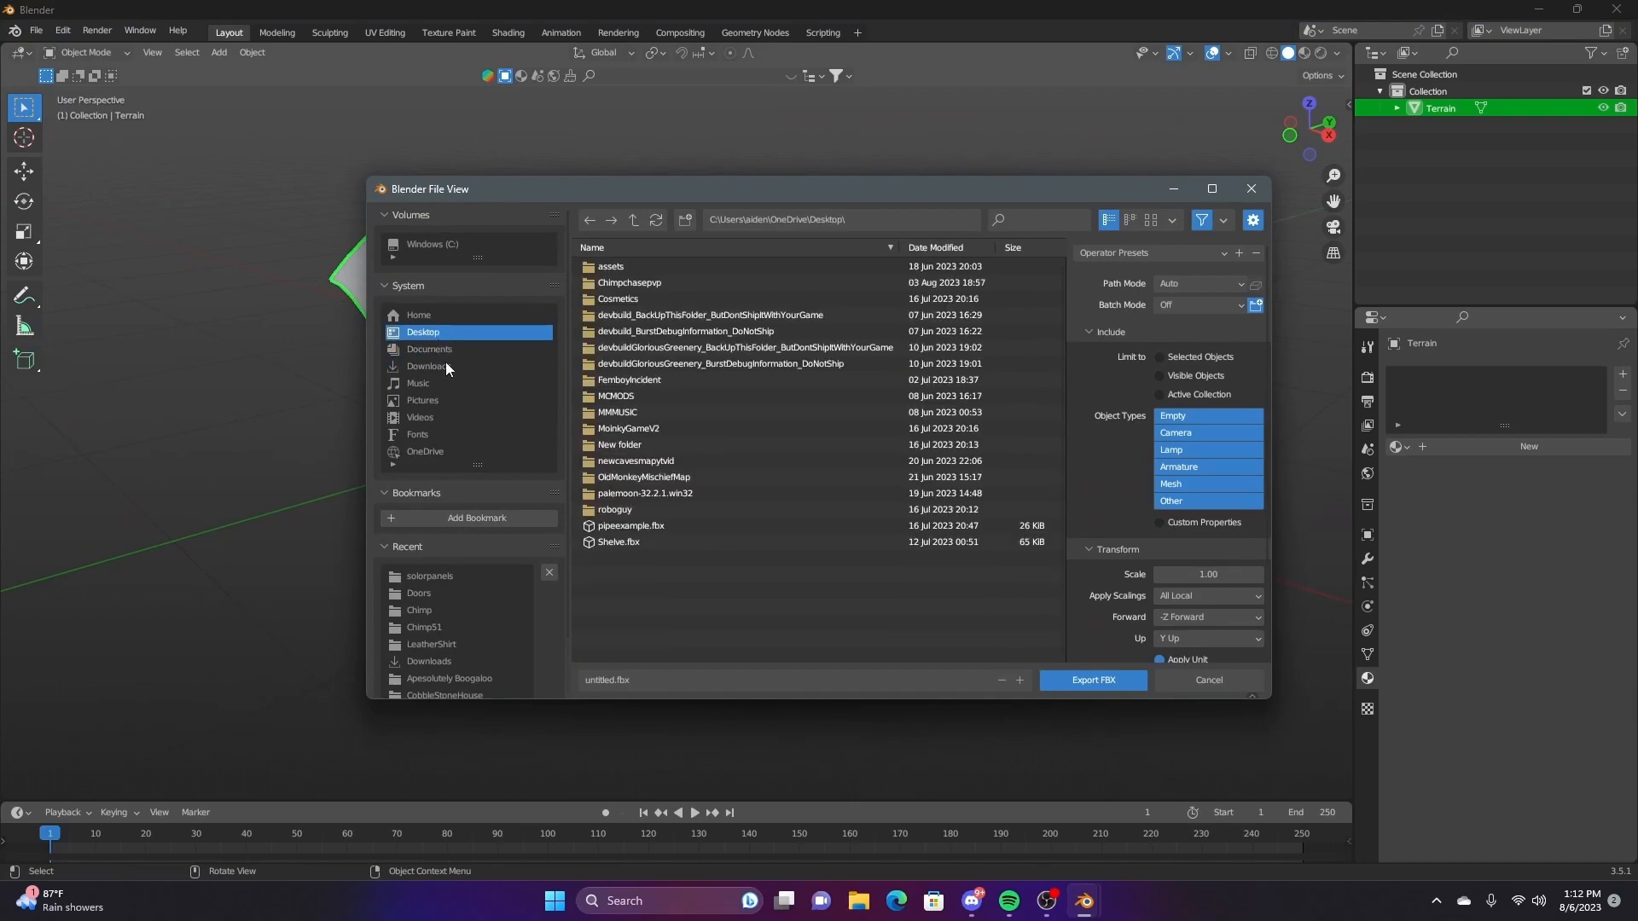
left_click(733, 680)
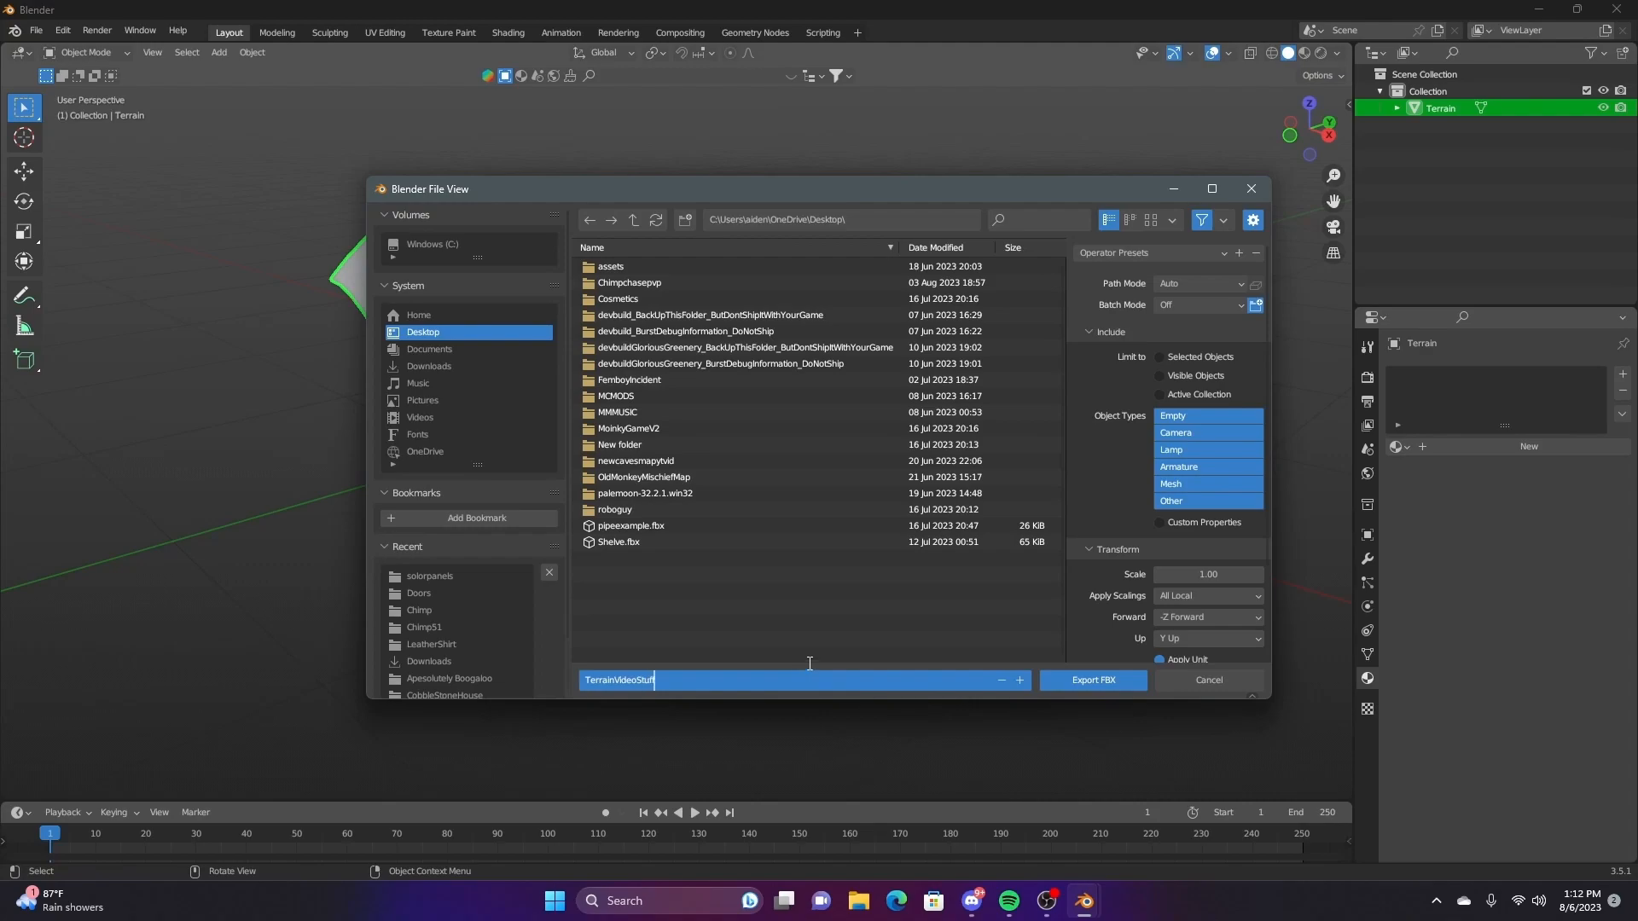
key("Return")
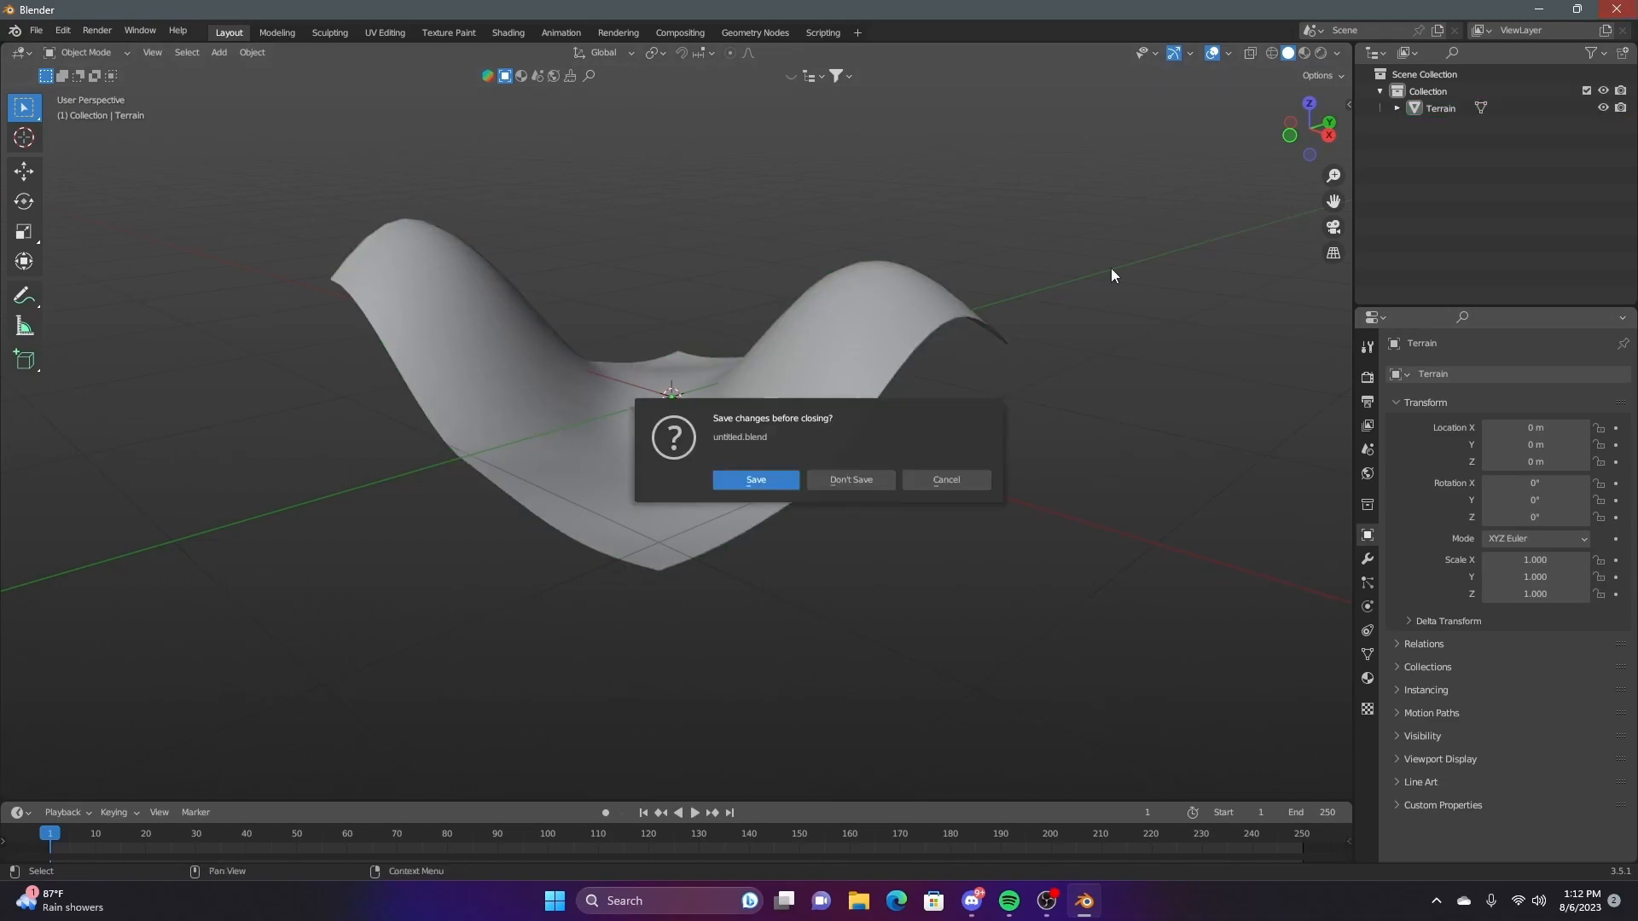
Close Blender without saving, minimise the OBS window and launch Unity Hub from a Windows search for "unity"
left_click(835, 486)
left_click(1556, 10)
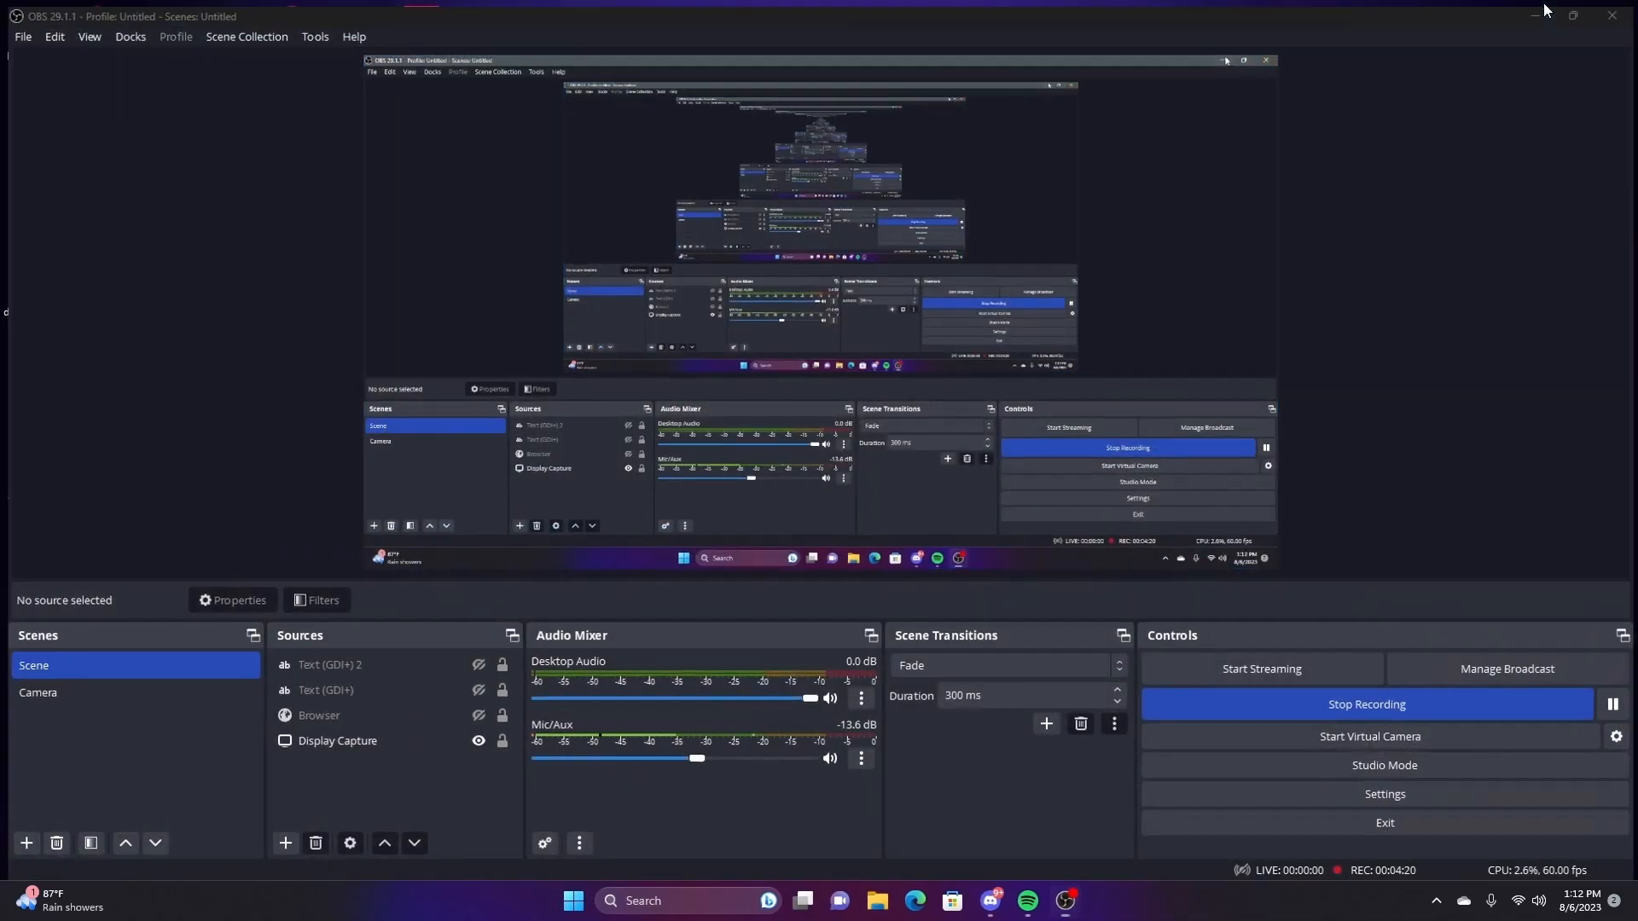
left_click(664, 901)
type("u")
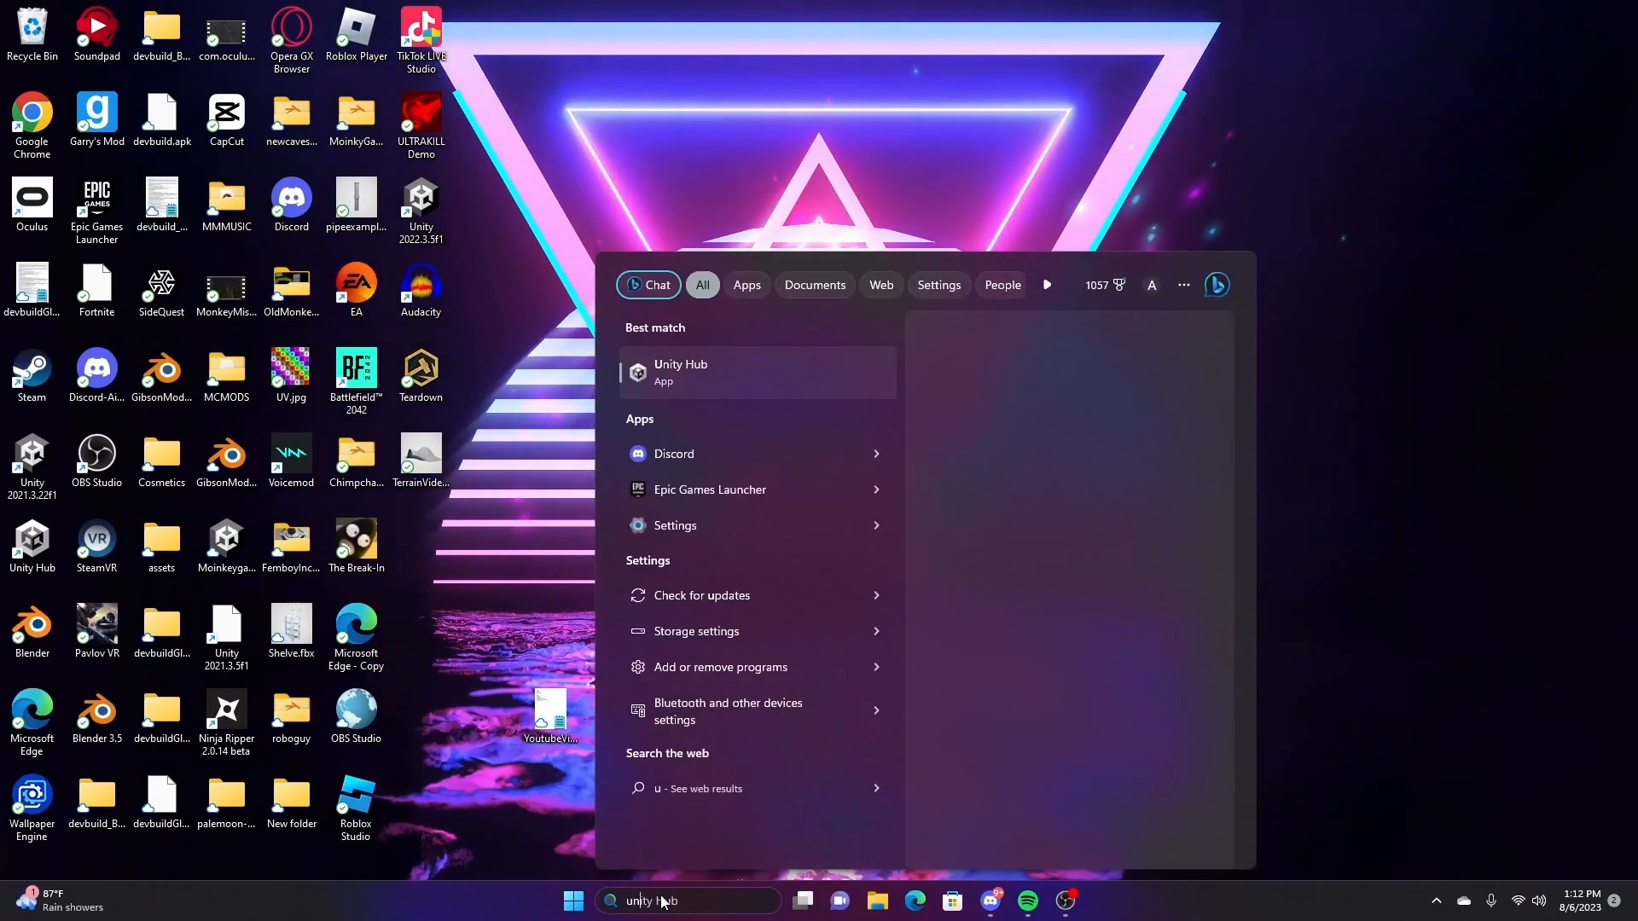
type("nity")
key("Return")
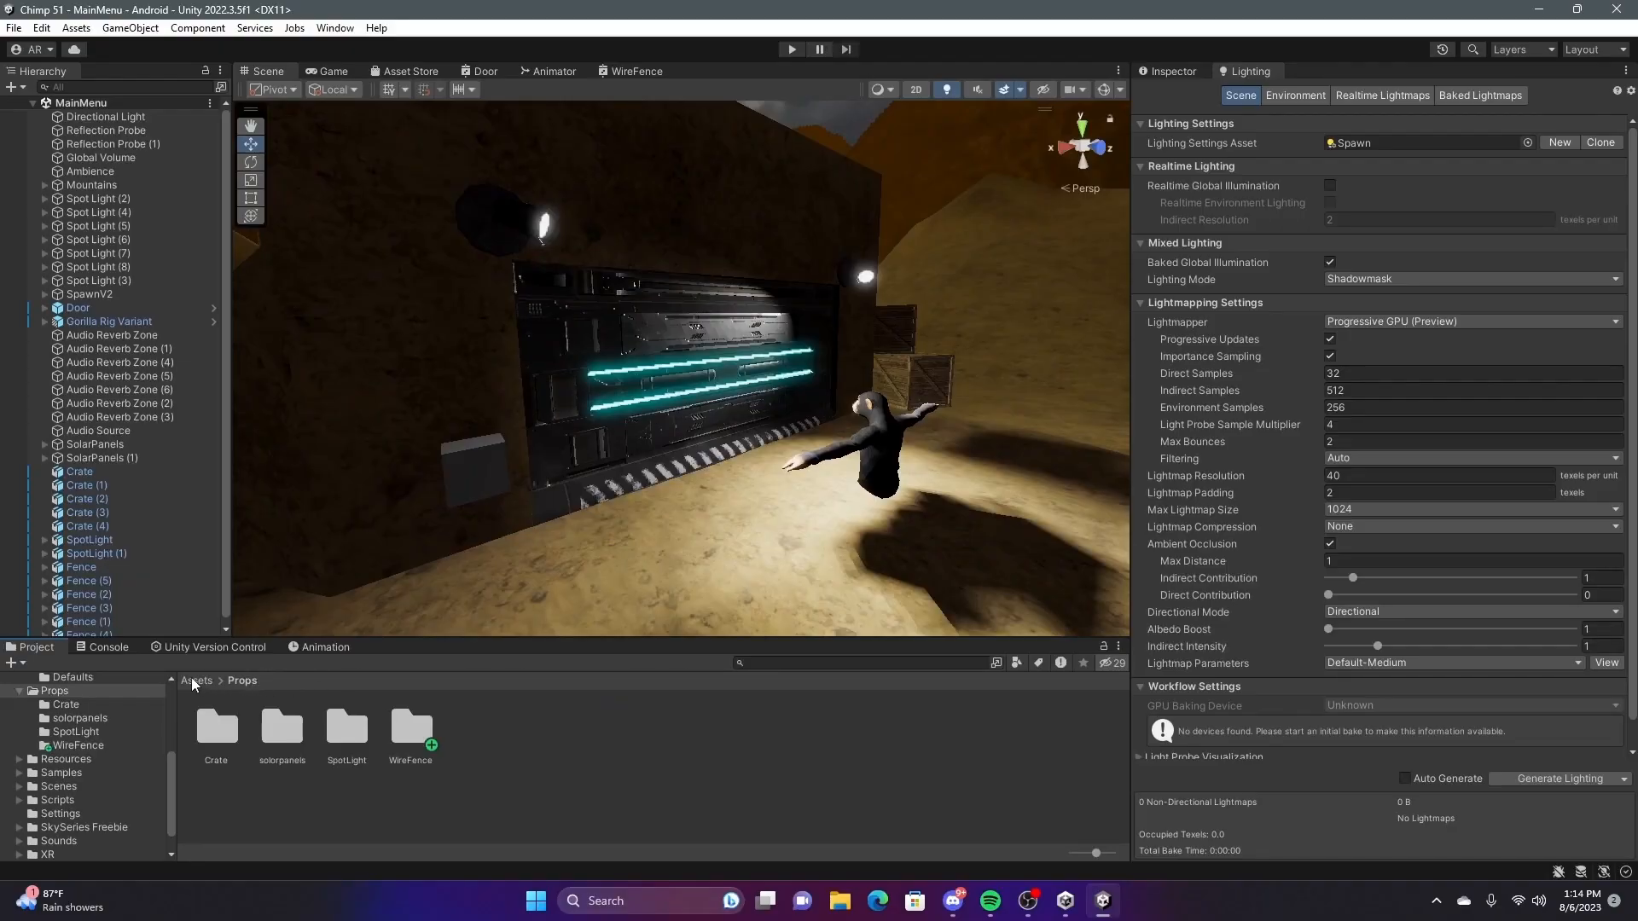
Open the Test scene from the project's Assets/Scenes folder
left_click(191, 679)
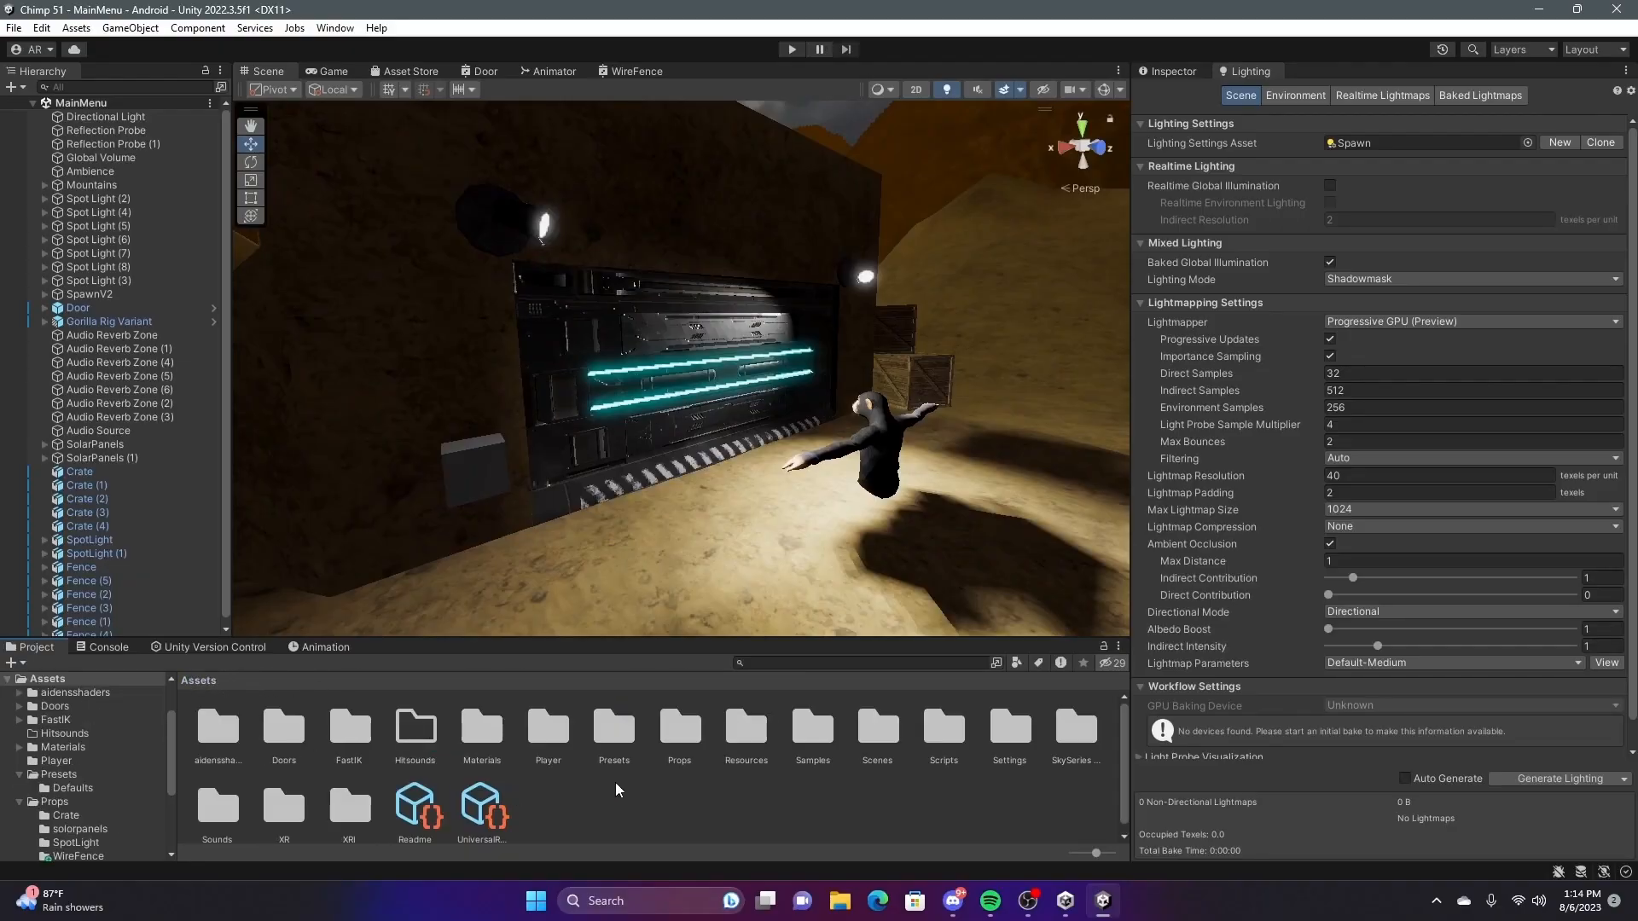
double_click(892, 735)
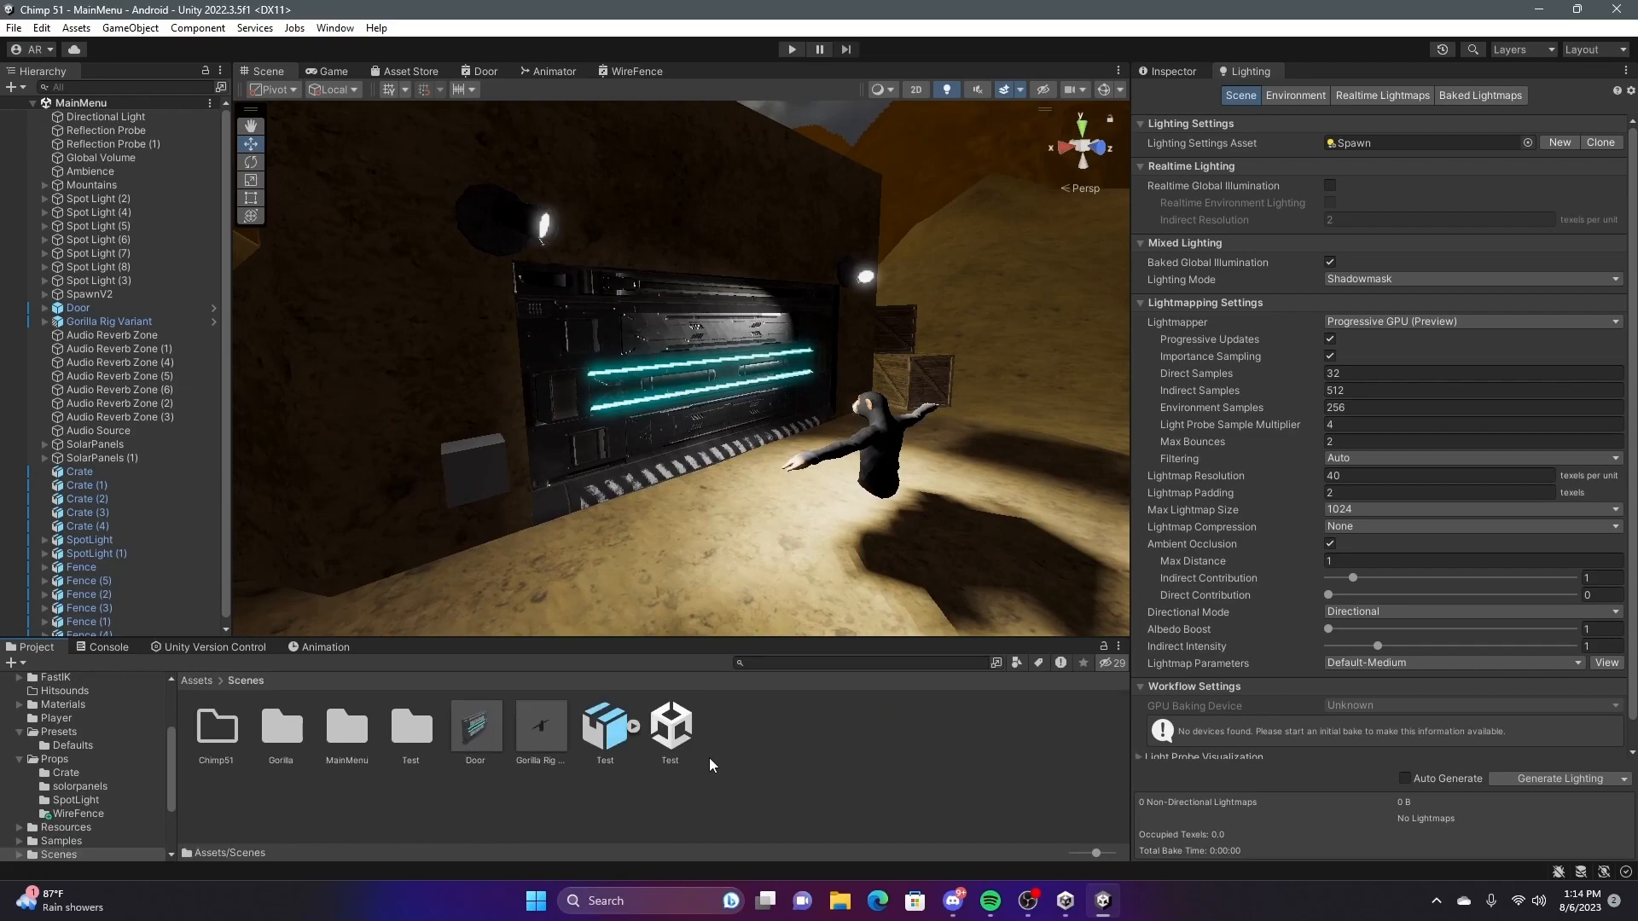
double_click(670, 727)
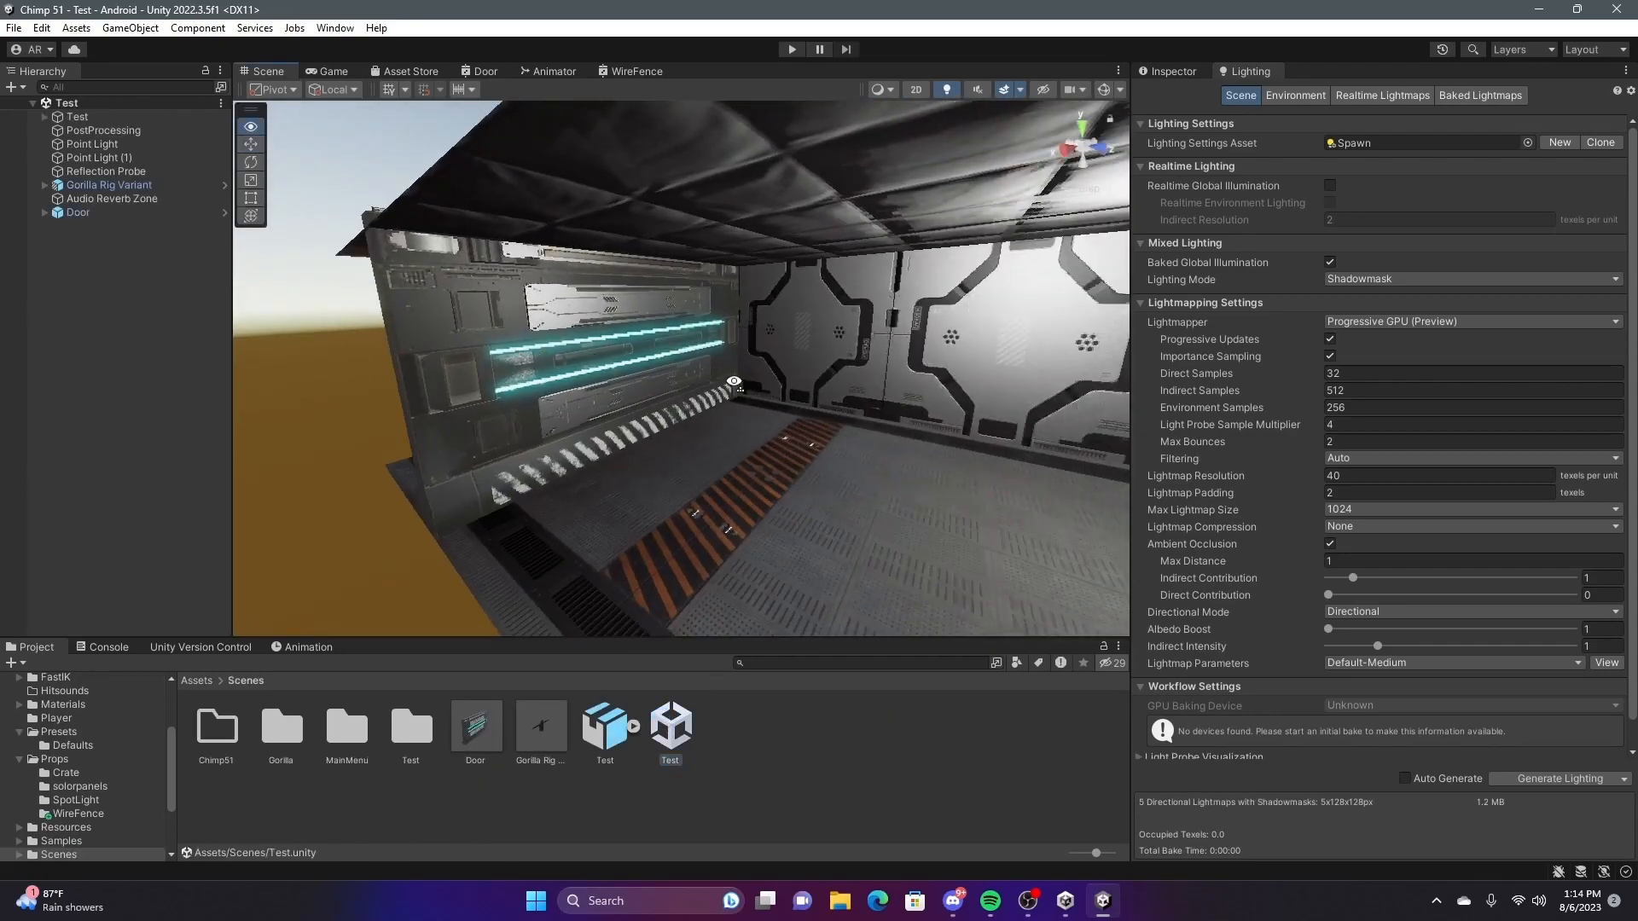
Import TerrainVideoStuff.fbx from the Desktop into the Scenes folder and add the model to the Test scene
key("super+e")
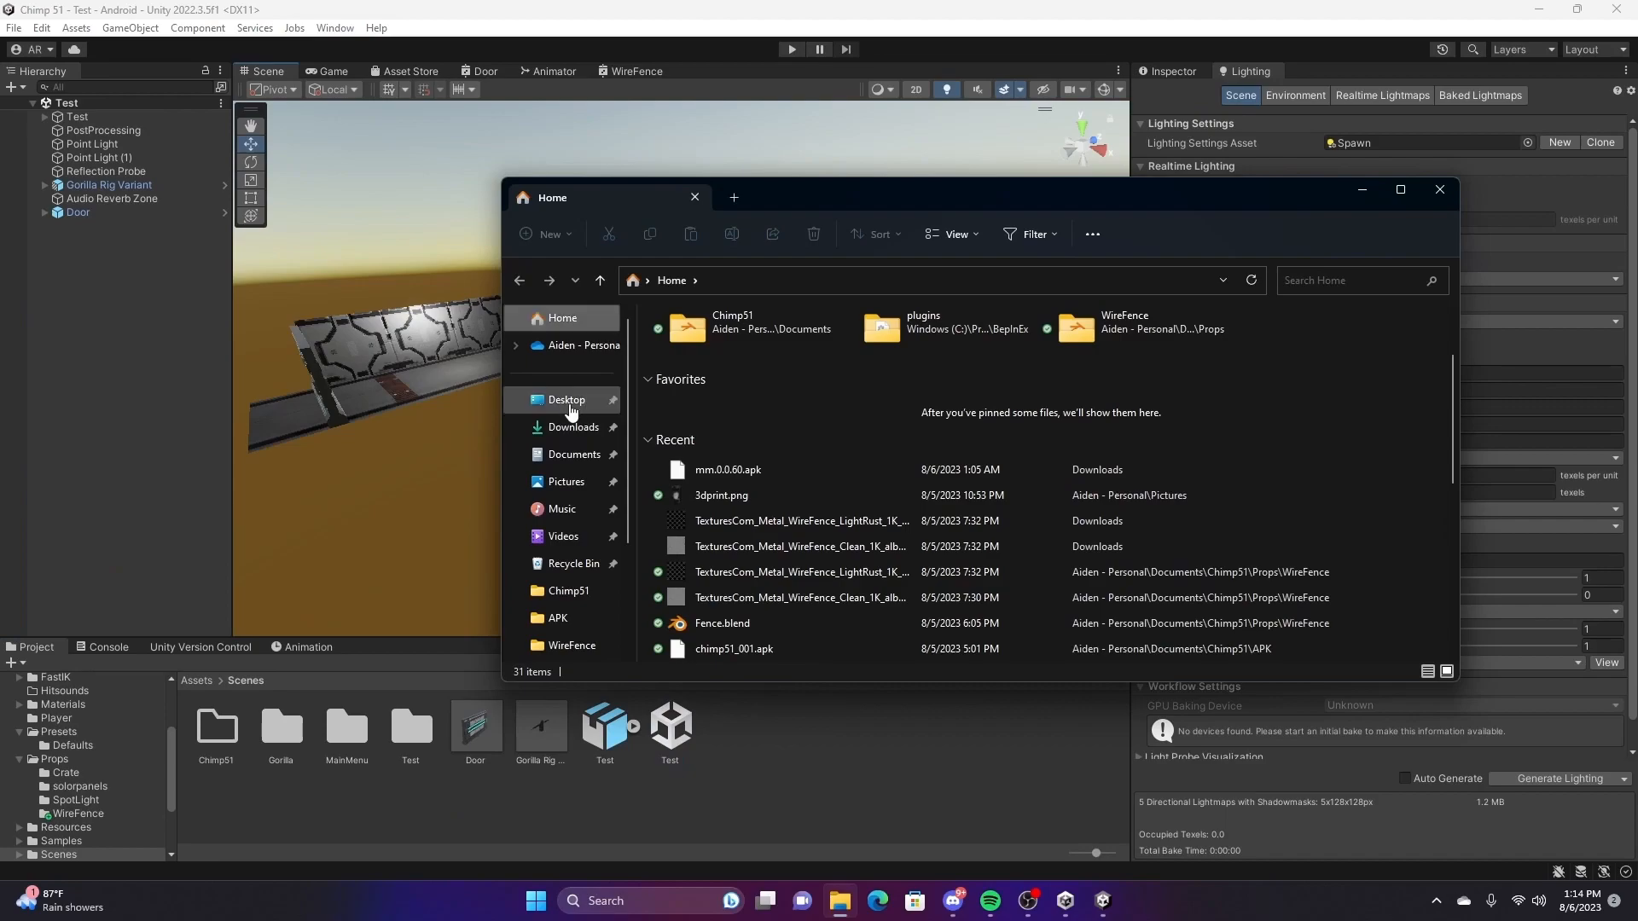
scroll(730, 441, "down", 13)
left_click_drag(729, 520, 804, 763)
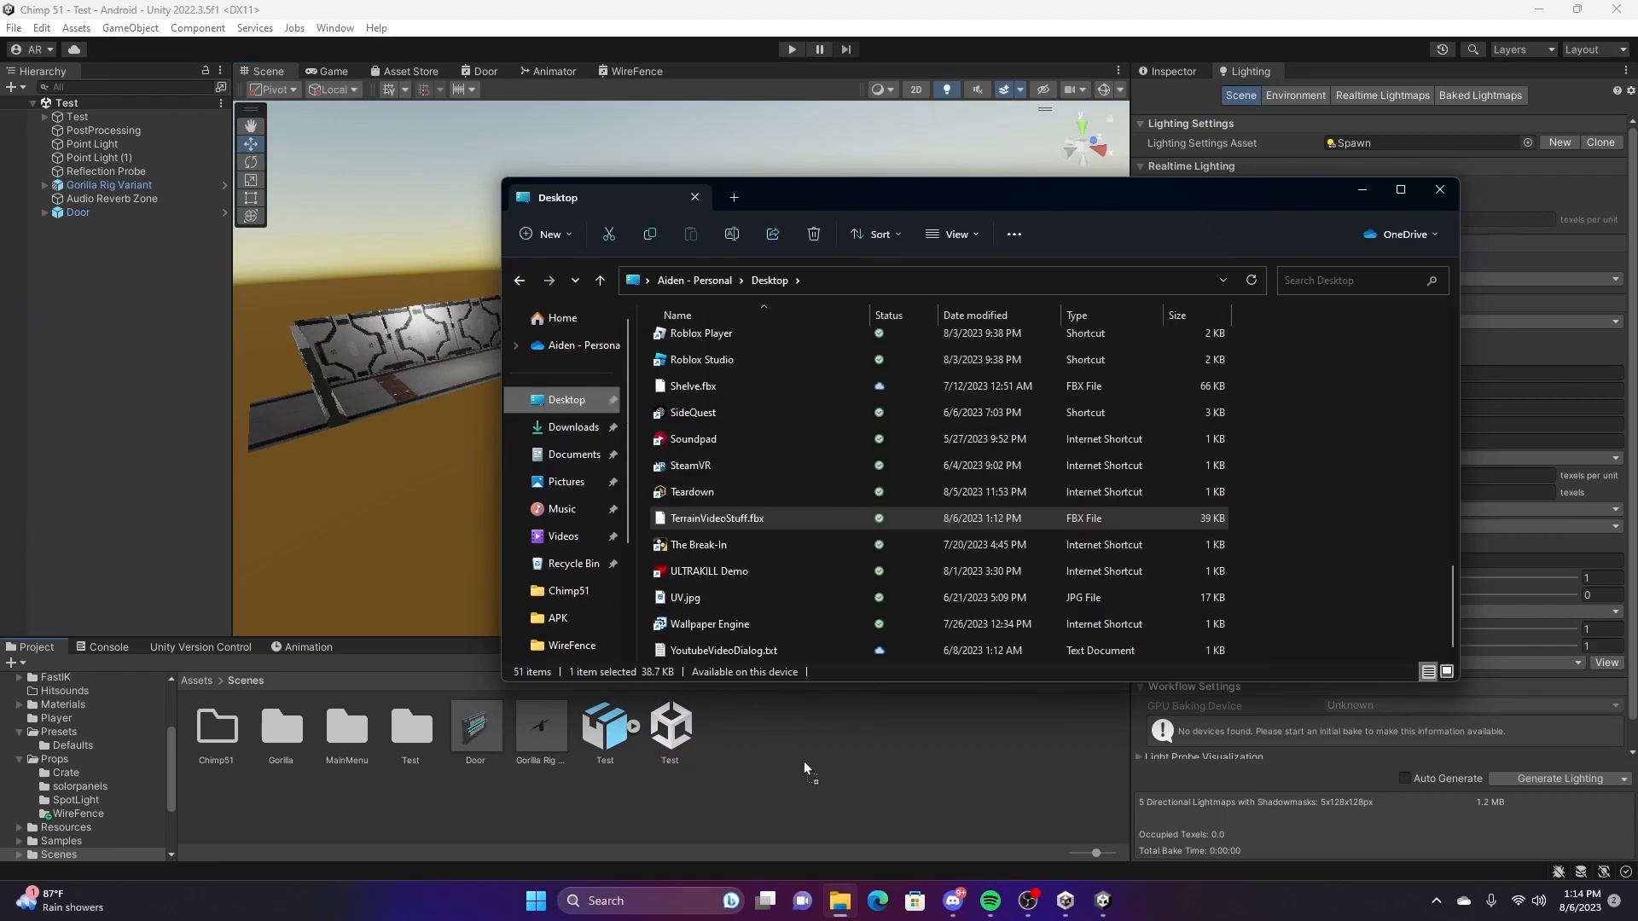
right_click_drag(293, 514, 110, 406)
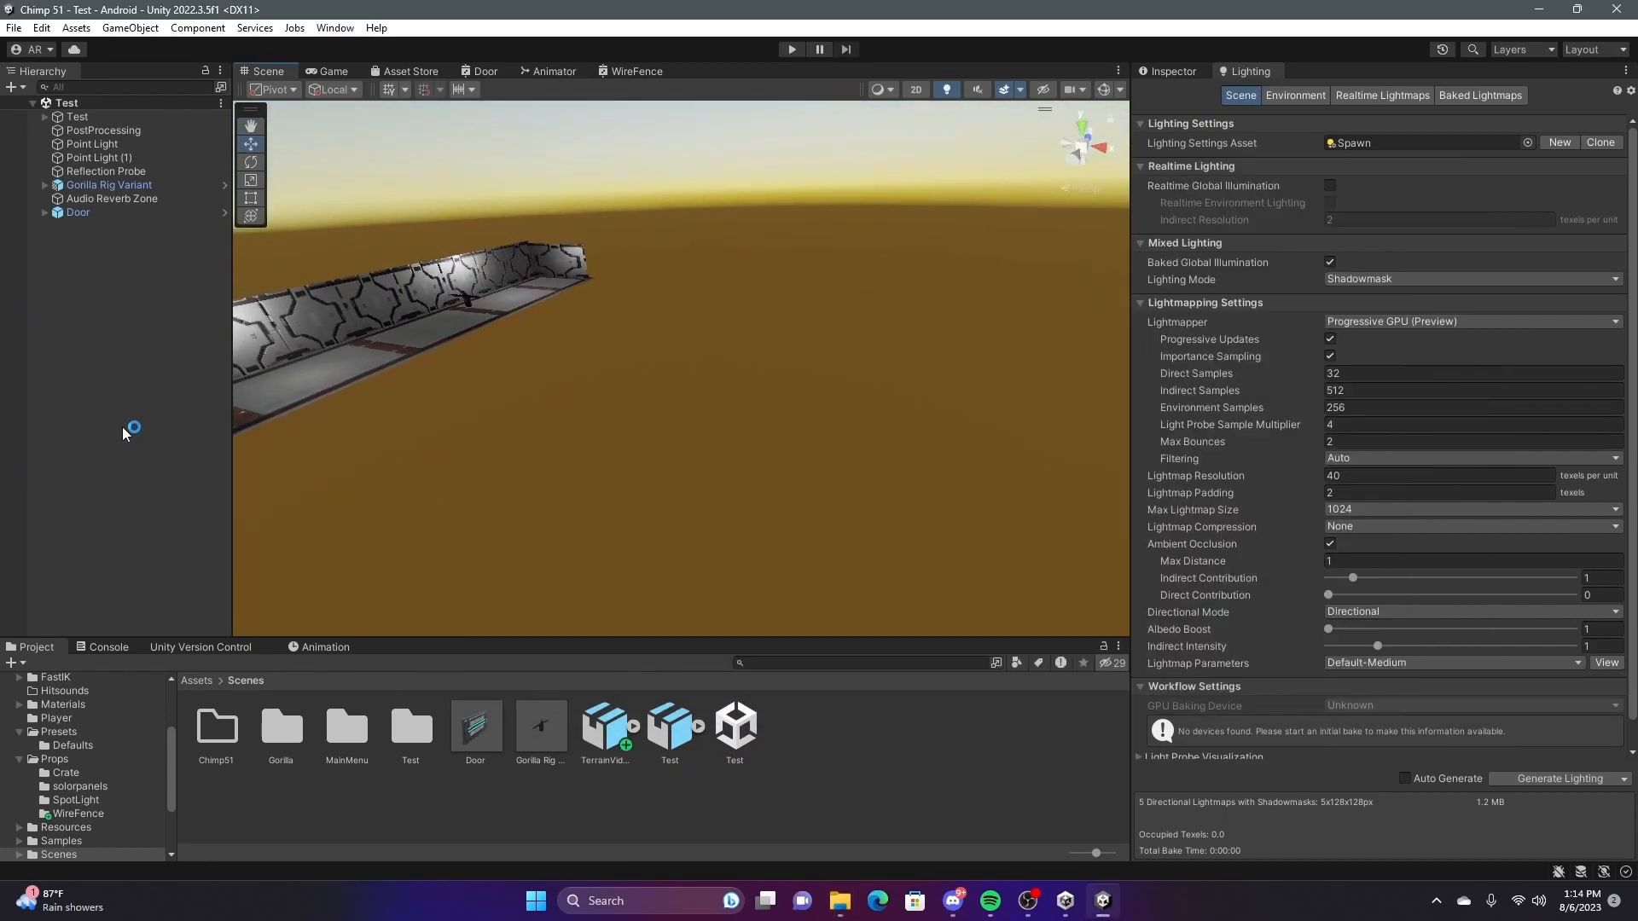
left_click_drag(129, 362, 129, 362)
key("f")
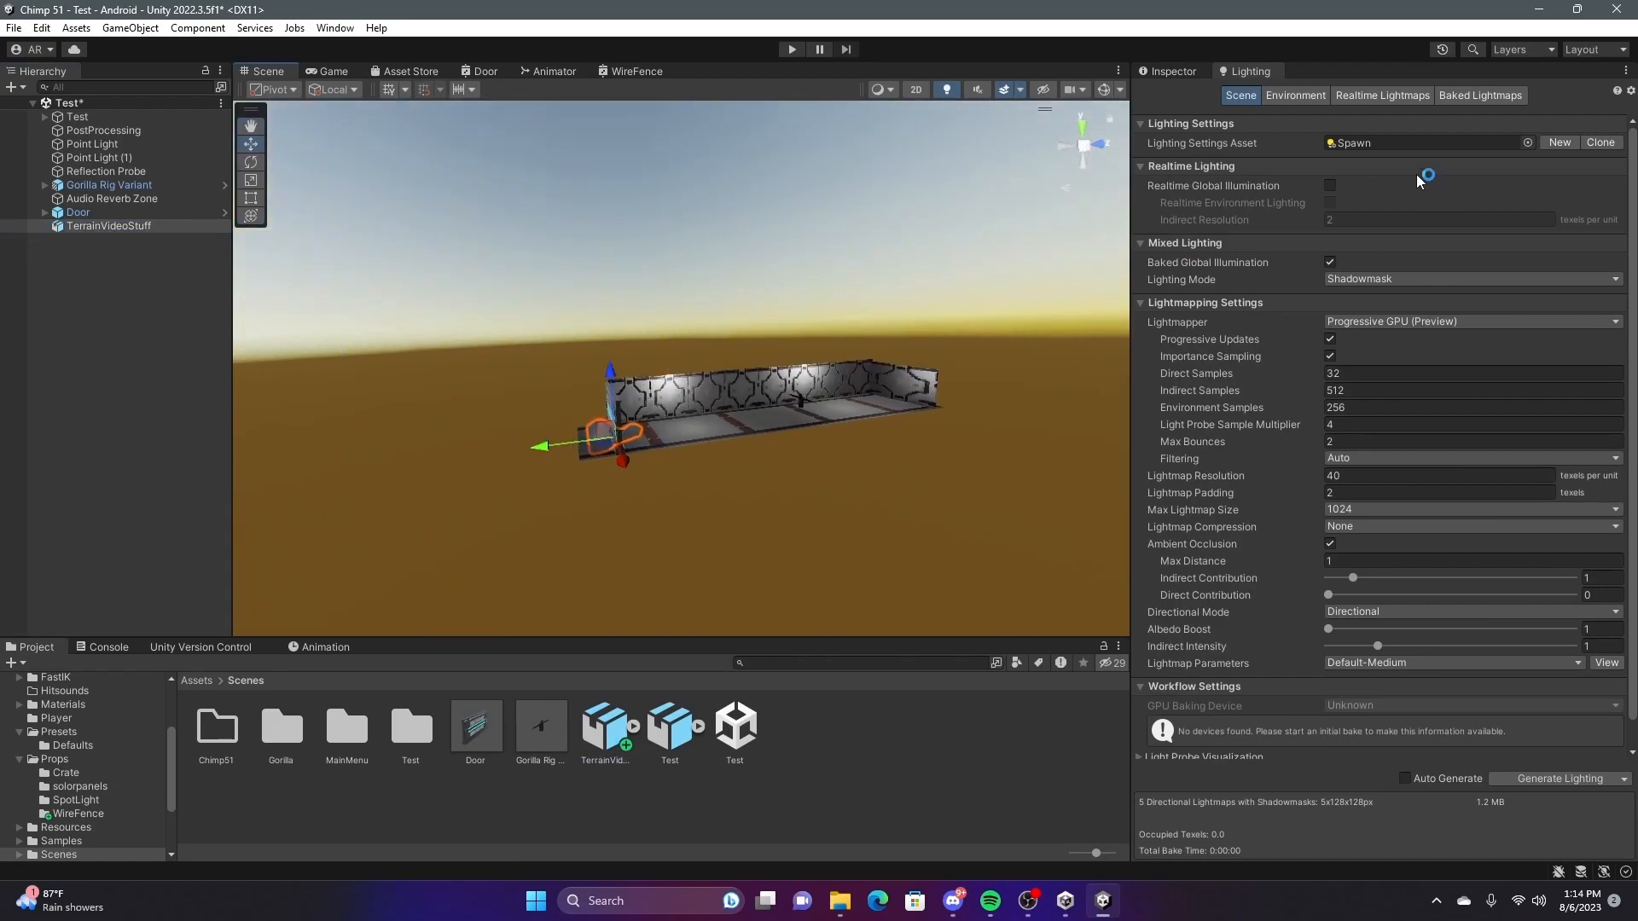
Scale the TerrainVideoStuff object up uniformly to about 1507 on all axes
left_click(1177, 71)
key("w")
right_click_drag(645, 355, 505, 429)
left_click(250, 186)
right_click_drag(871, 486, 664, 404)
key("s")
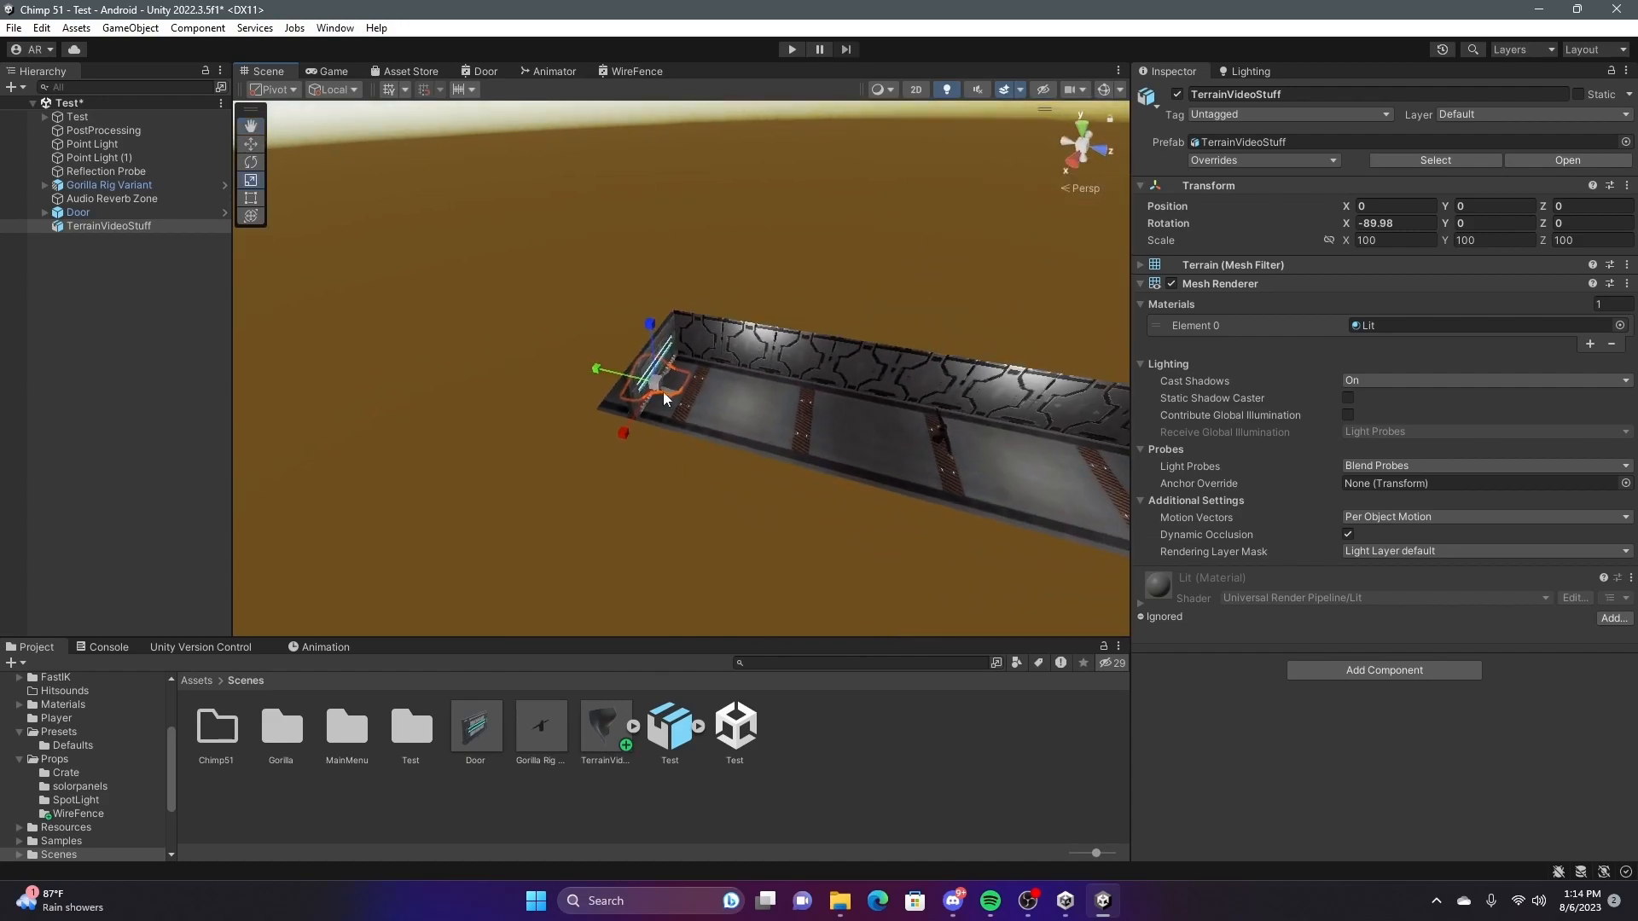
left_click_drag(654, 383, 462, 369)
Move the terrain away from the corridor to about X 11.86, Z -24.83
left_click(251, 146)
right_click_drag(938, 342, 873, 364)
key("s")
left_click_drag(874, 365, 518, 387)
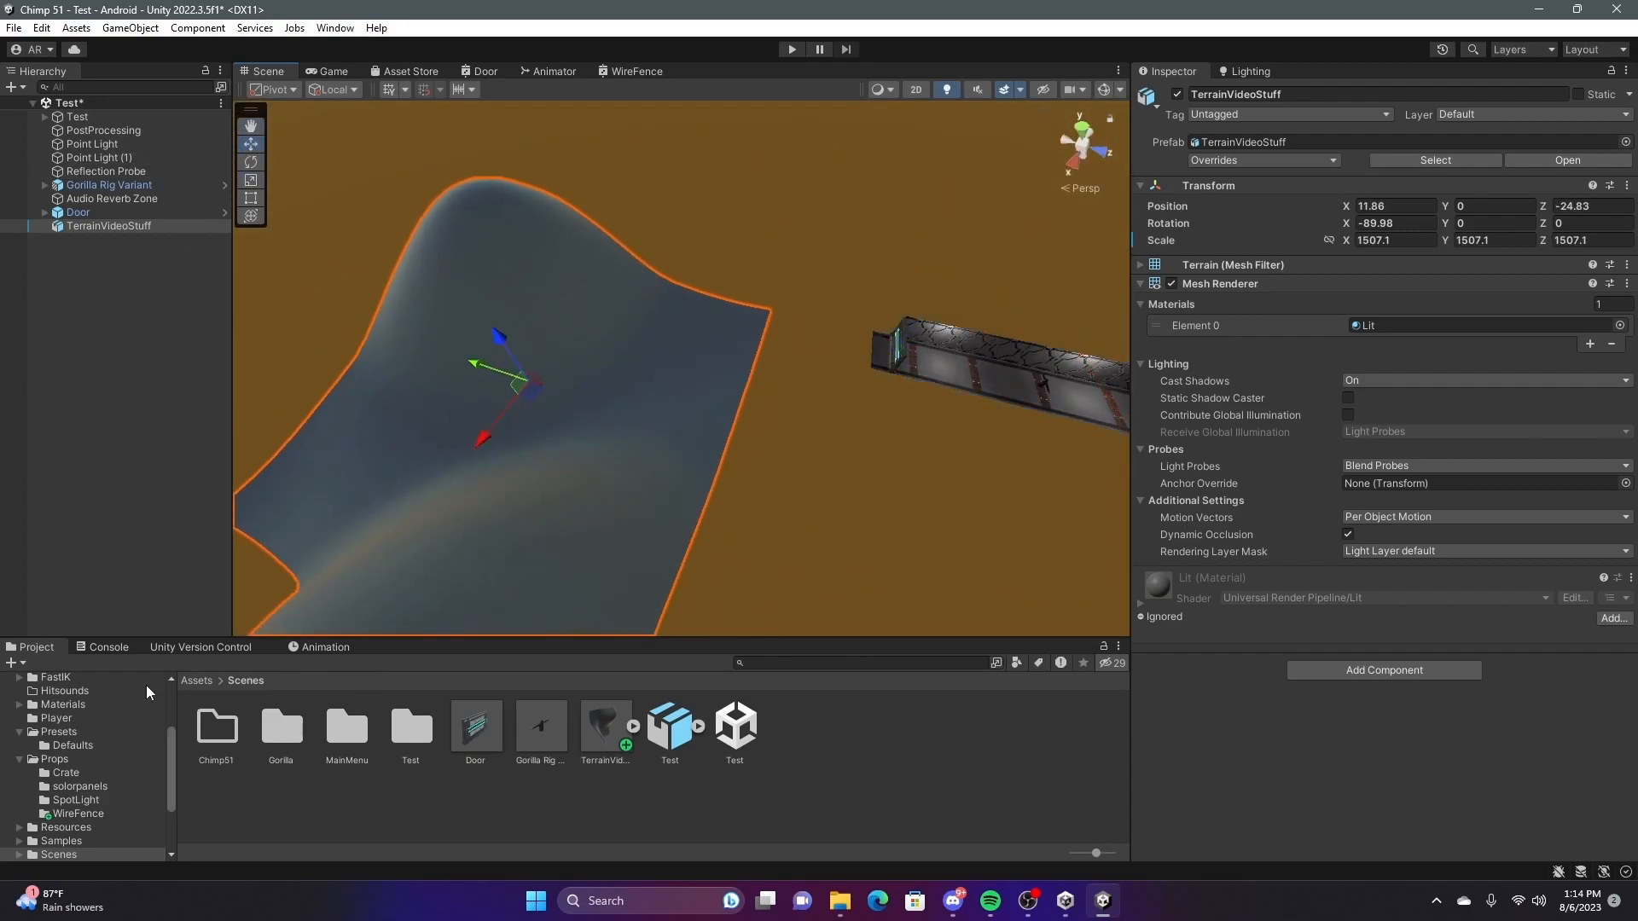
Apply the TerrainPaint material from the TerrainPainter/textures folder to the terrain
left_click(196, 680)
double_click(217, 727)
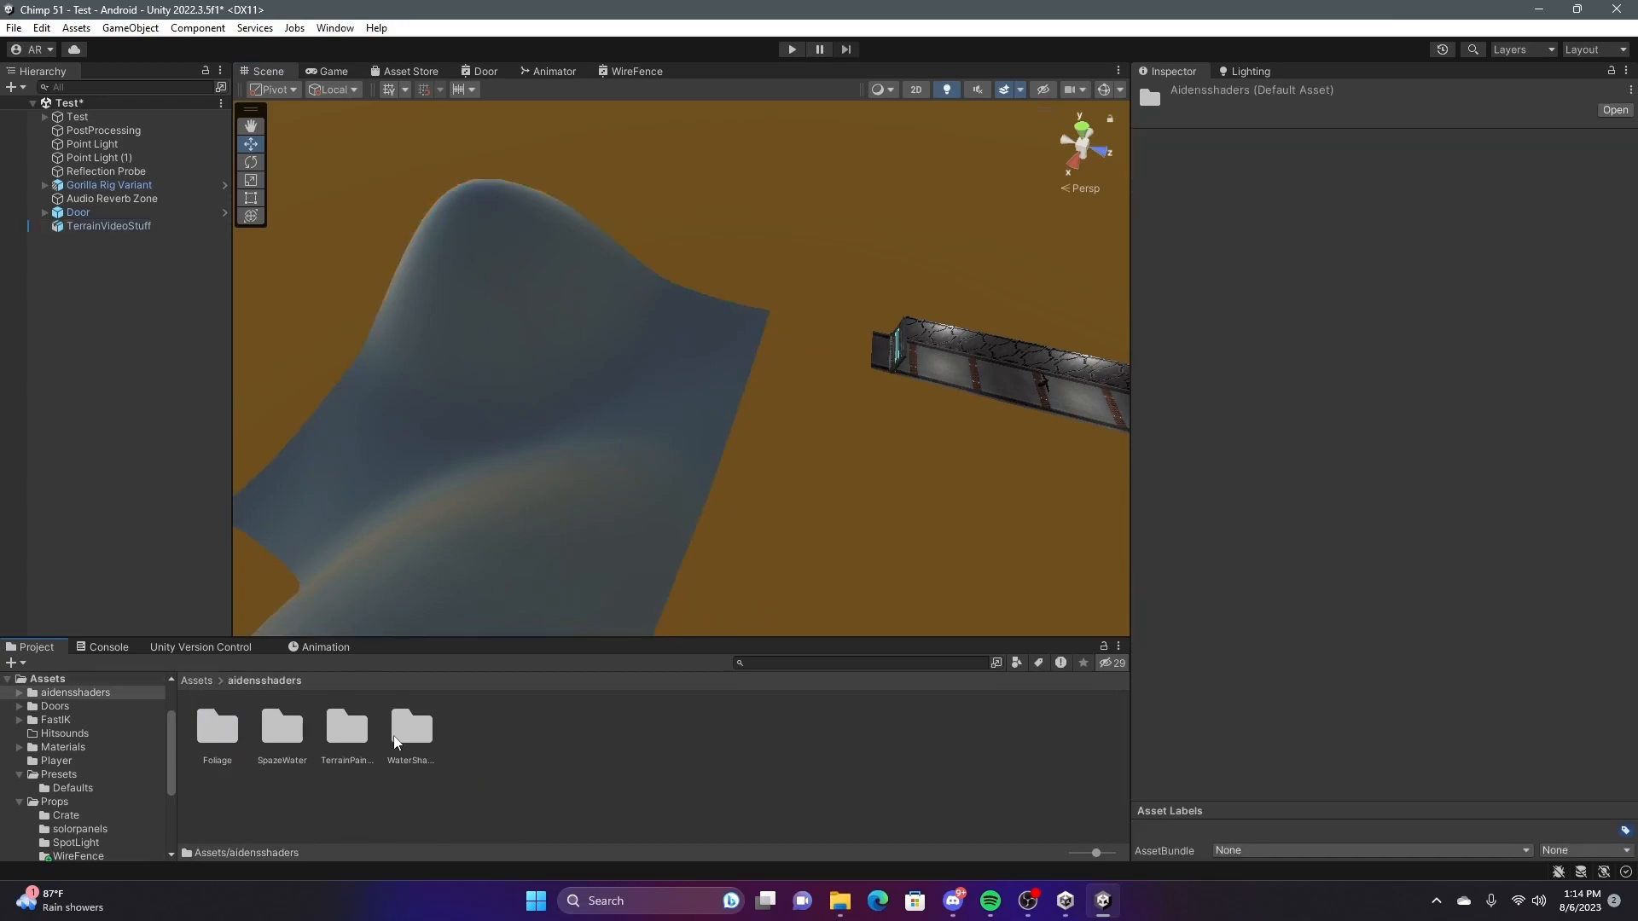
right_click_drag(673, 554, 673, 507)
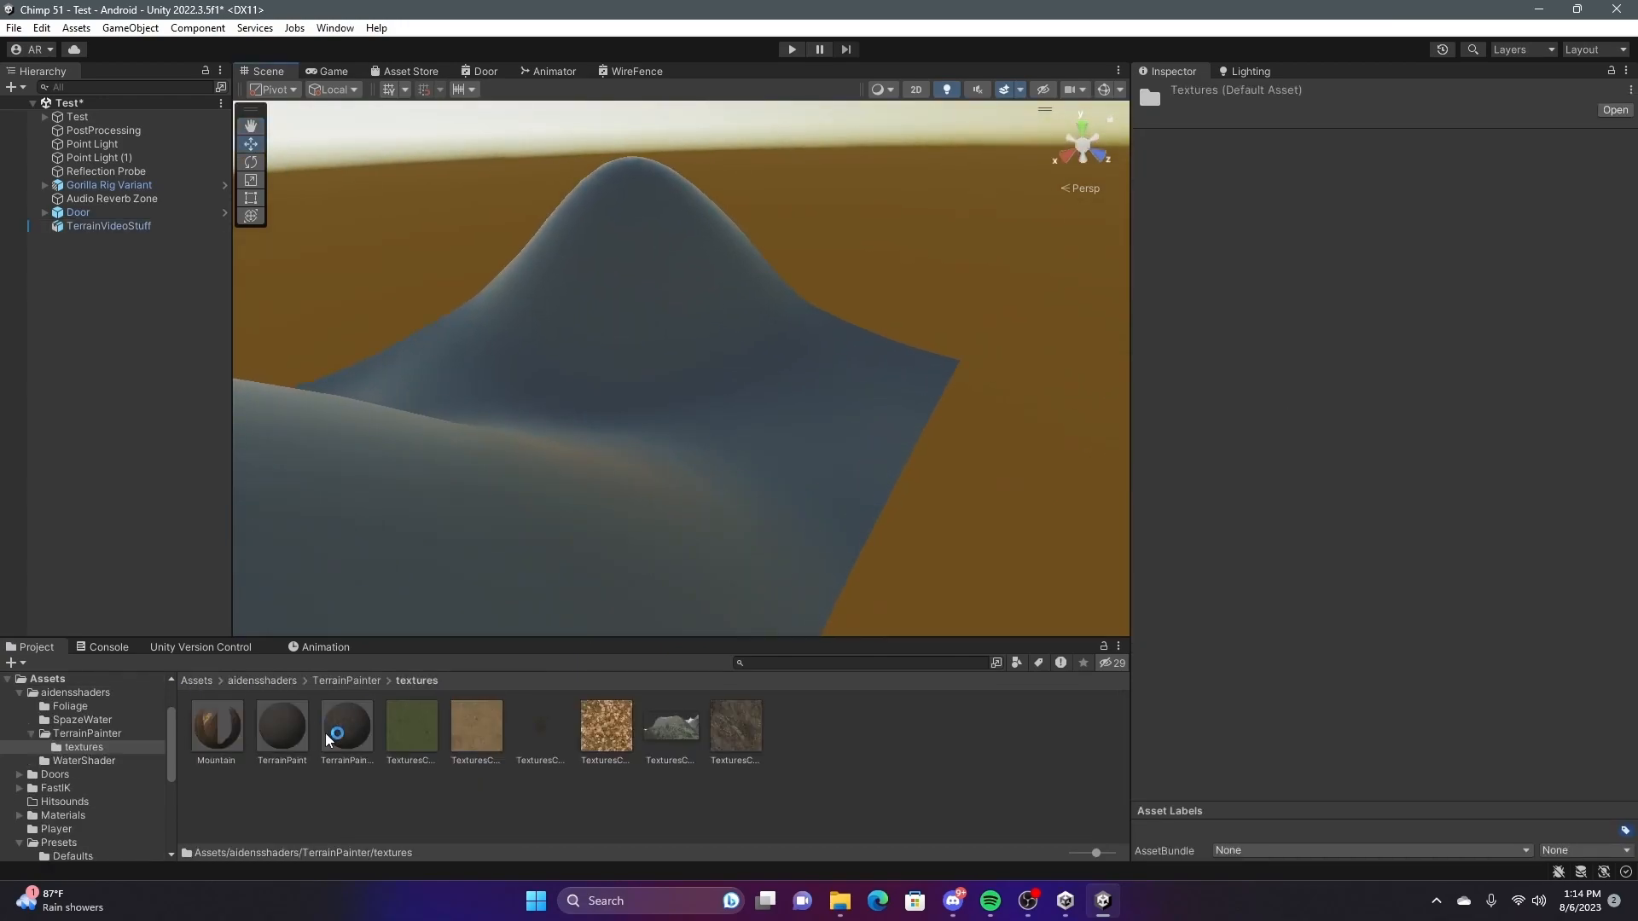
left_click(295, 732)
Inspect the terrain's blended ground textures up close and from several sides, including the peak and lower slopes
right_click_drag(879, 409, 417, 371)
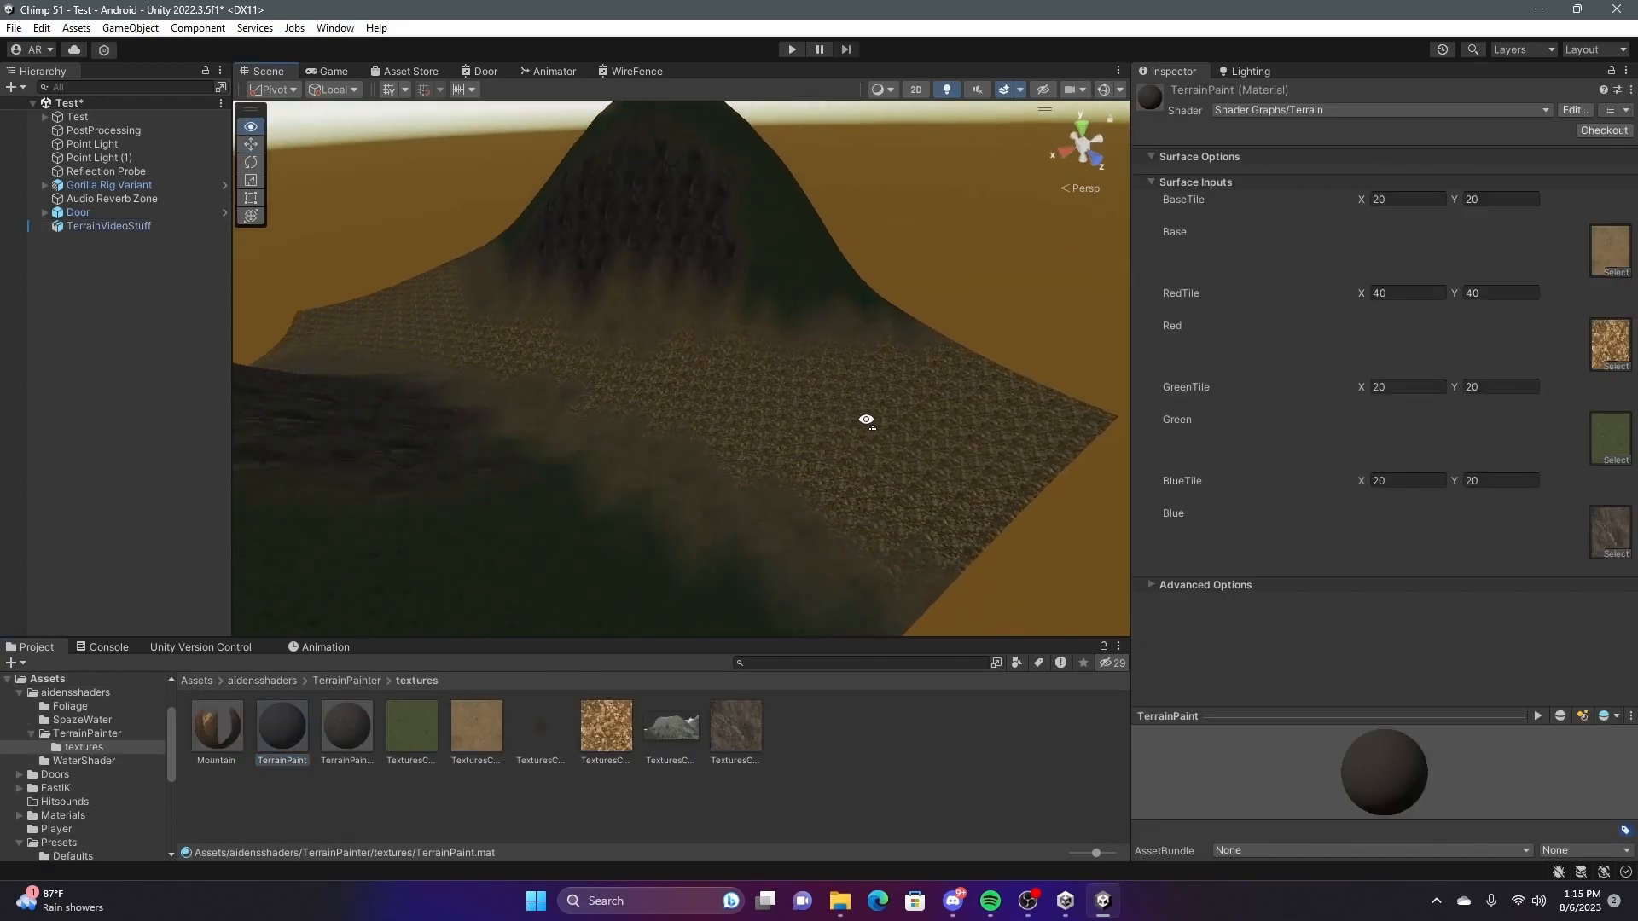
key("w")
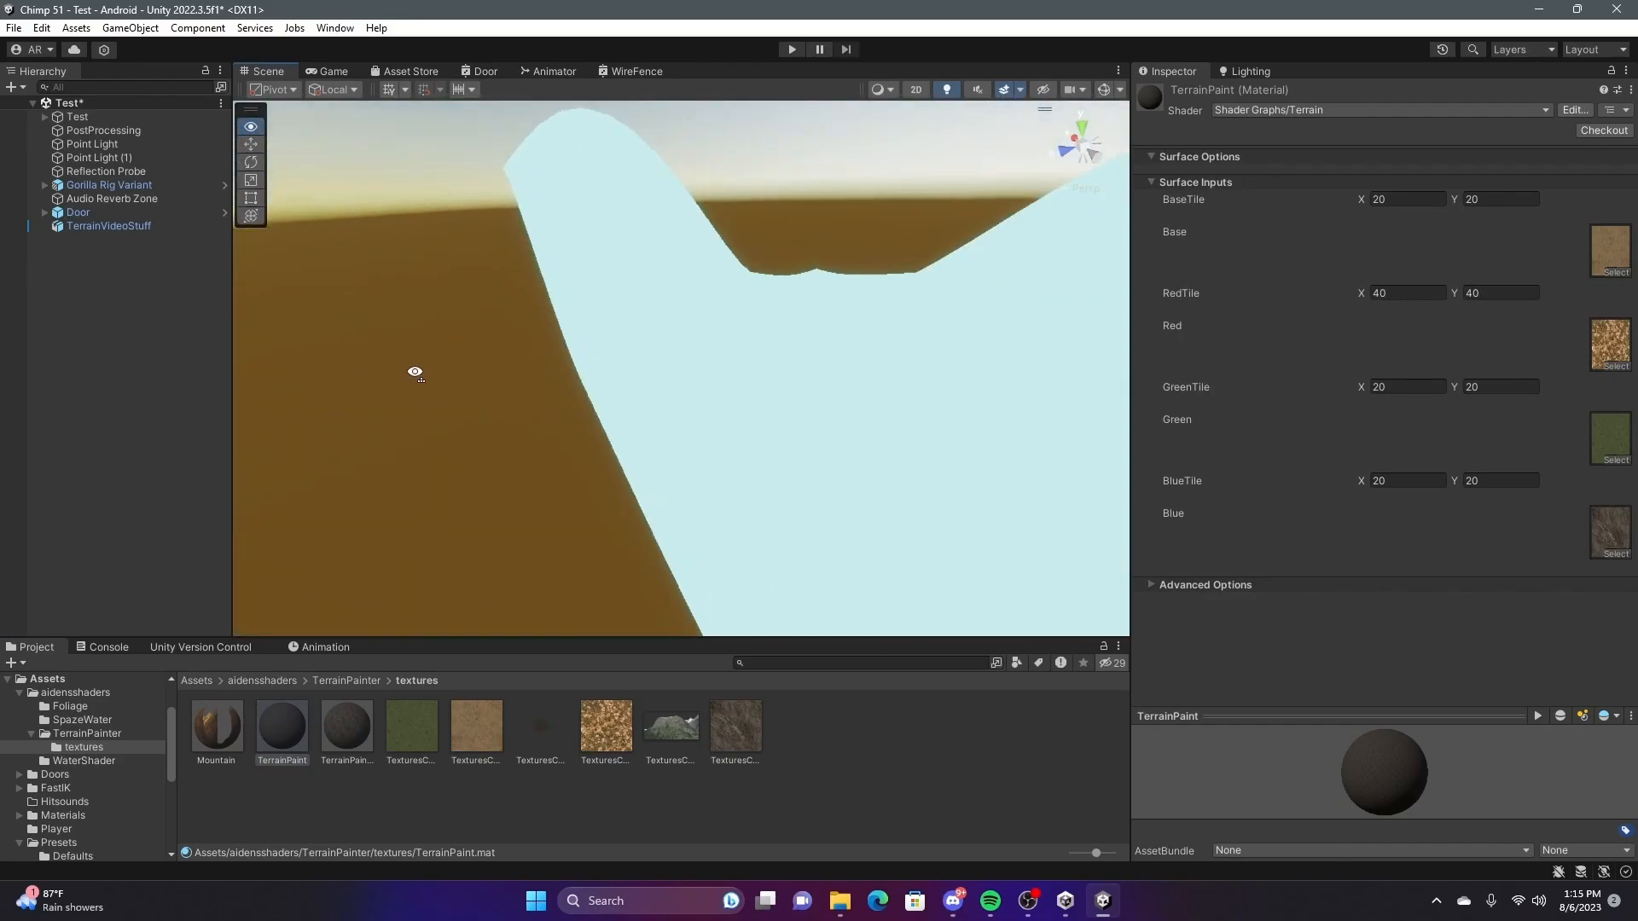
right_click_drag(639, 434, 457, 428)
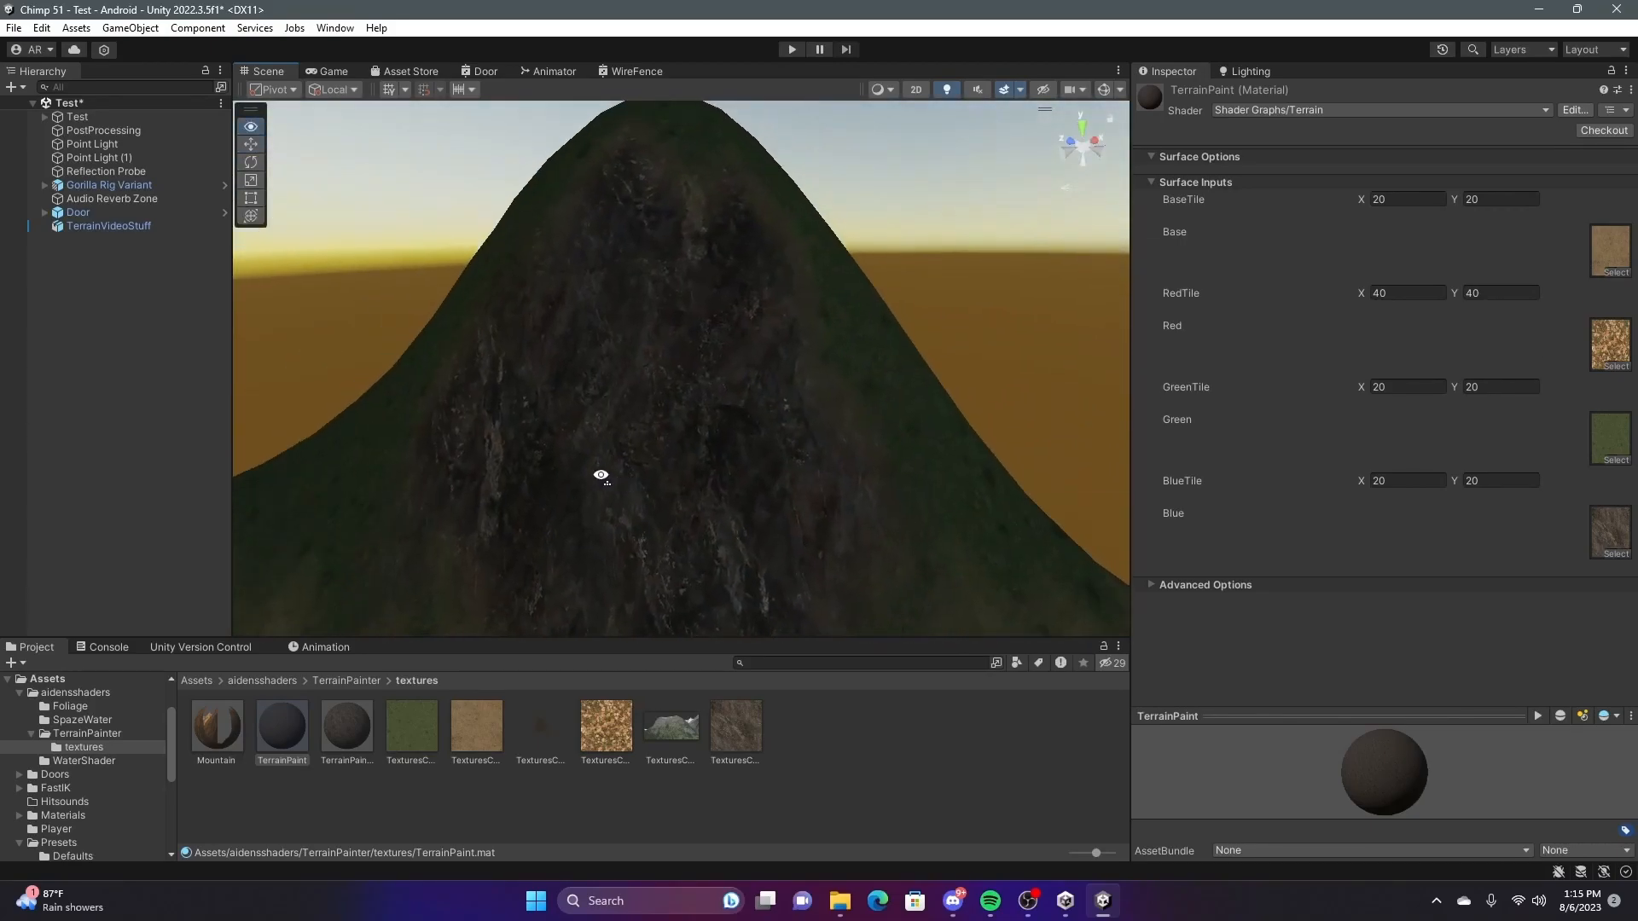
right_click_drag(575, 471, 1427, 269)
right_click_drag(917, 367, 754, 467)
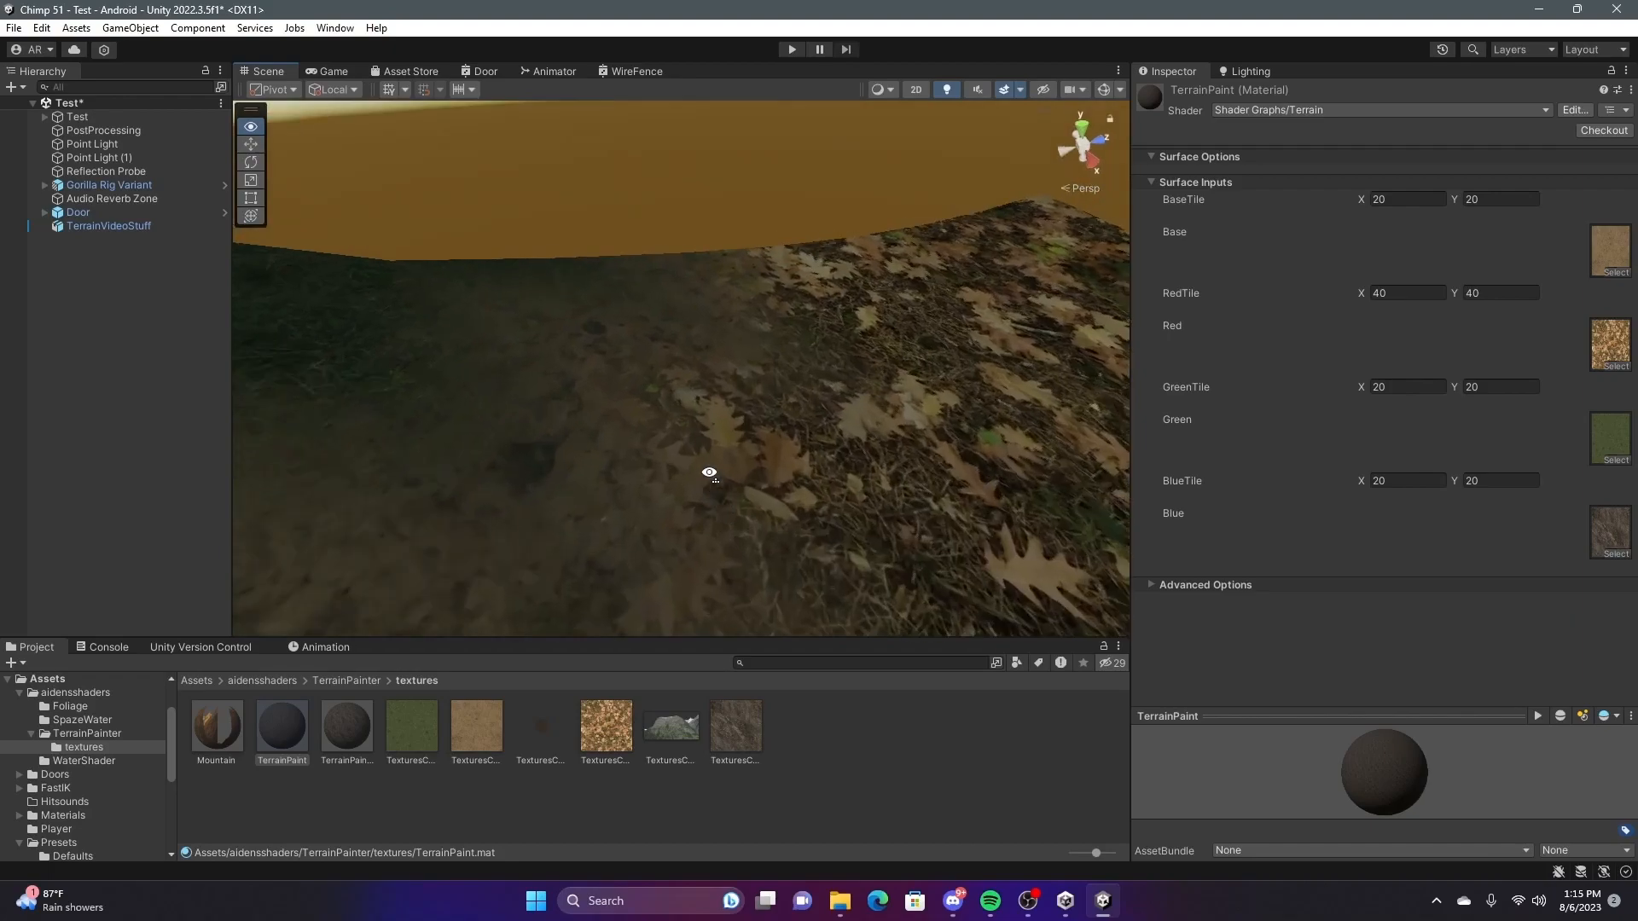
Set the TerrainPaint material's BaseTile to 10 in both X and Y under Surface Inputs
left_click(1405, 184)
left_click(1217, 194)
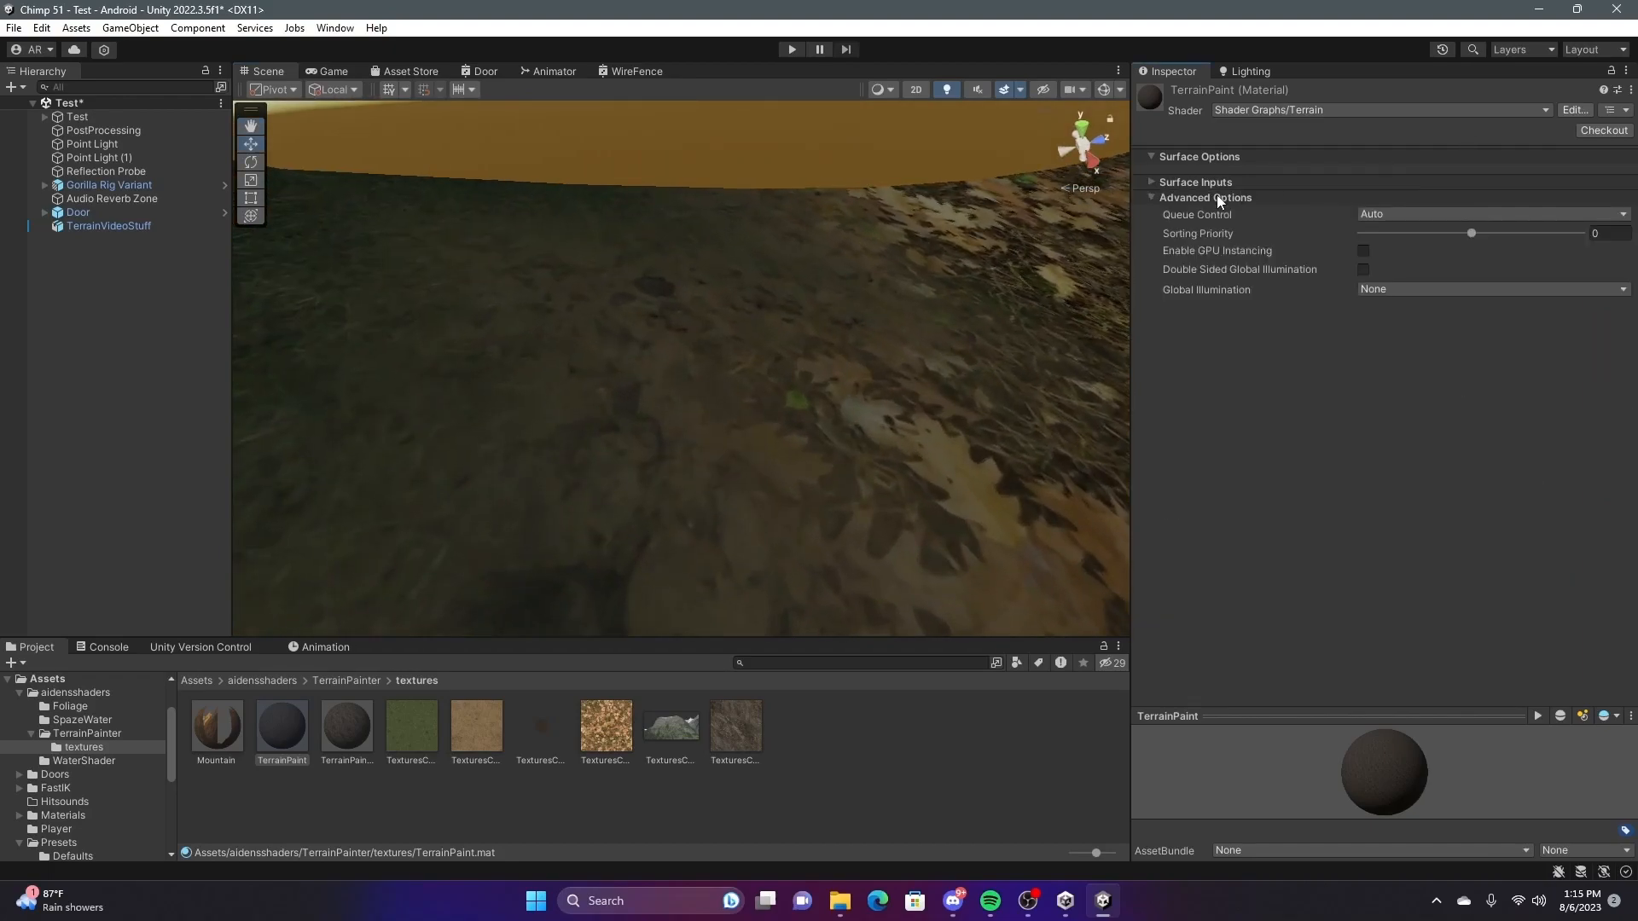
left_click(1237, 177)
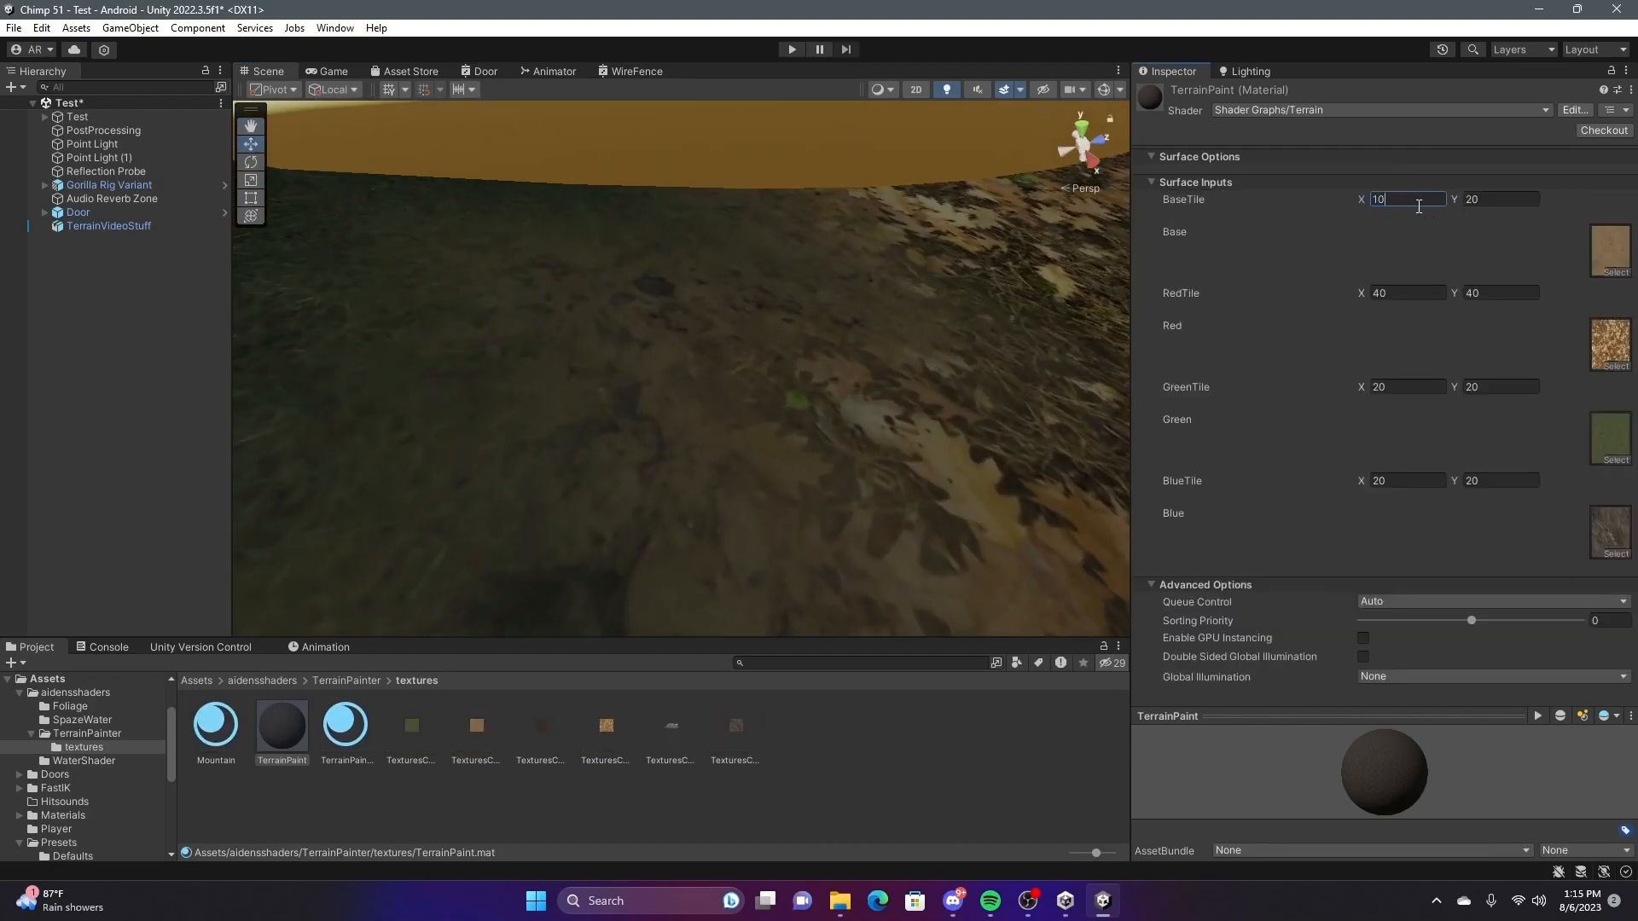
type("10")
mouse_move(1103, 257)
right_mouse_down()
mouse_move(1042, 268)
mouse_move(1082, 269)
right_mouse_up()
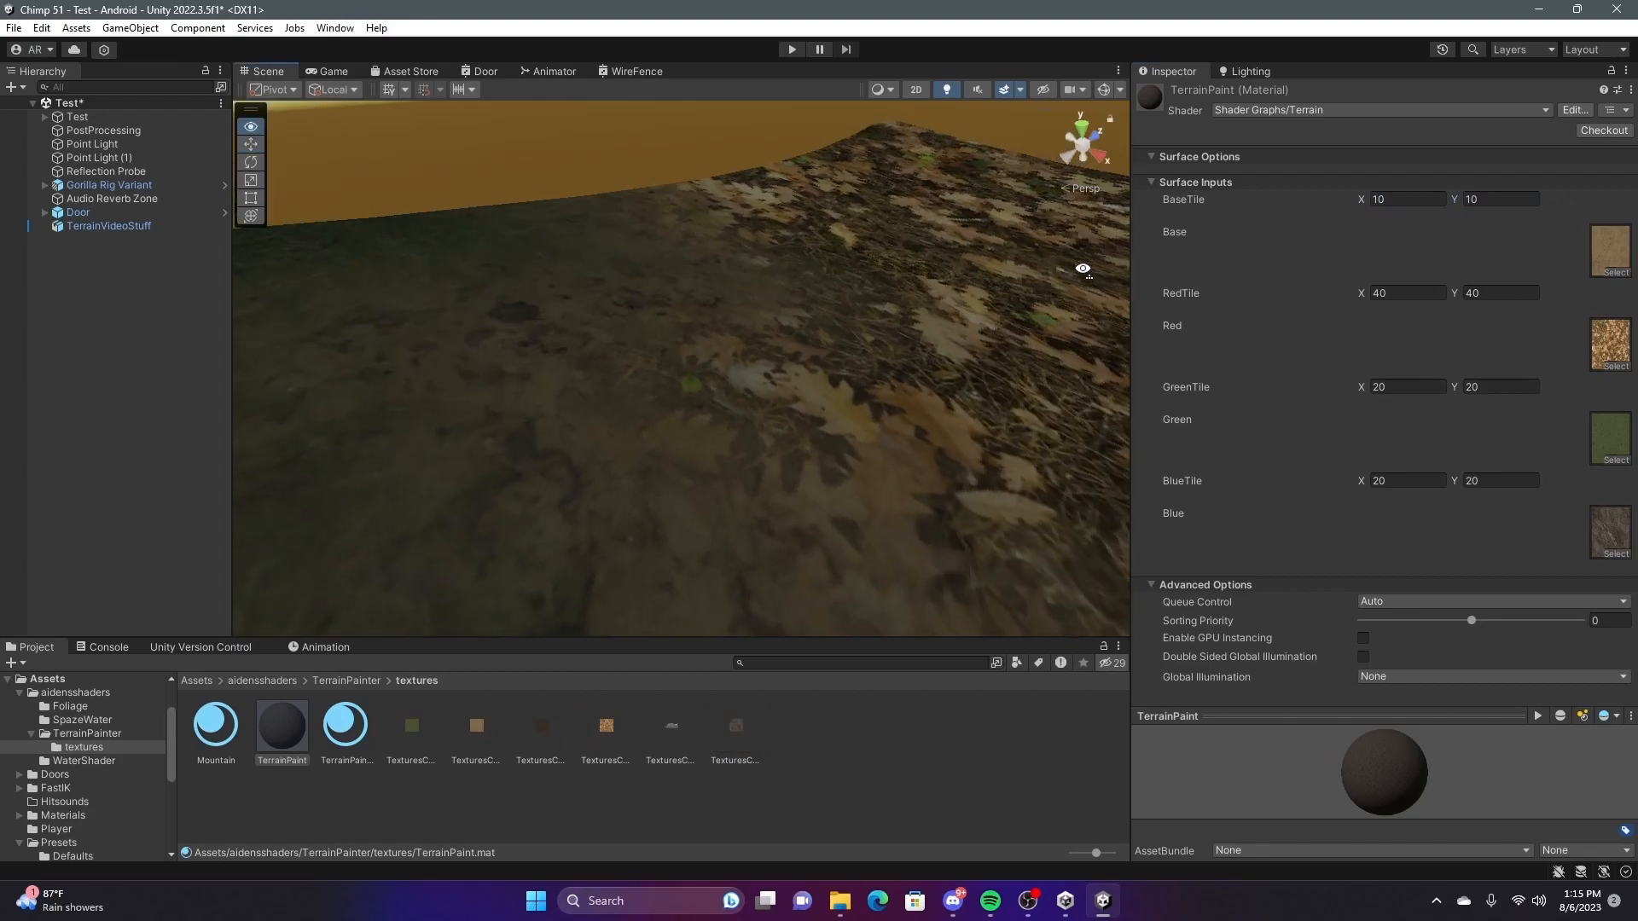
right_click_drag(651, 348, 699, 345)
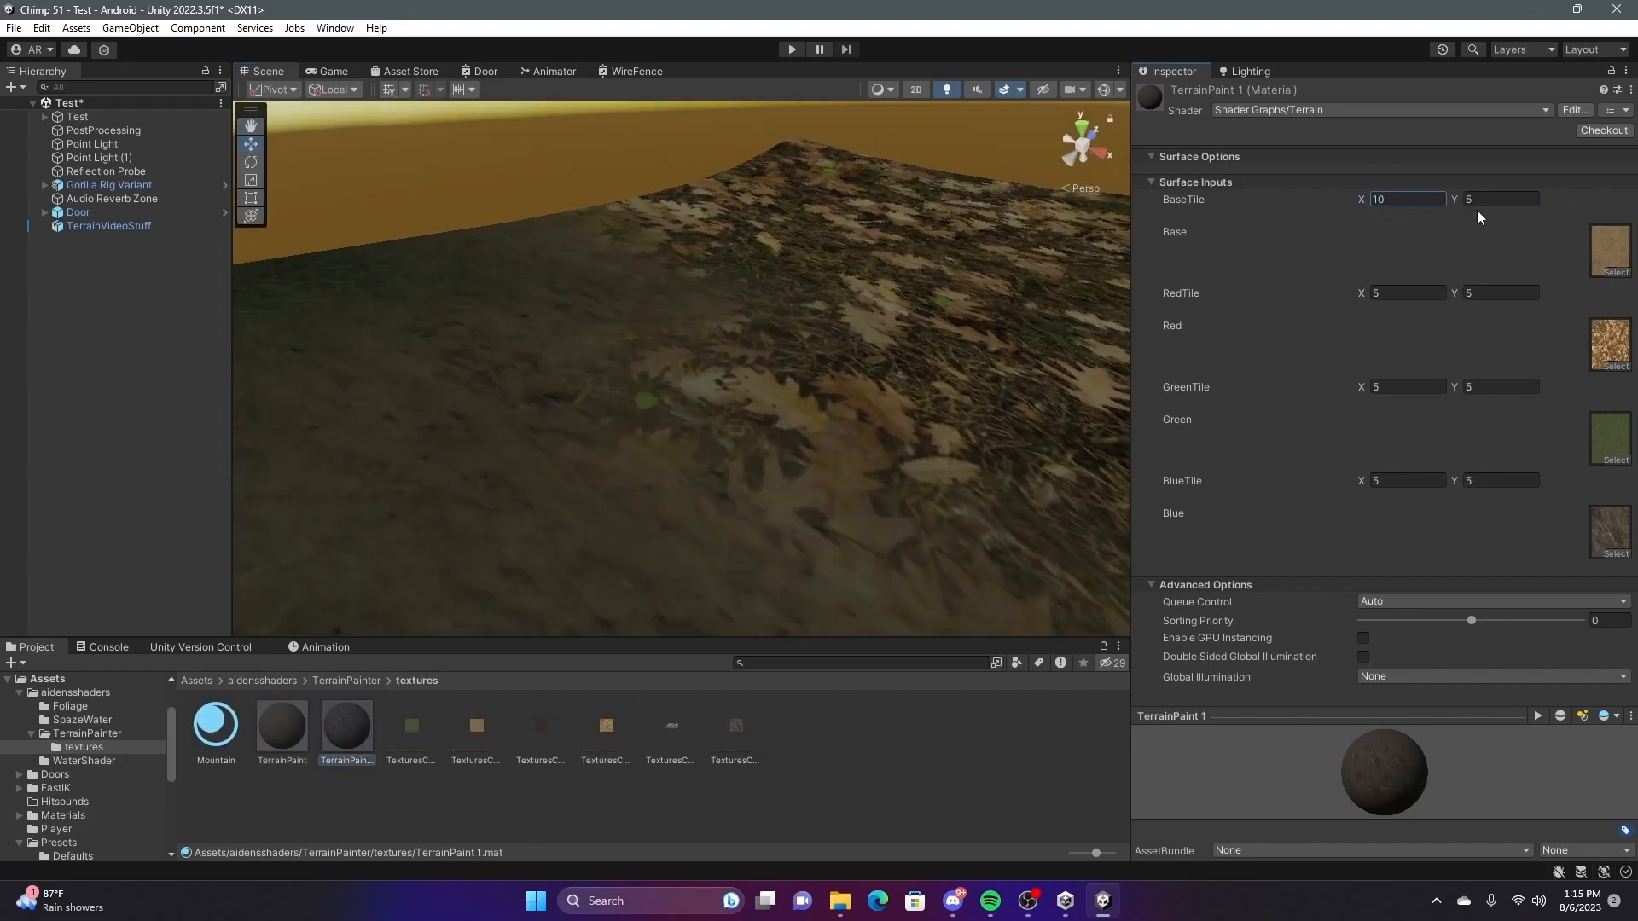
Set the TerrainPaint 1 material's BaseTile back to 5 in both X and Y
left_click(1407, 195)
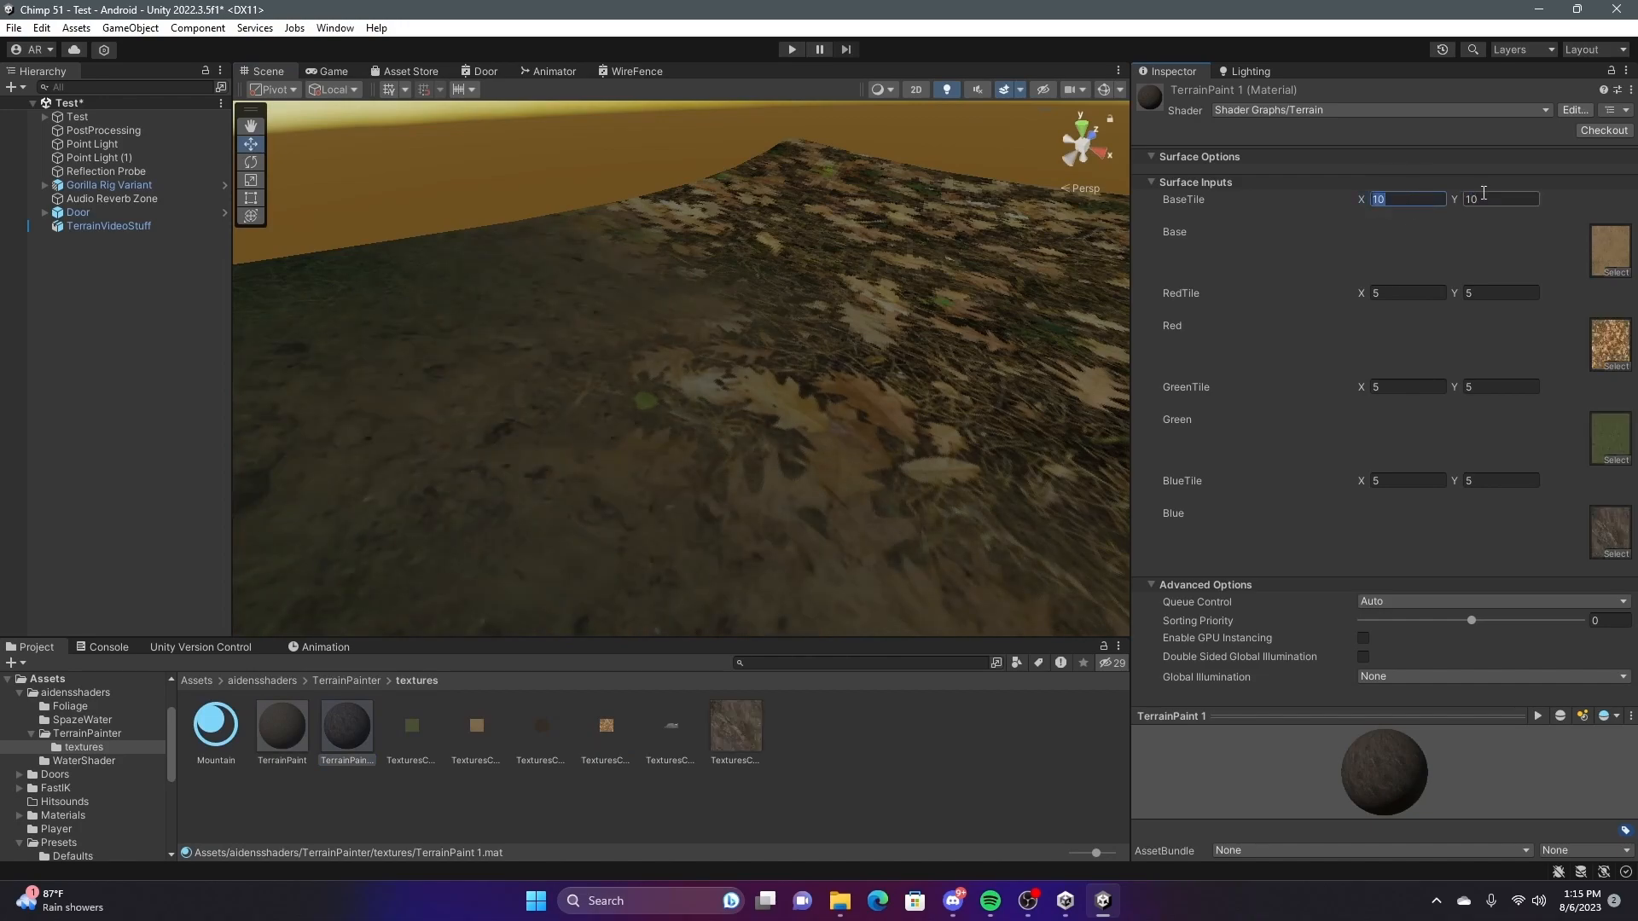
type("5")
left_click(1491, 196)
type("5")
right_click_drag(652, 345, 716, 375)
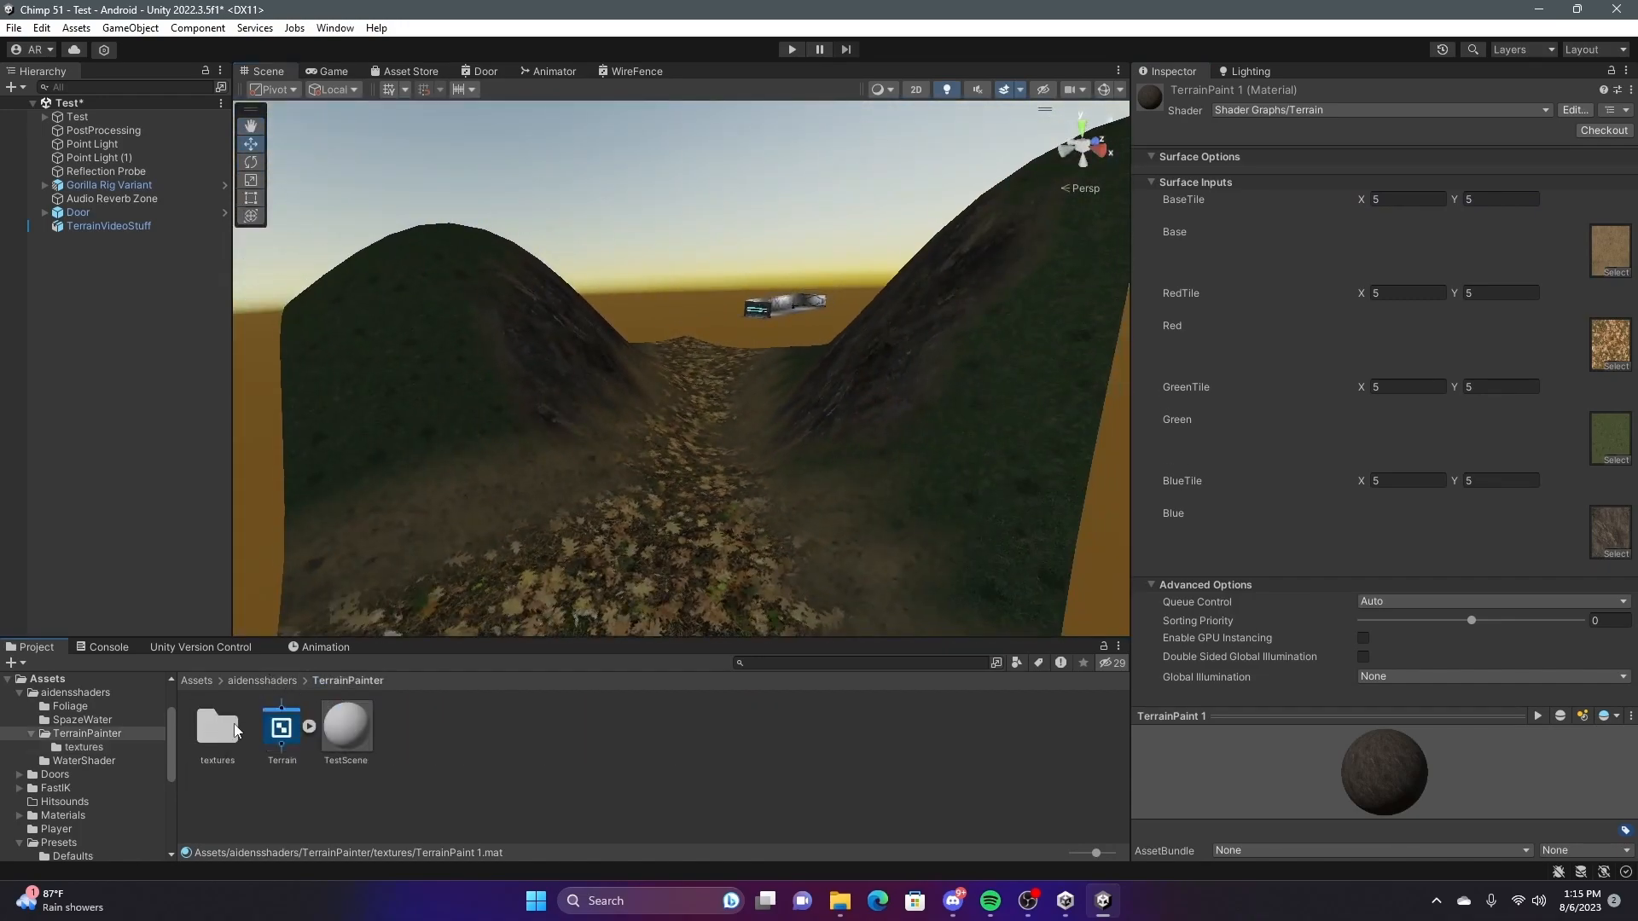
Open the Terrain shader graph from the TerrainPainter folder and examine its texture sampling and tiling nodes
double_click(269, 731)
scroll(561, 377, "up", 3)
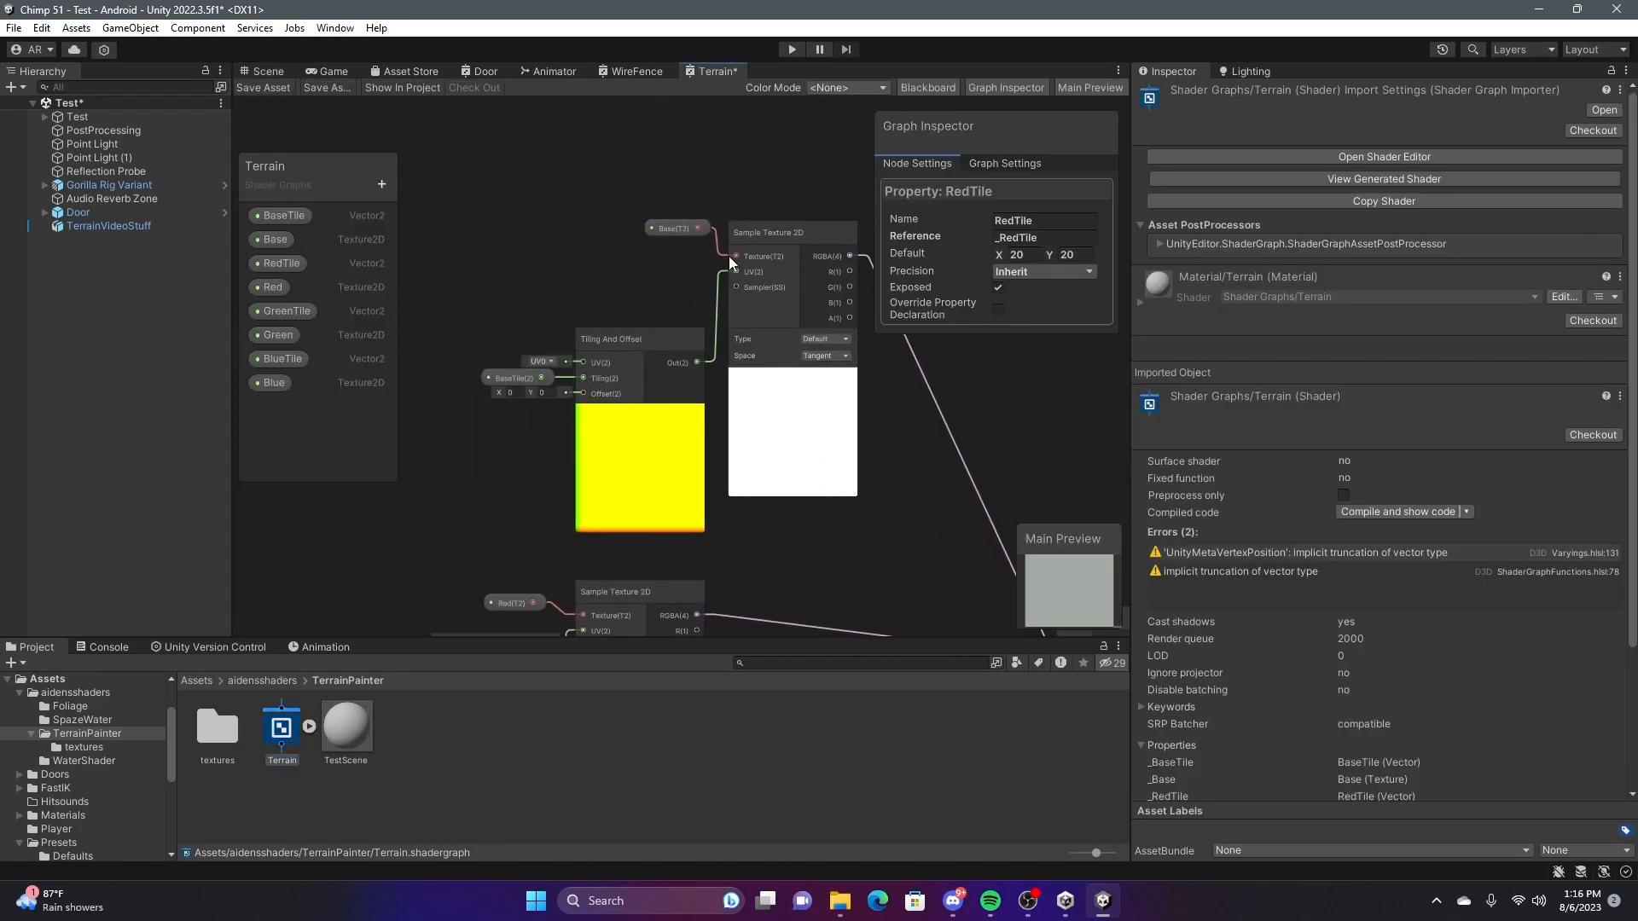
scroll(720, 321, "down", 5)
middle_click_drag(793, 375, 729, 604)
middle_click_drag(618, 418, 870, 596)
scroll(870, 597, "up", 1)
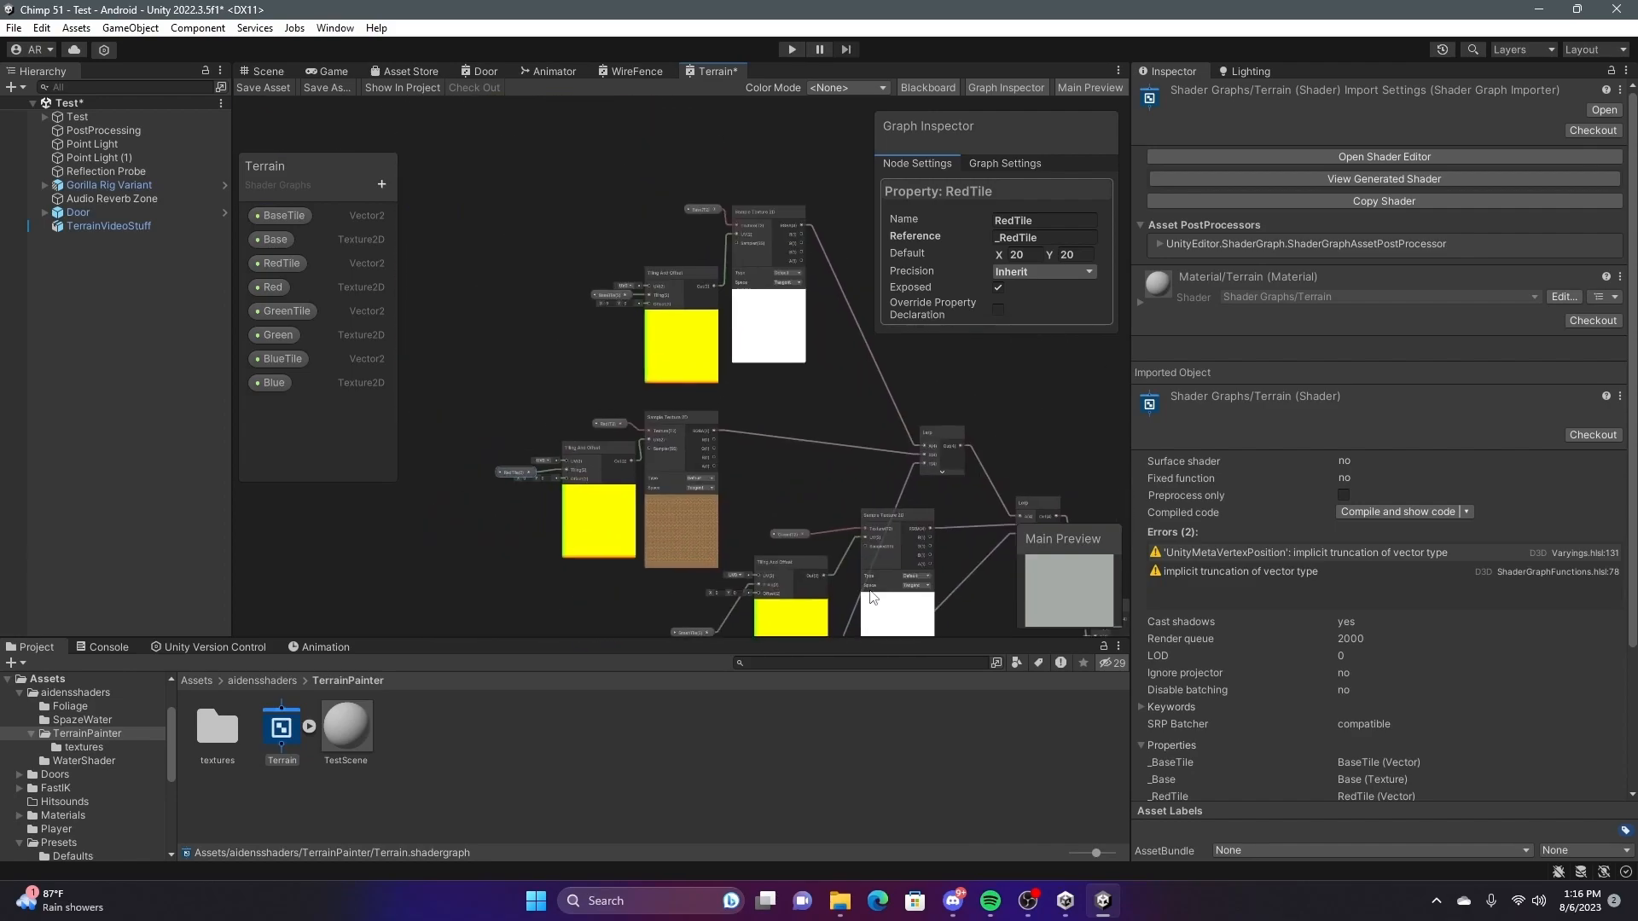
scroll(870, 596, "down", 2)
middle_click_drag(772, 479, 668, 331)
scroll(674, 337, "up", 1)
middle_click_drag(741, 401, 611, 305)
scroll(708, 355, "up", 2)
scroll(638, 478, "down", 2)
scroll(617, 443, "down", 2)
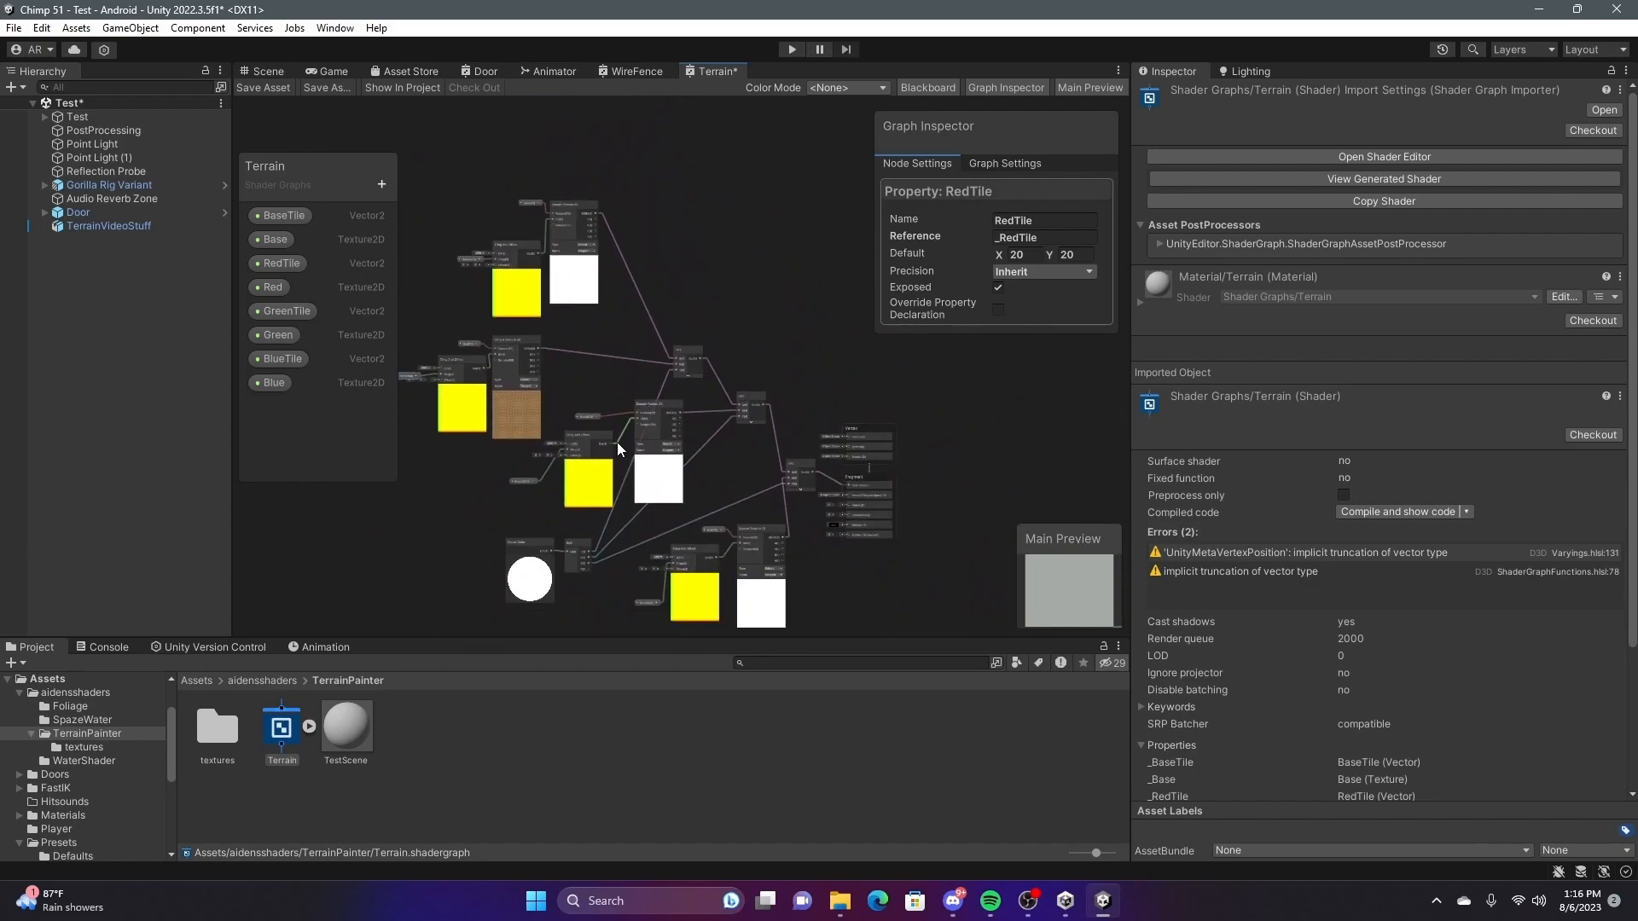
Maximize the Terrain shader graph and examine how the Base, Red and Green texture samples feed the Lerp nodes
key("shift+space")
scroll(802, 457, "up", 3)
scroll(1087, 505, "down", 2)
middle_click_drag(1086, 505, 1051, 512)
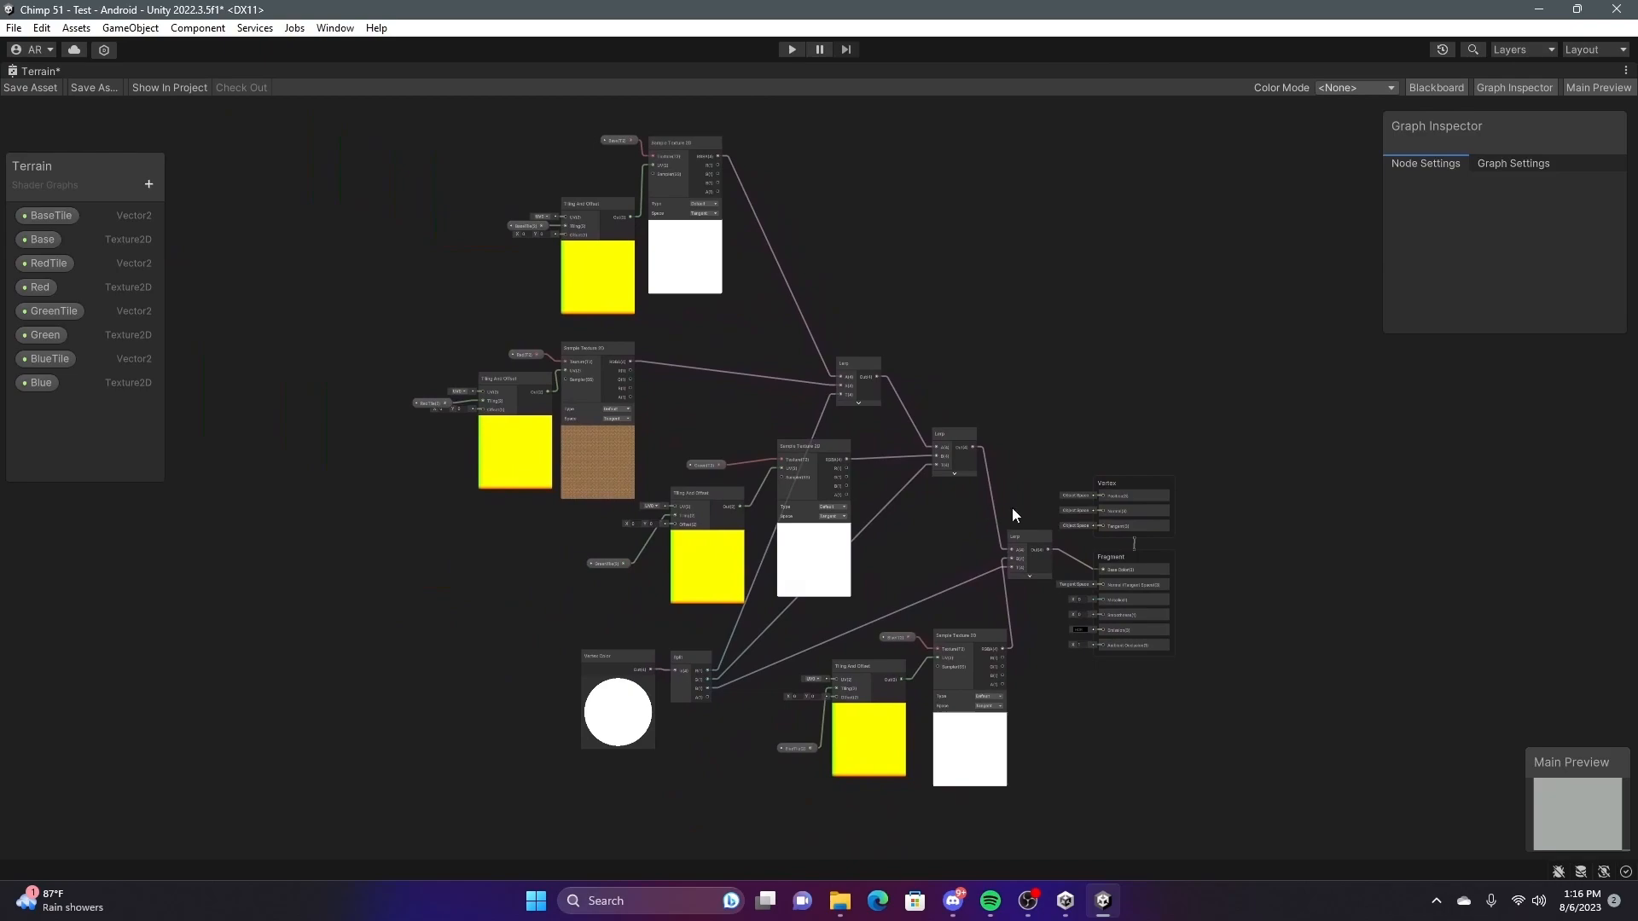
scroll(836, 504, "up", 2)
scroll(665, 401, "up", 2)
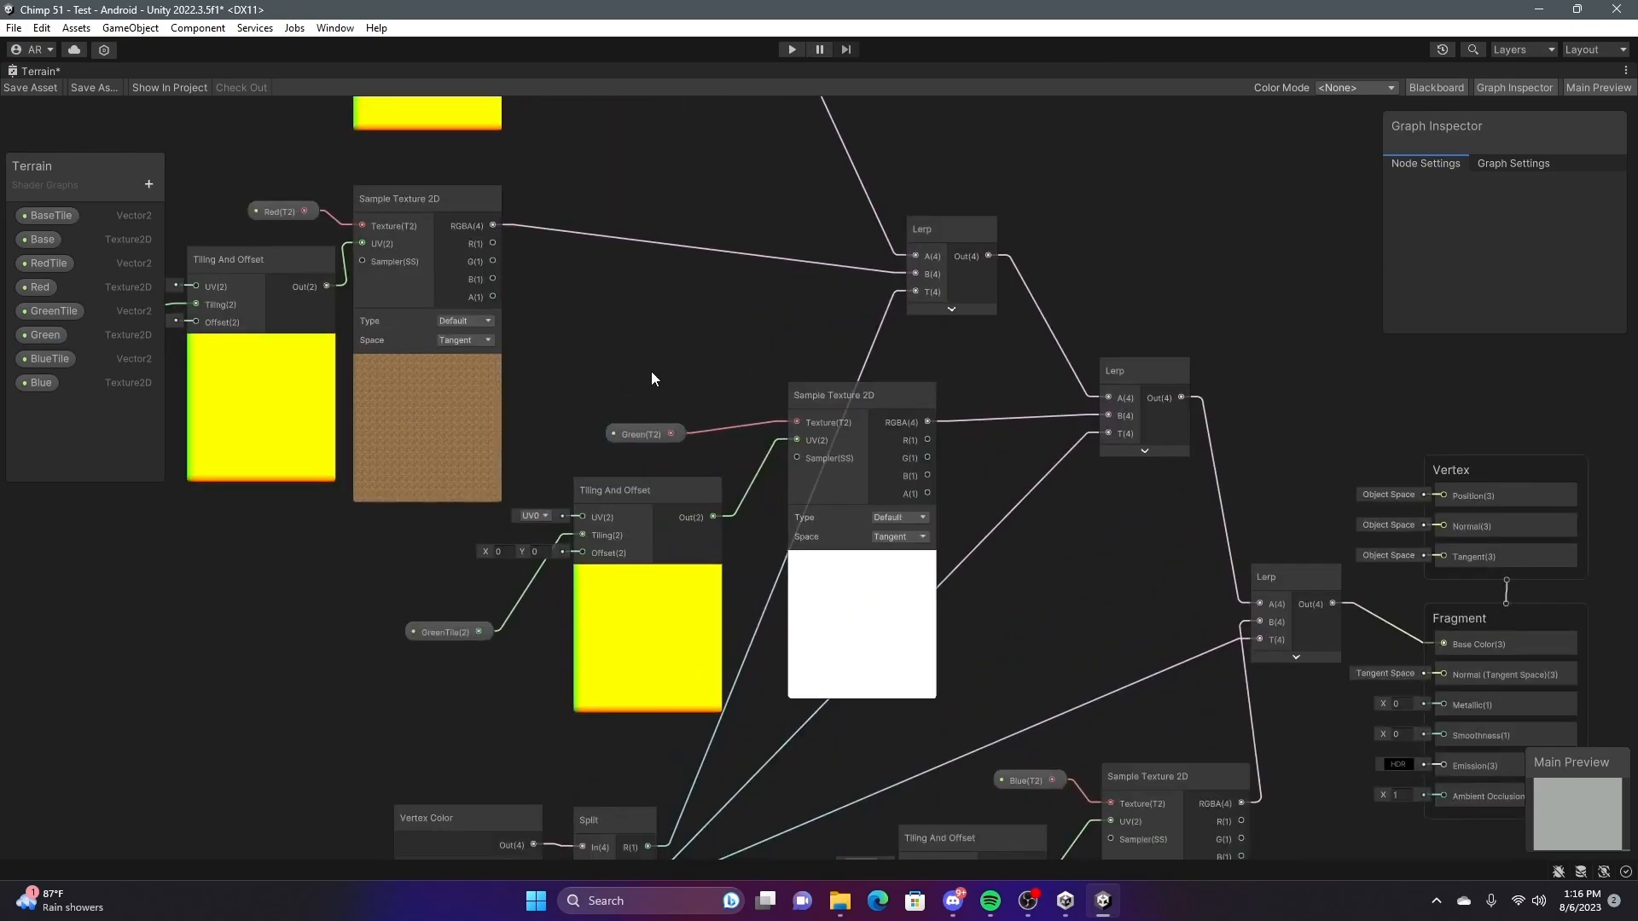
scroll(674, 358, "down", 4)
scroll(660, 238, "up", 3)
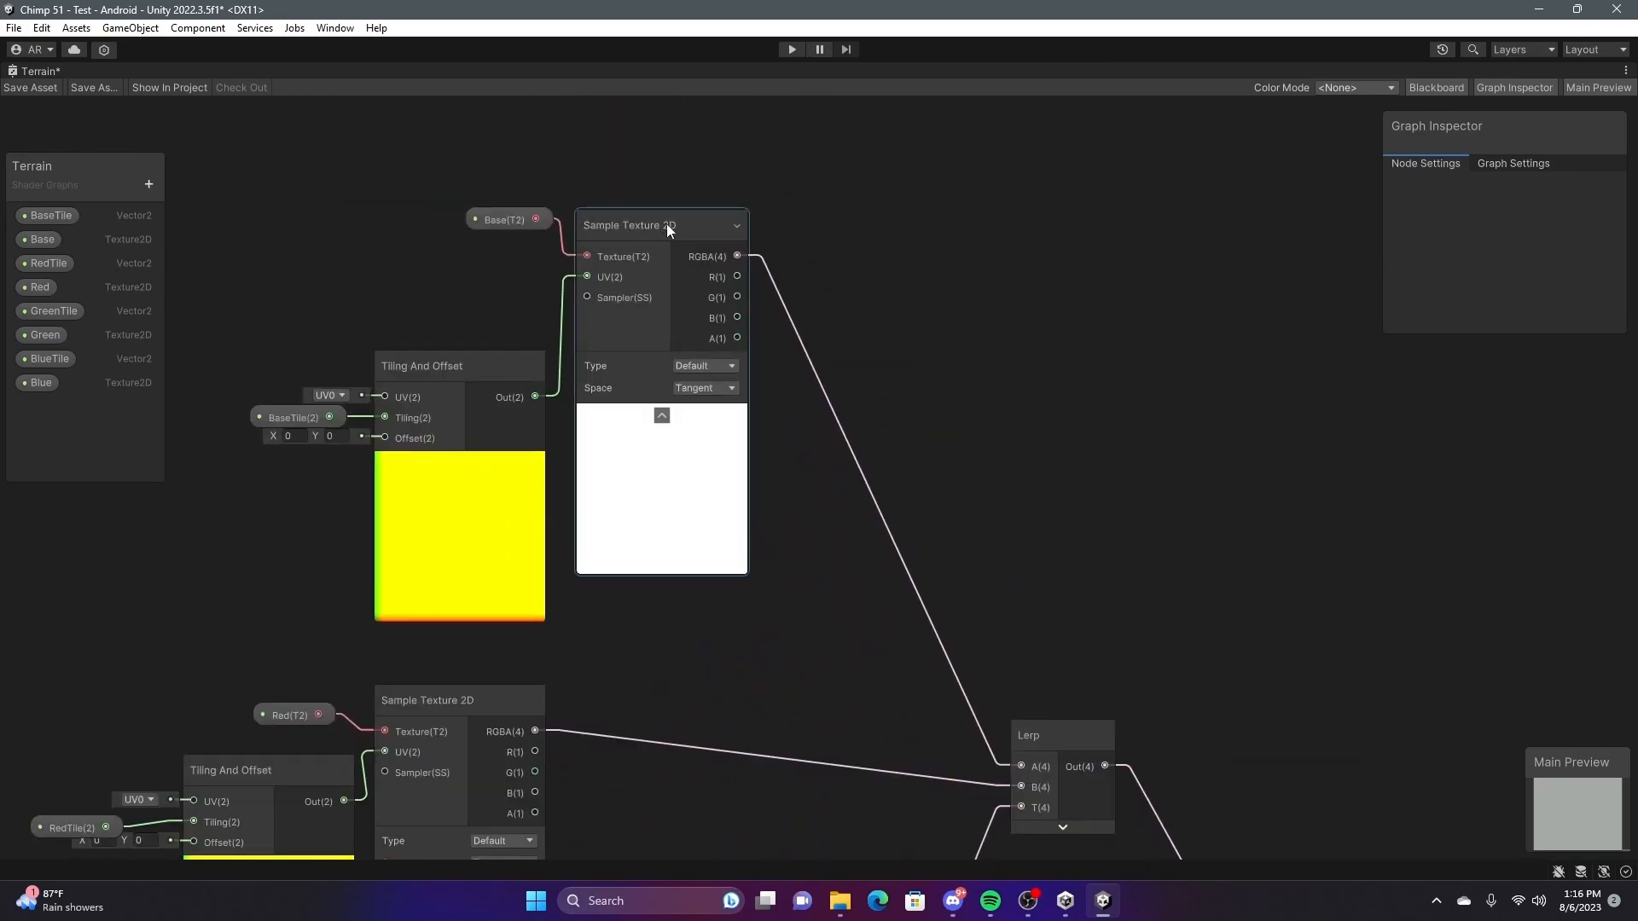
Reposition the BaseTile and Base property nodes slightly beside the base texture's Tiling And Offset and Sample Texture 2D nodes
left_click(285, 423)
left_click_drag(279, 417, 246, 463)
left_click_drag(495, 230, 491, 217)
Examine the last Lerp node's inputs and its connection to Base Color in the Fragment block
scroll(578, 525, "down", 5)
scroll(898, 458, "up", 4)
scroll(587, 345, "up", 3)
scroll(592, 360, "down", 4)
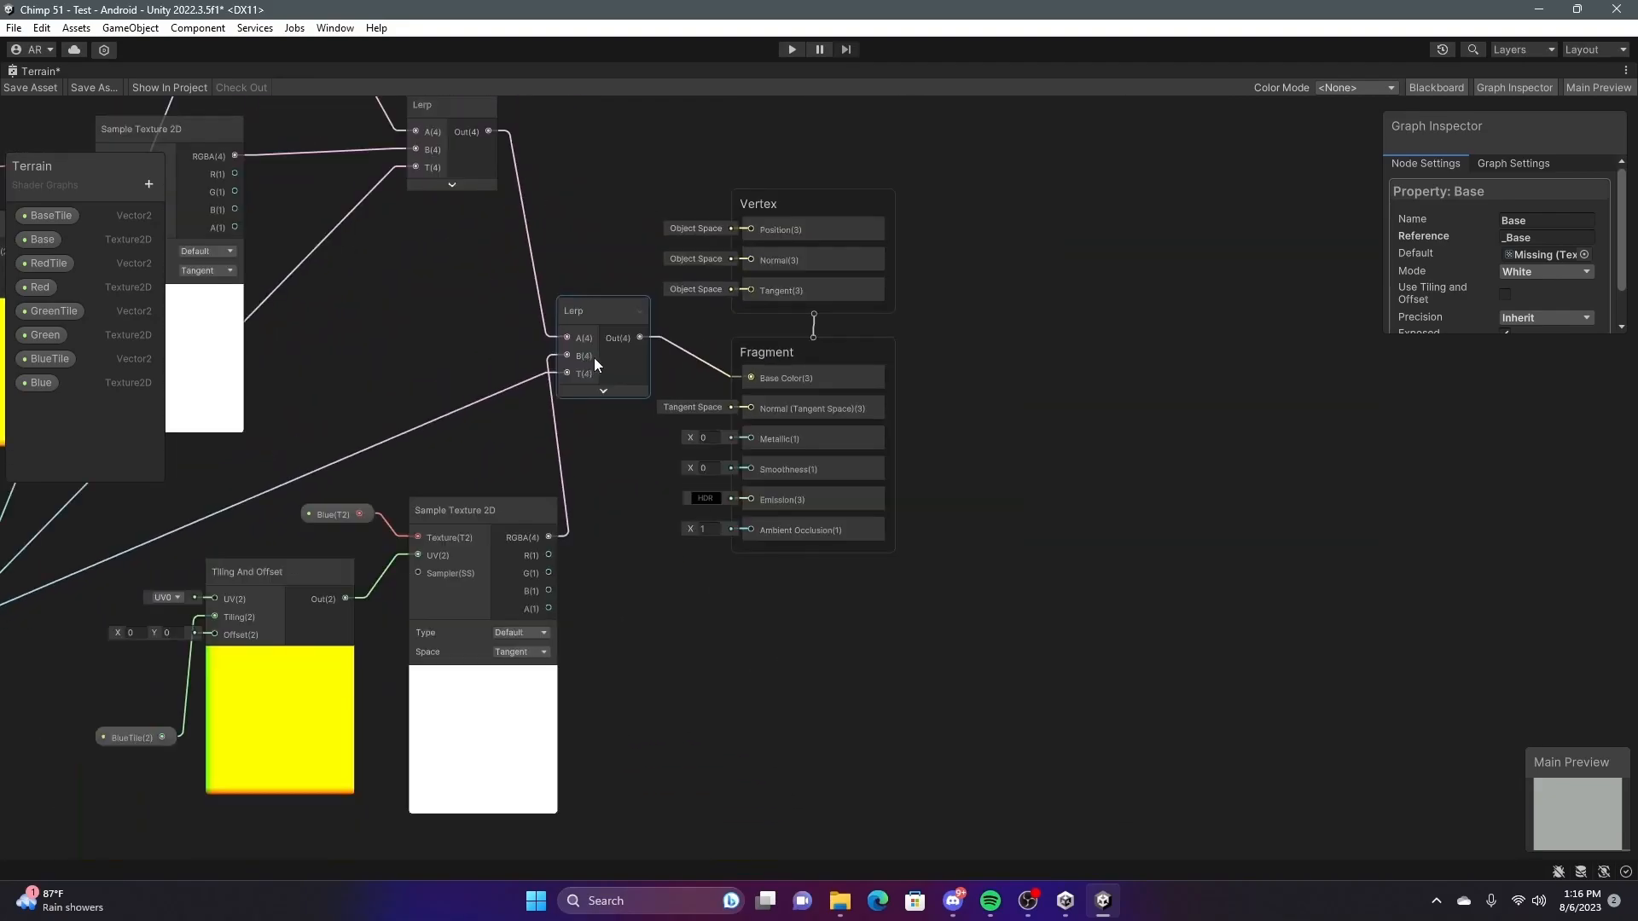
scroll(637, 499, "up", 4)
scroll(637, 499, "up", 3)
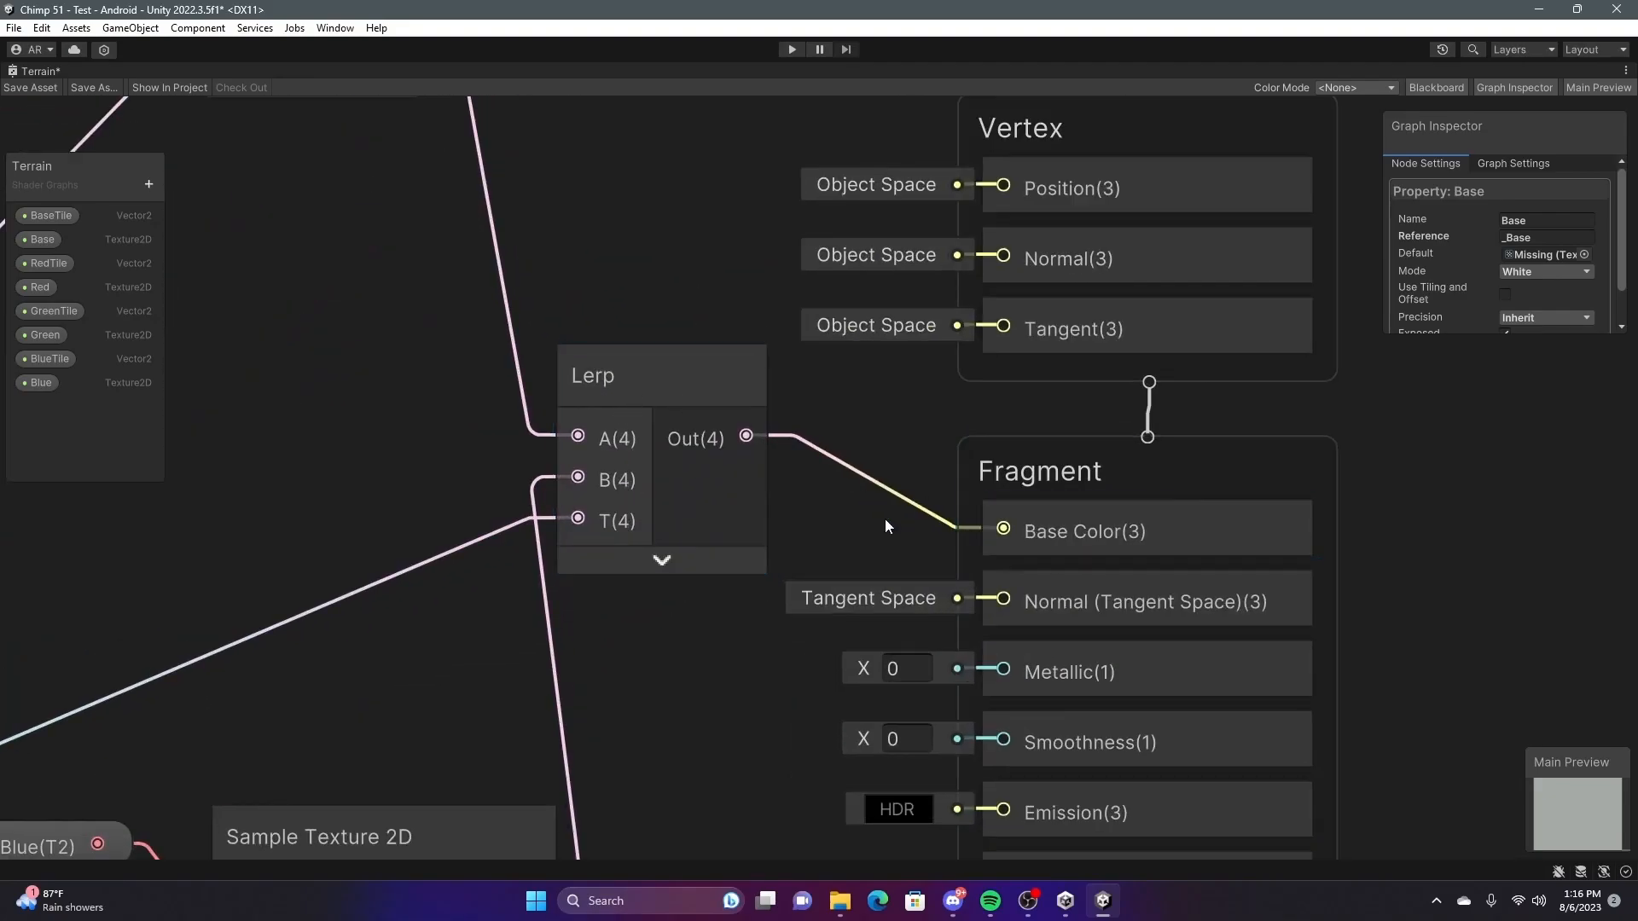
scroll(1017, 545, "down", 6)
scroll(1000, 545, "up", 1)
scroll(939, 580, "down", 4)
scroll(828, 638, "up", 8)
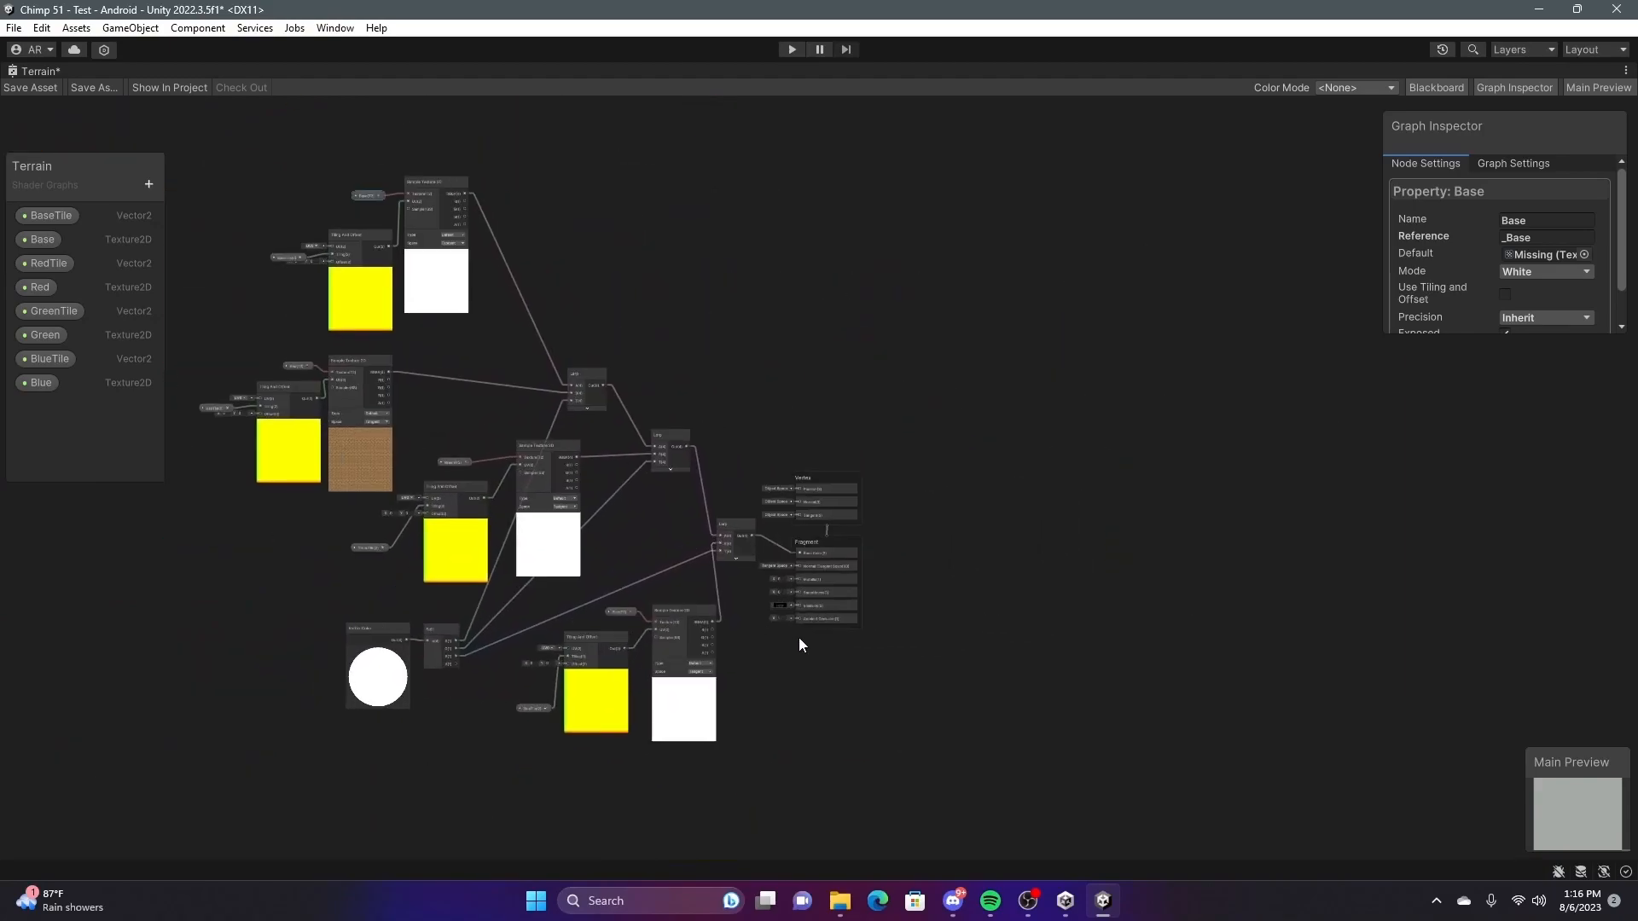
Examine the whole node network, following the split Vertex Color channels to the three Lerp nodes
scroll(689, 493, "down", 5)
scroll(538, 330, "up", 2)
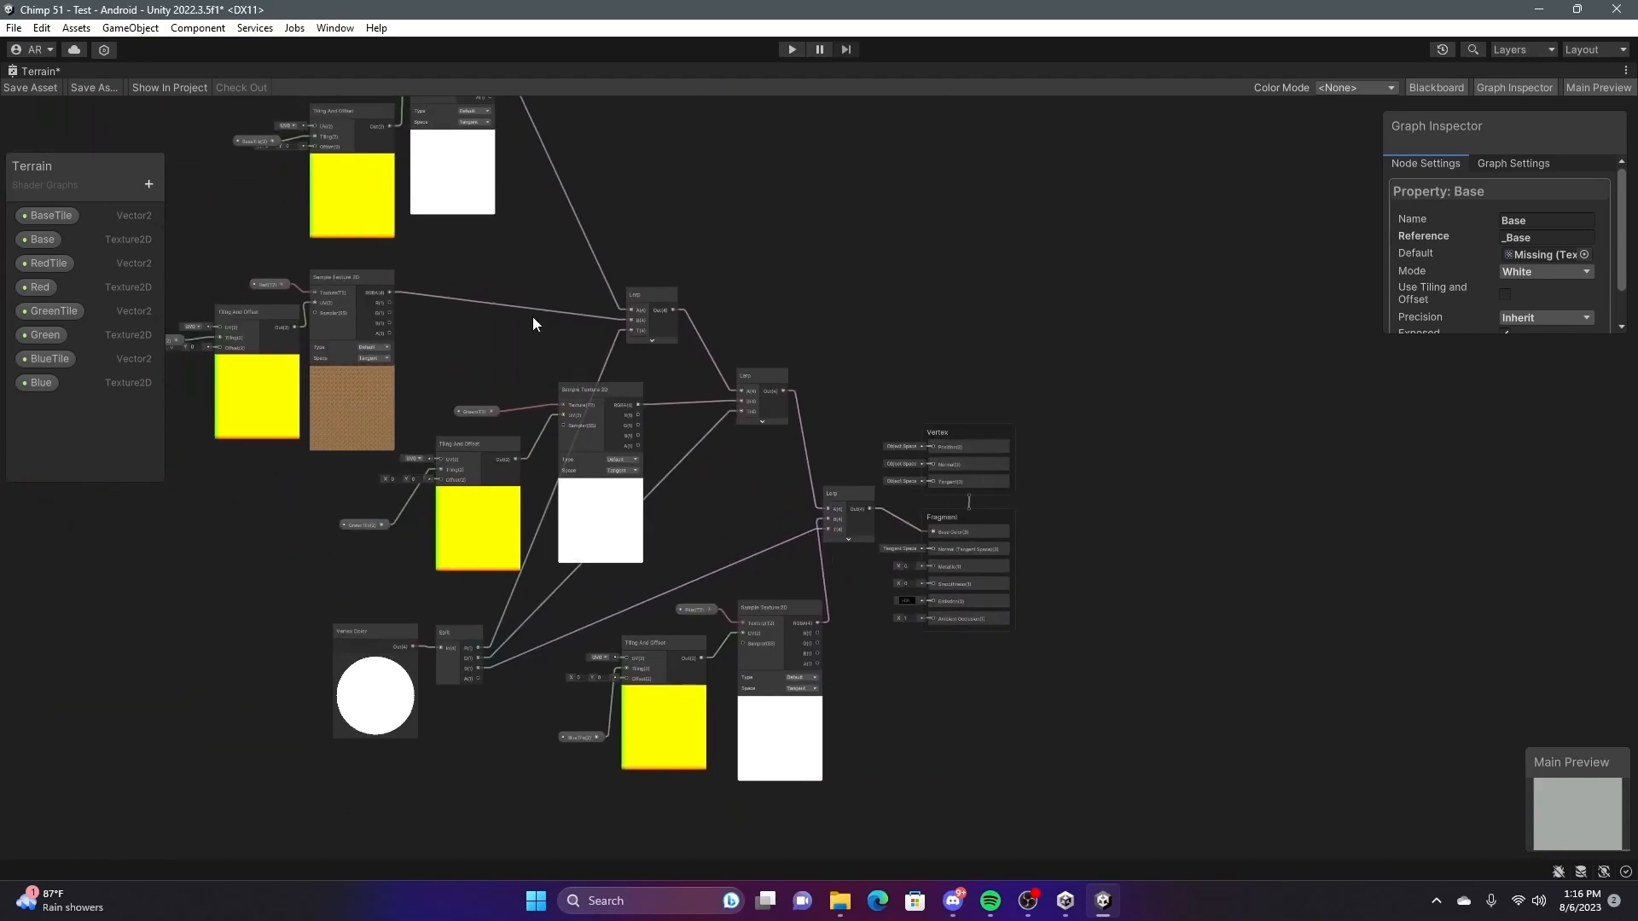
scroll(763, 500, "down", 2)
scroll(711, 463, "up", 3)
scroll(711, 464, "down", 3)
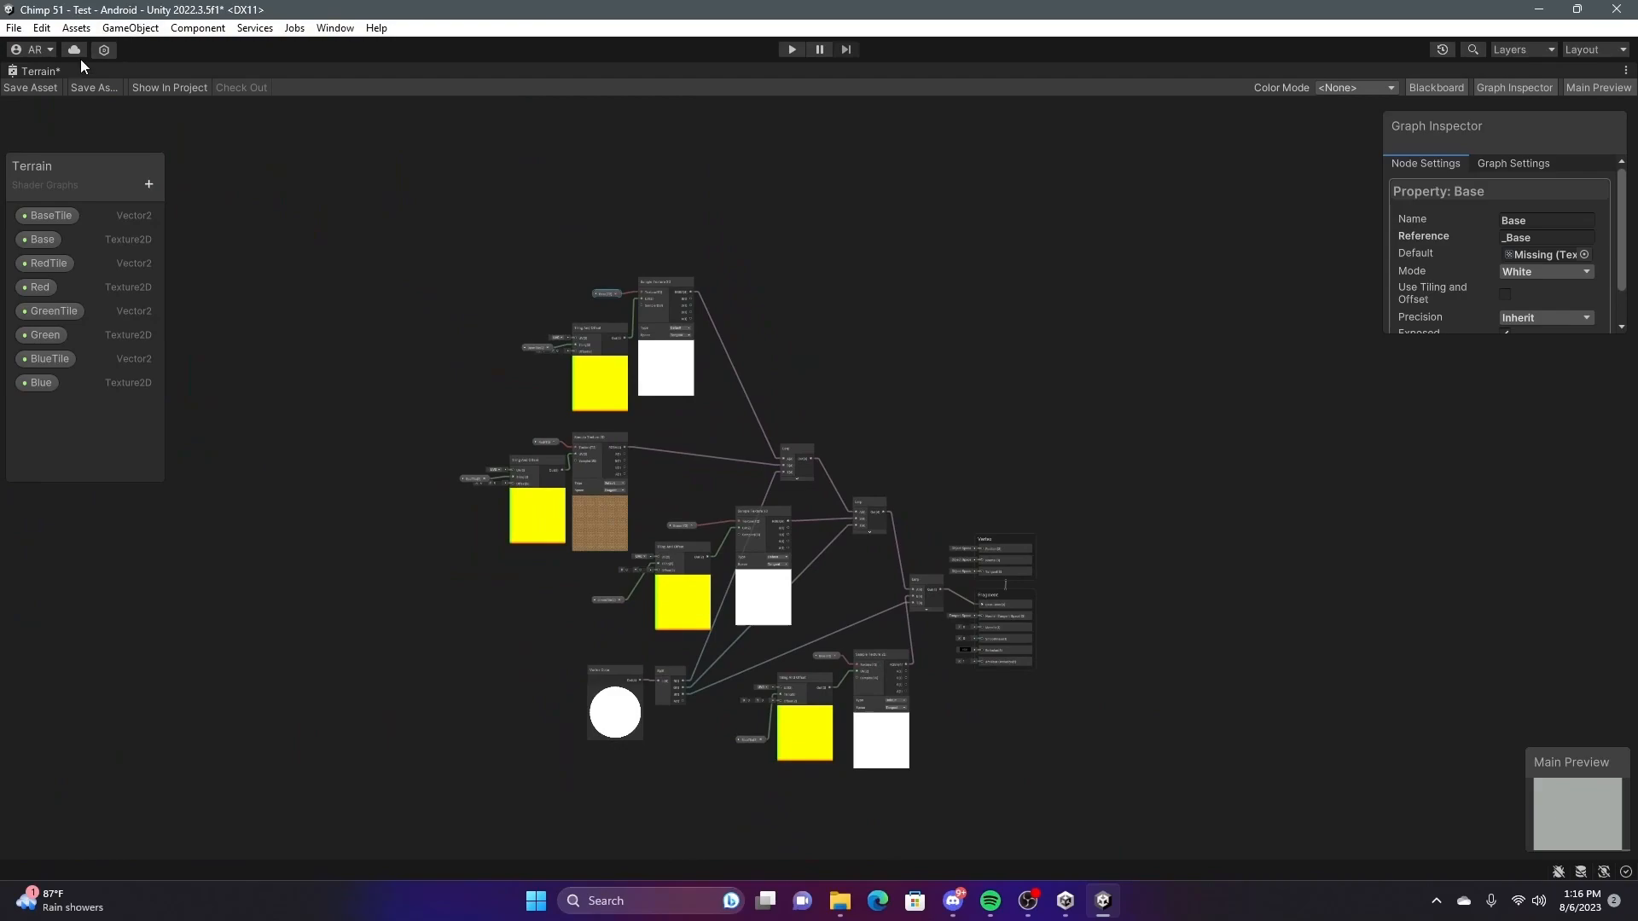
middle_click_drag(918, 389, 1031, 254)
scroll(973, 356, "up", 5)
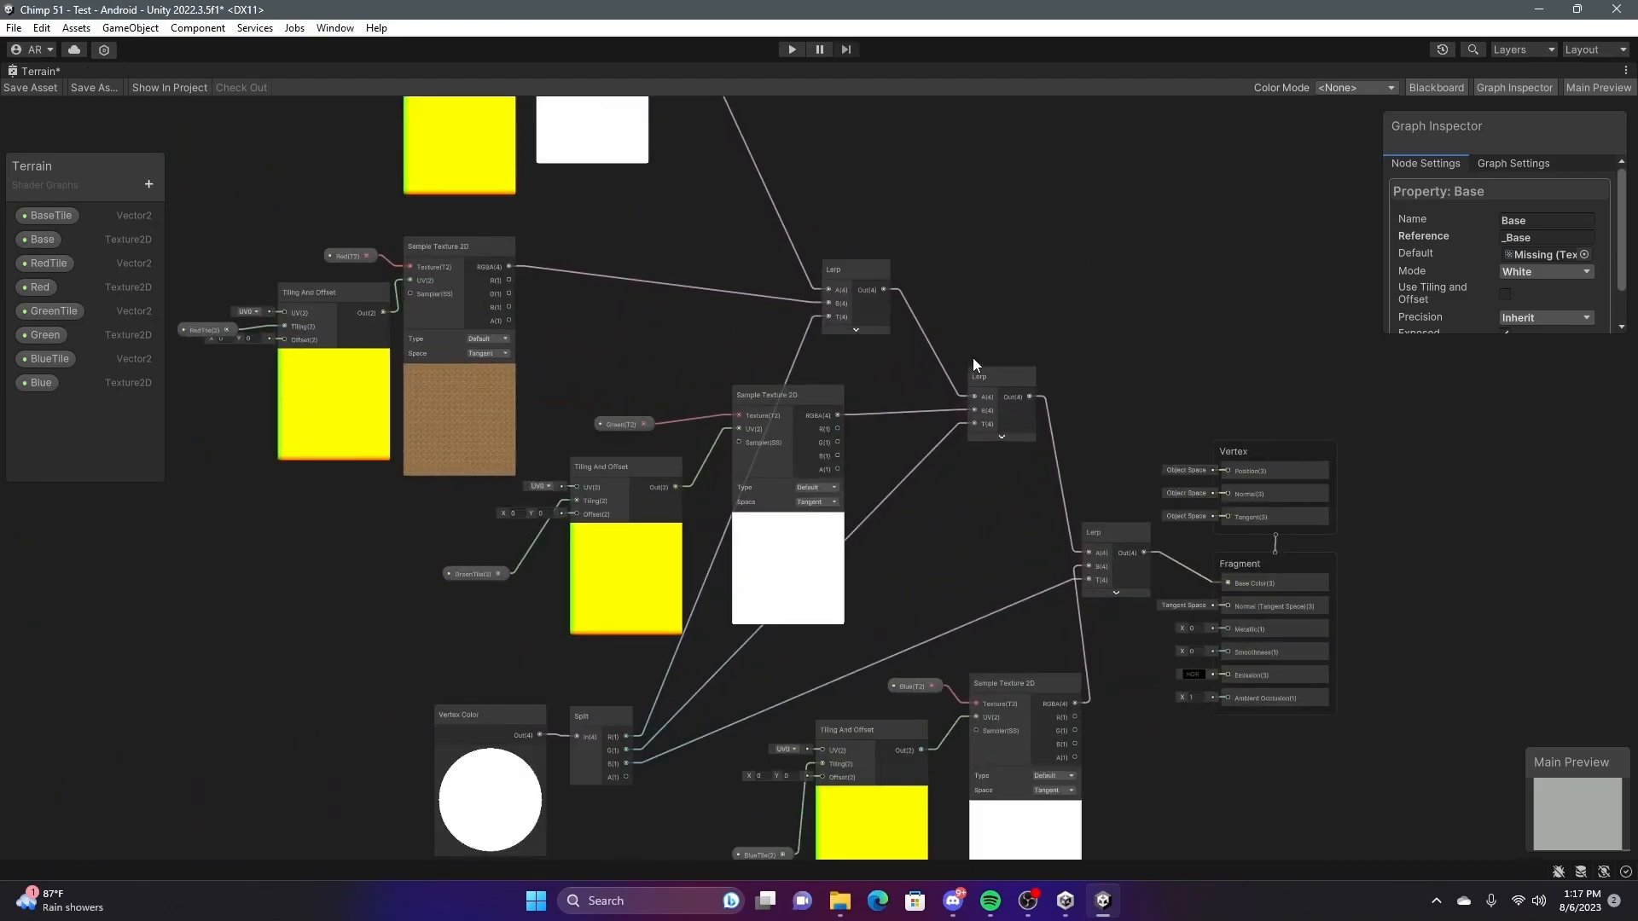
scroll(768, 452, "down", 1)
middle_click_drag(782, 442, 745, 433)
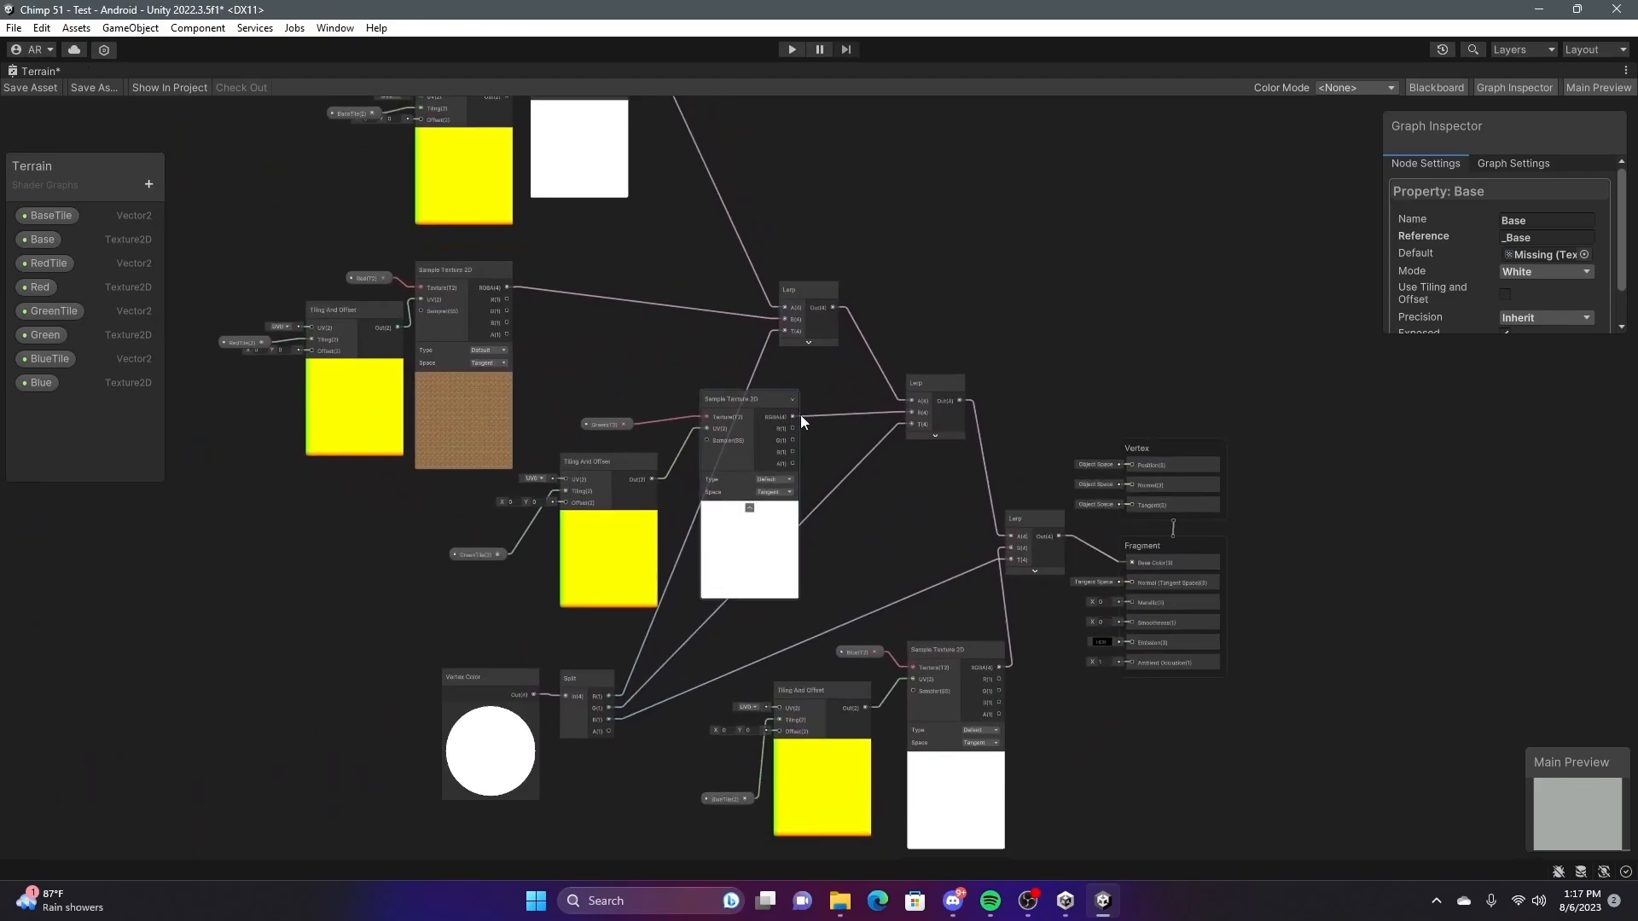
Restore the shader graph from its maximized state and return to the Scene view of the terrain
key("shift+space")
left_click(268, 71)
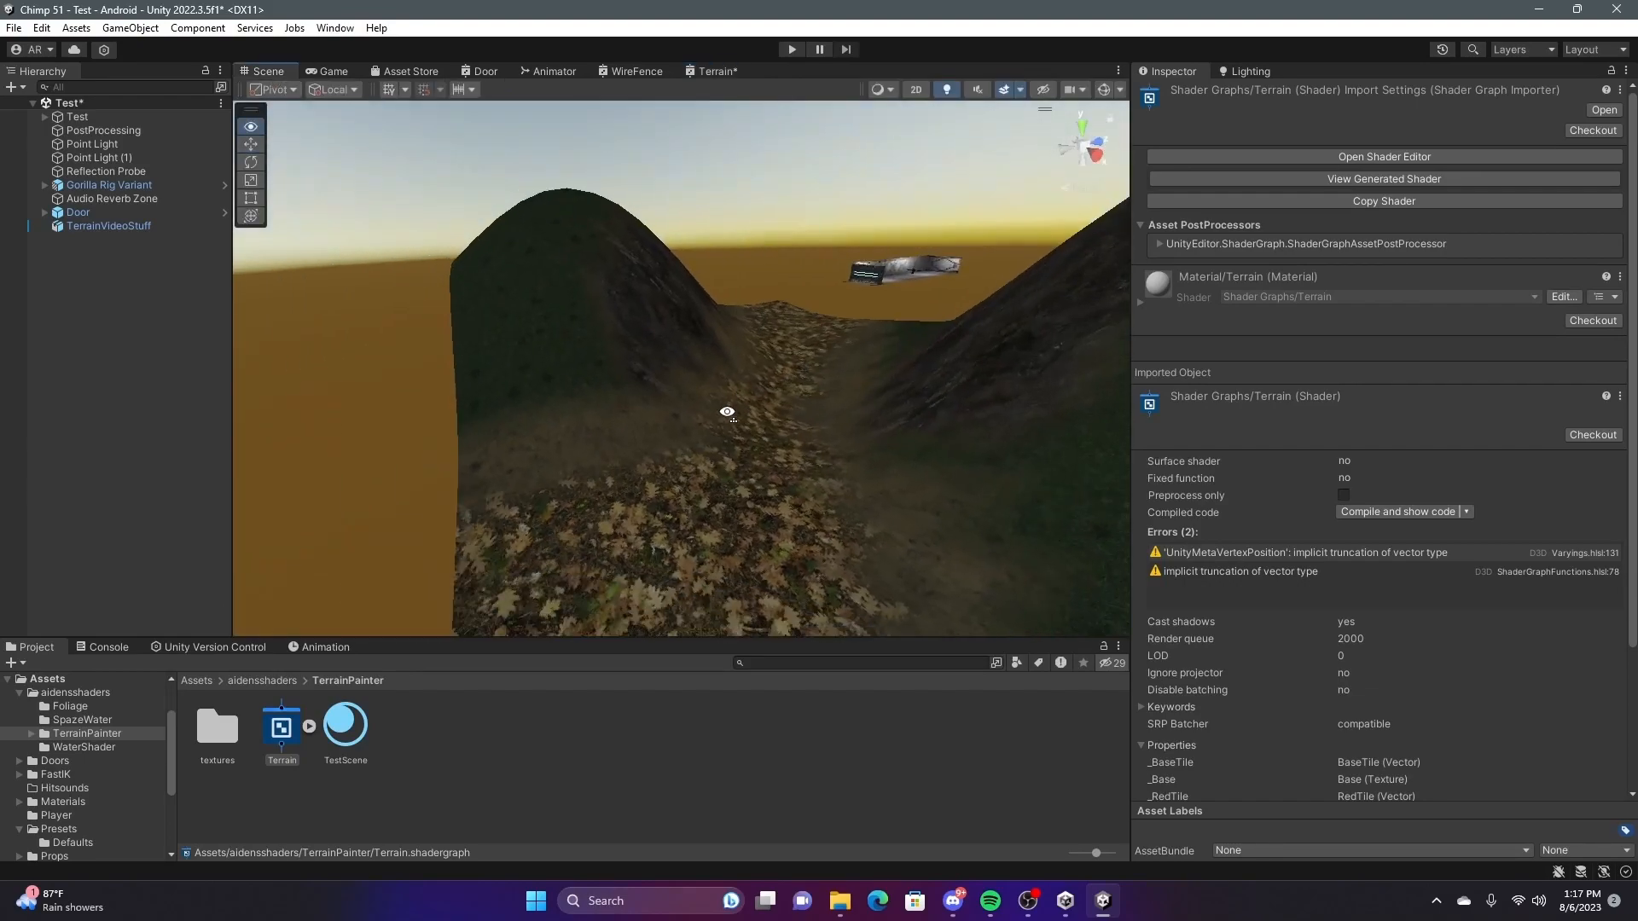
right_click(279, 737)
mouse_move(444, 217)
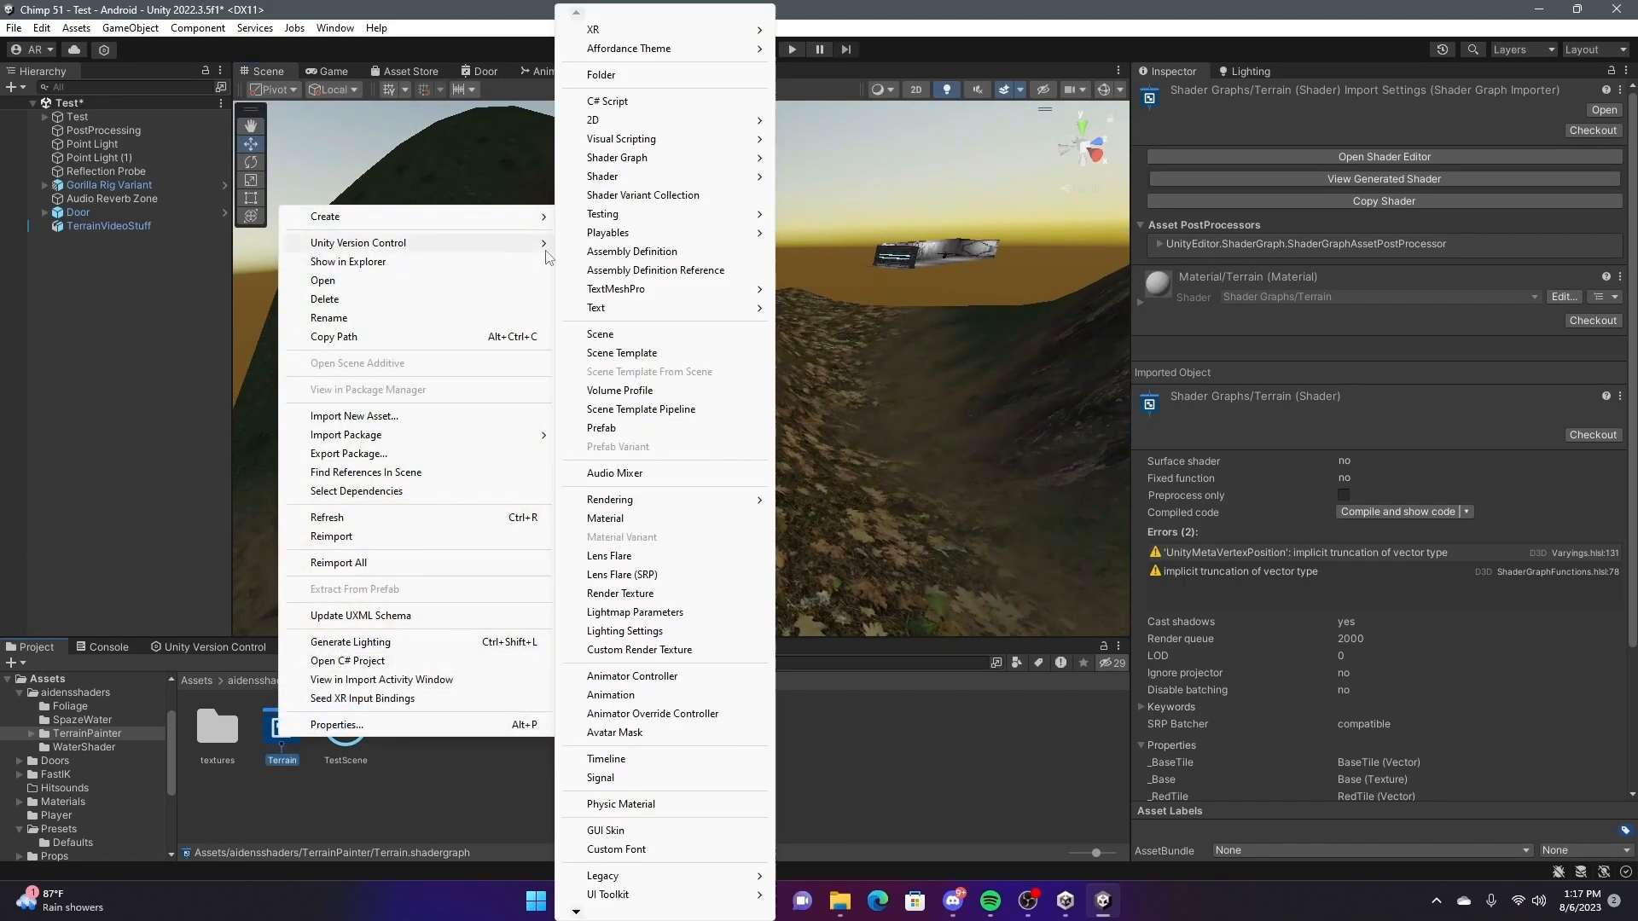
right_click_drag(872, 339, 861, 357)
Open the TerrainPainter textures folder and select the TerrainVideoStuff terrain in the scene
double_click(217, 737)
right_click_drag(699, 351, 994, 645)
right_click_drag(808, 409, 551, 315)
left_click(605, 411)
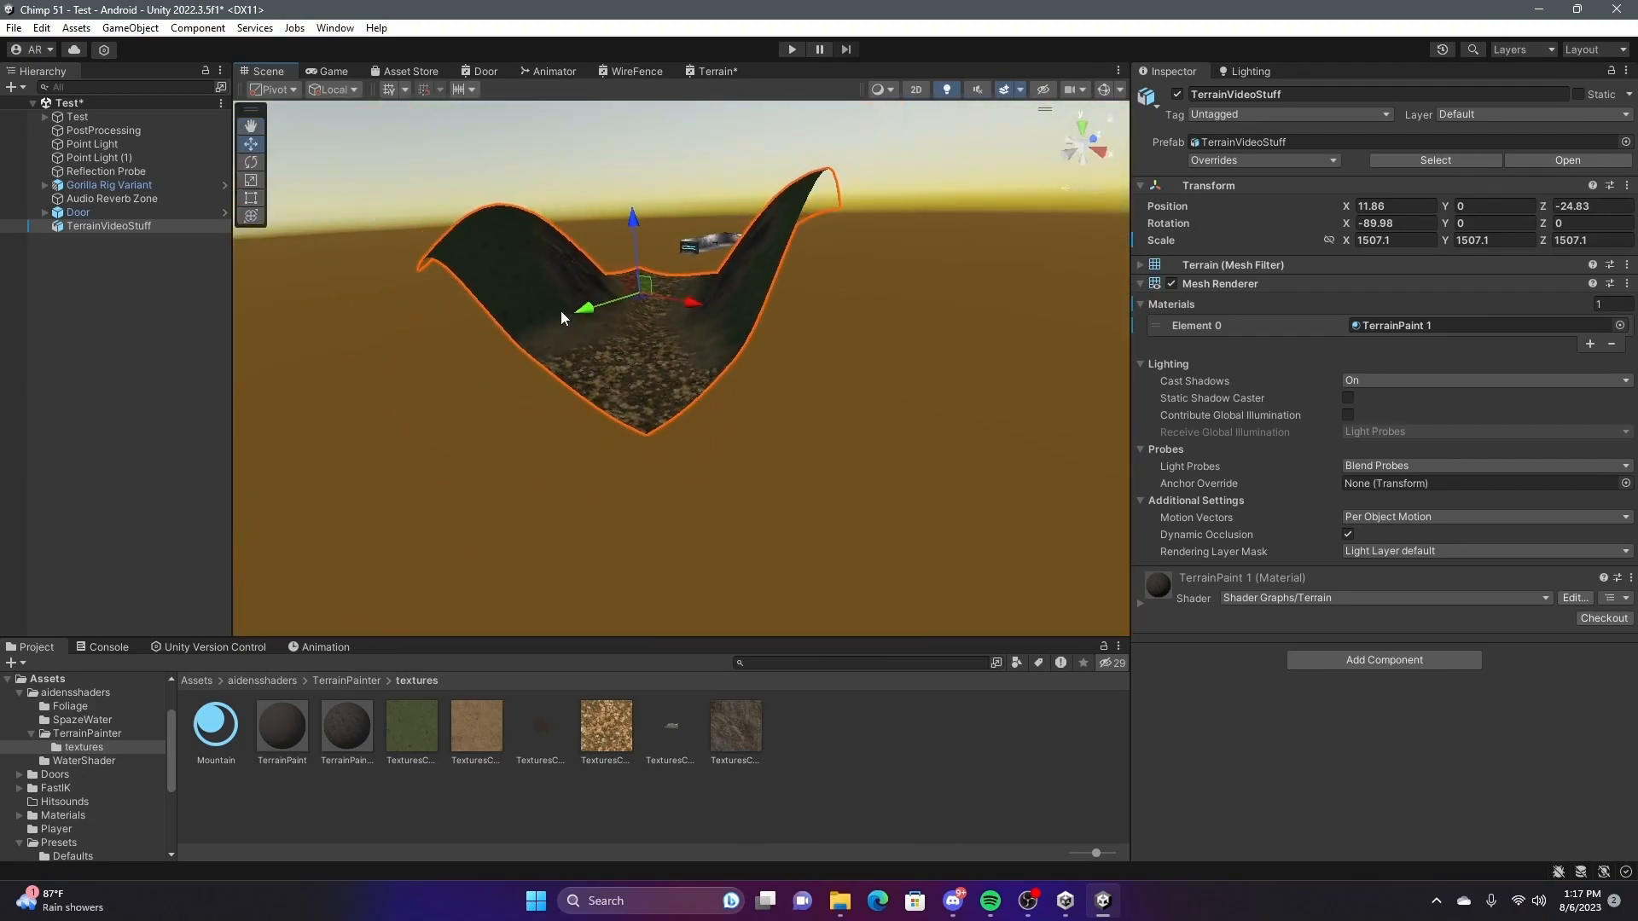